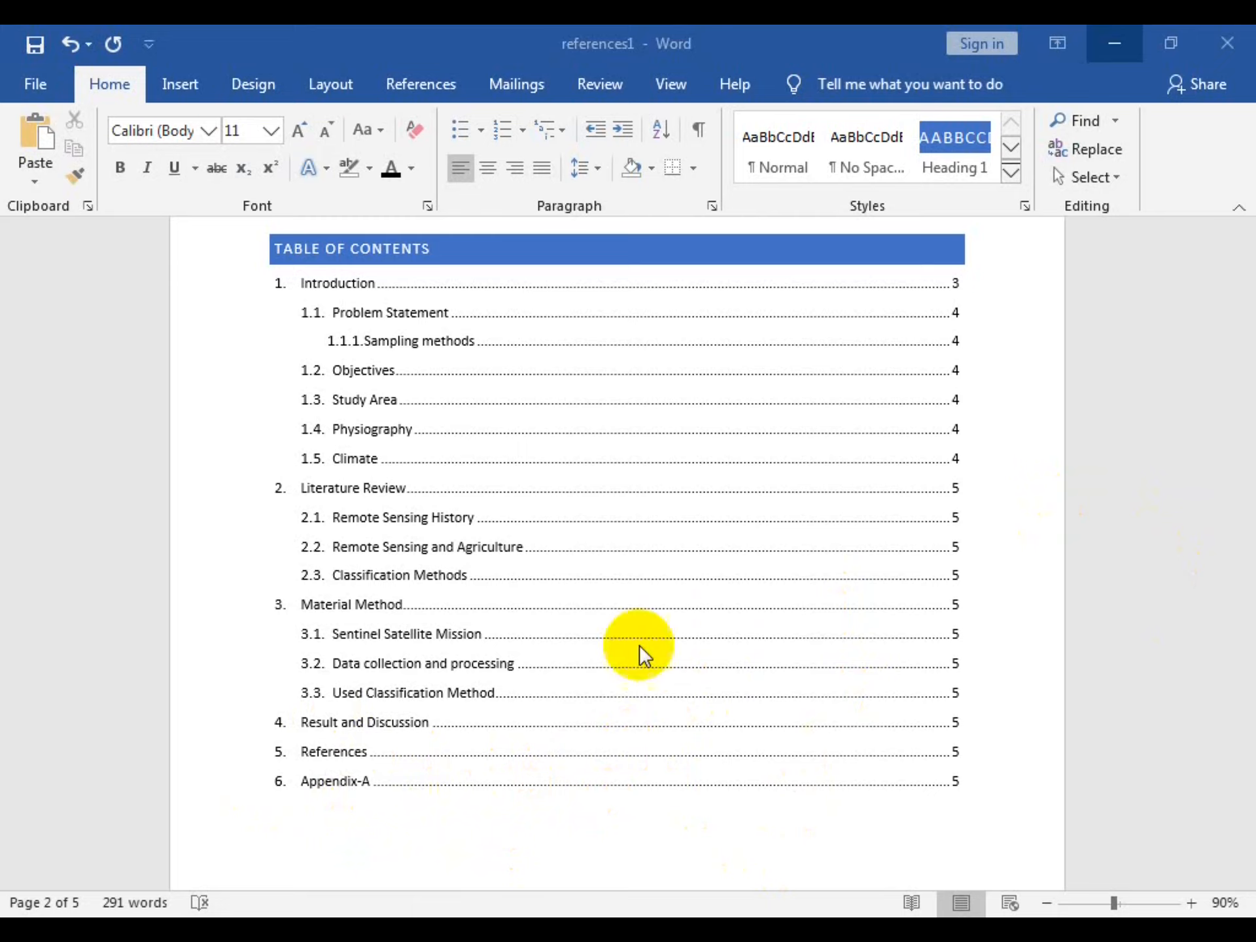
Review the table of contents and the Introduction page with its satellite picture and Sentinel-2 bands table
left_click(1035, 501)
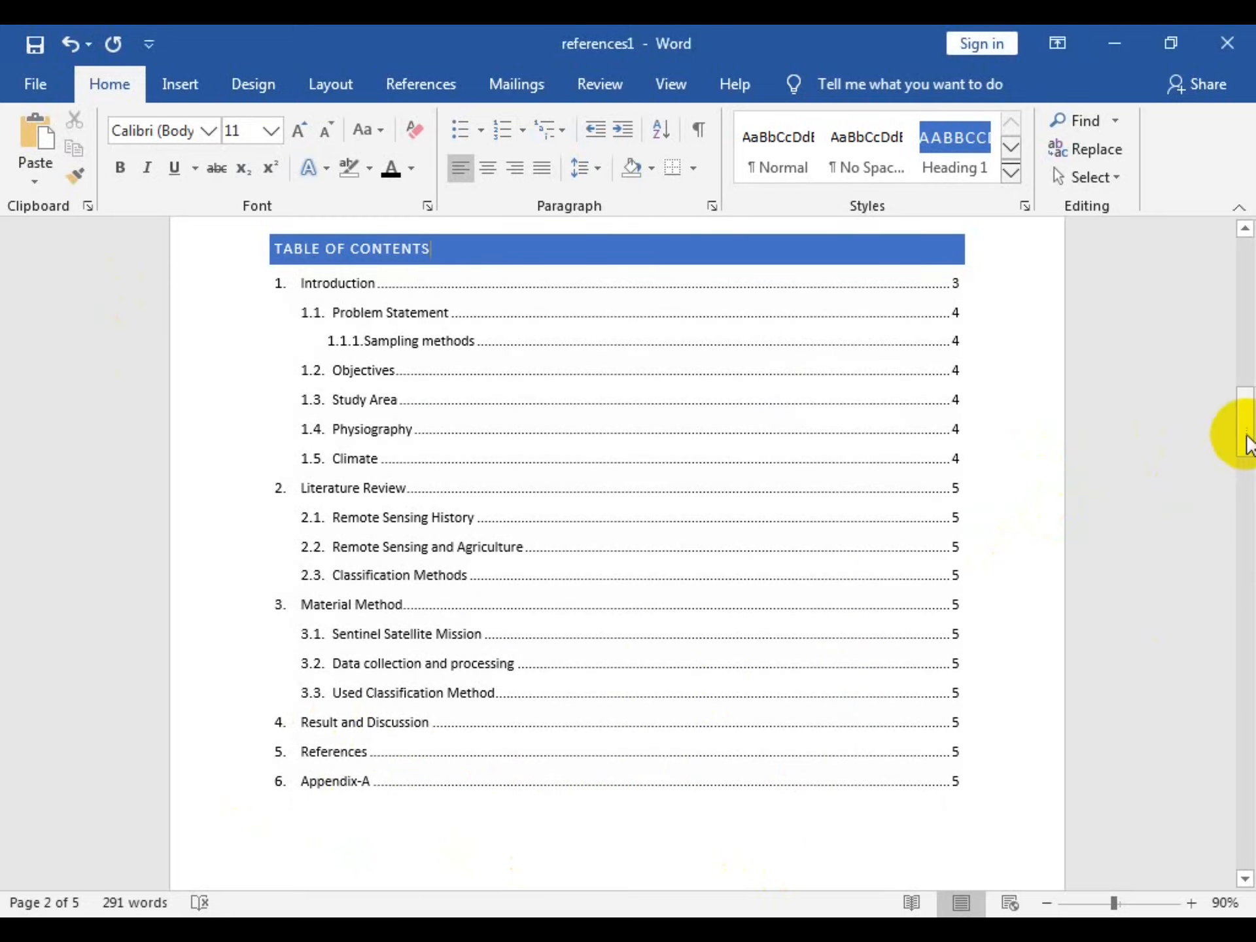
mouse_move(1244, 434)
left_mouse_down()
mouse_move(1246, 451)
mouse_move(1240, 428)
left_mouse_up()
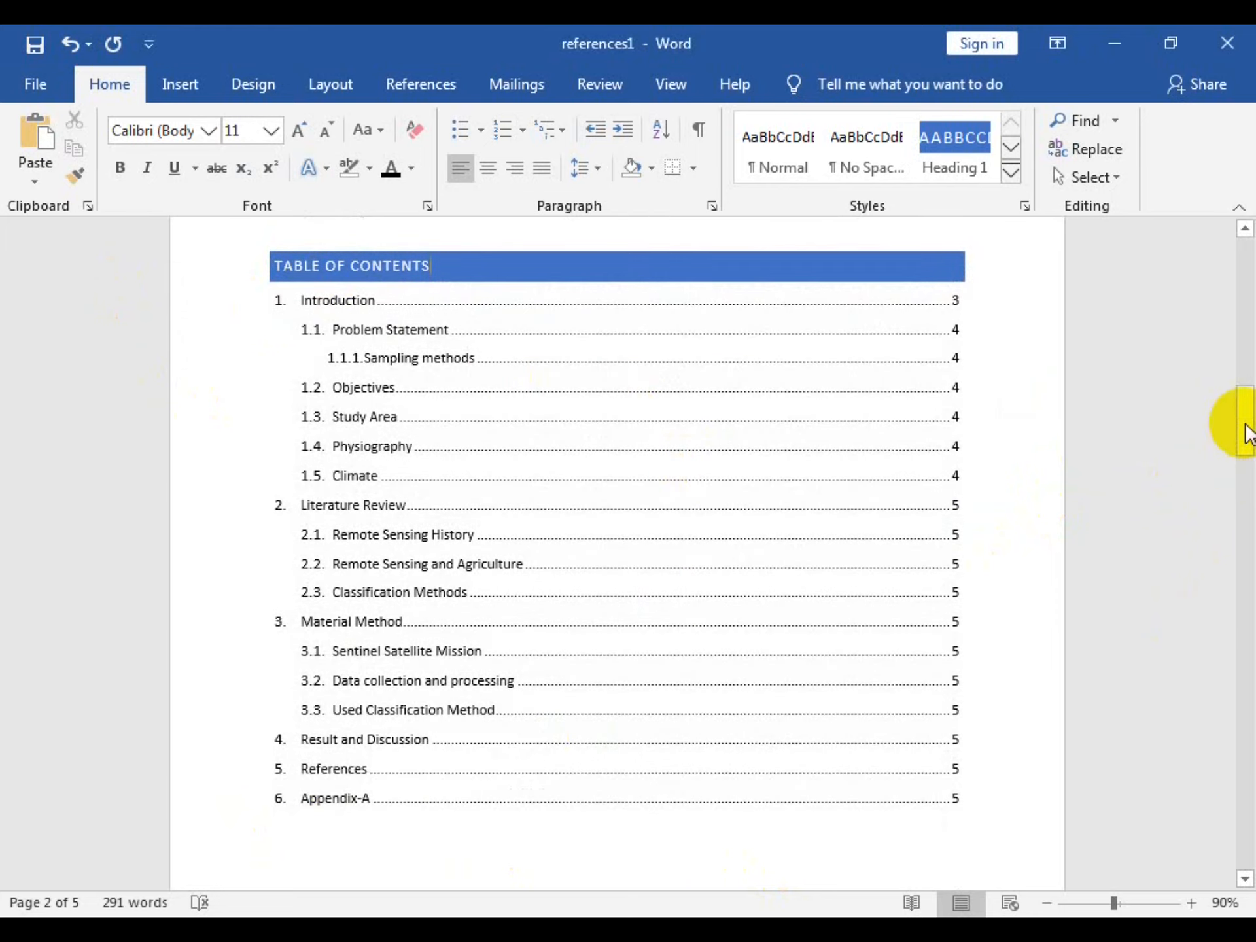
left_click_drag(1246, 434, 1236, 533)
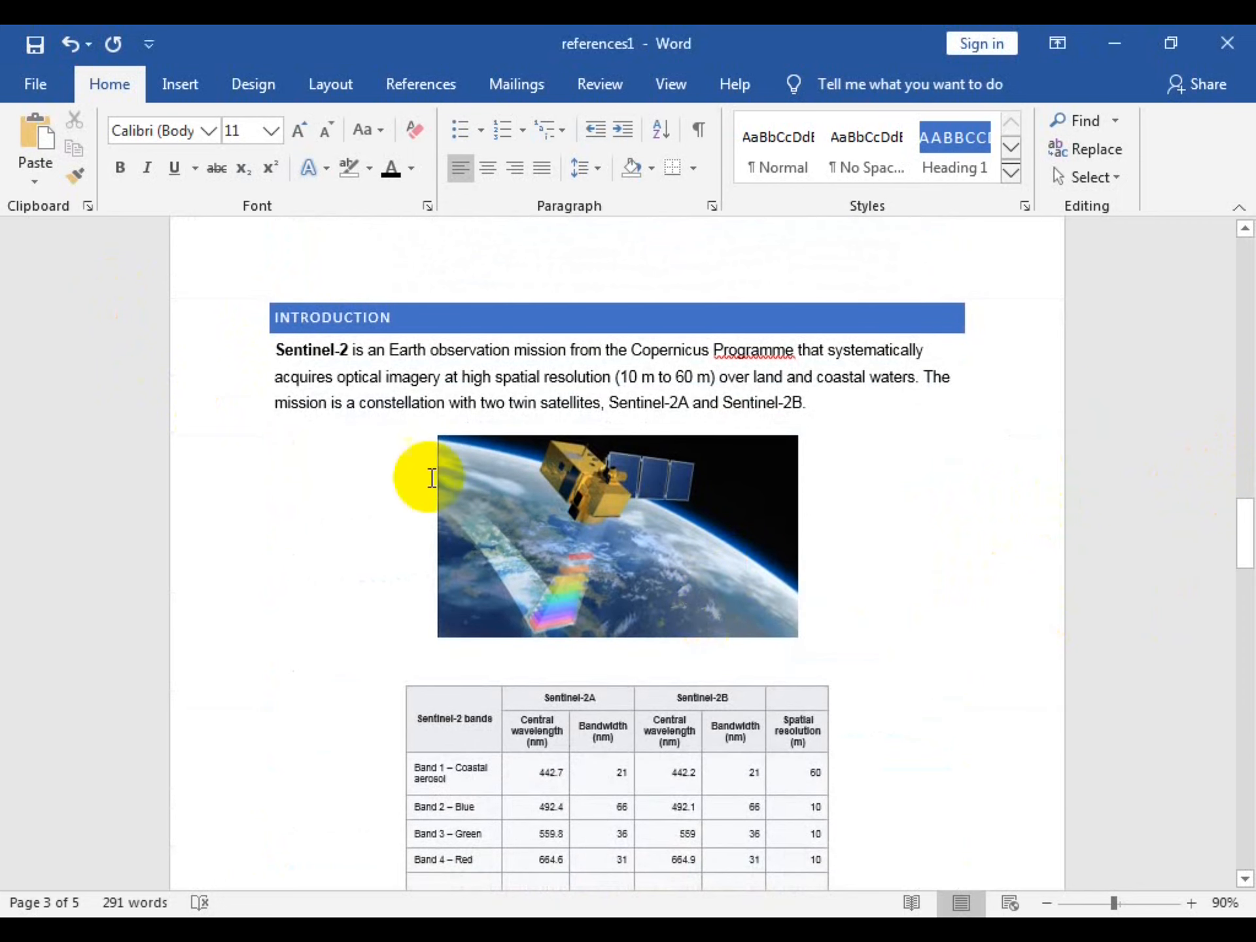
left_click(1244, 544)
left_click_drag(1245, 545, 1244, 549)
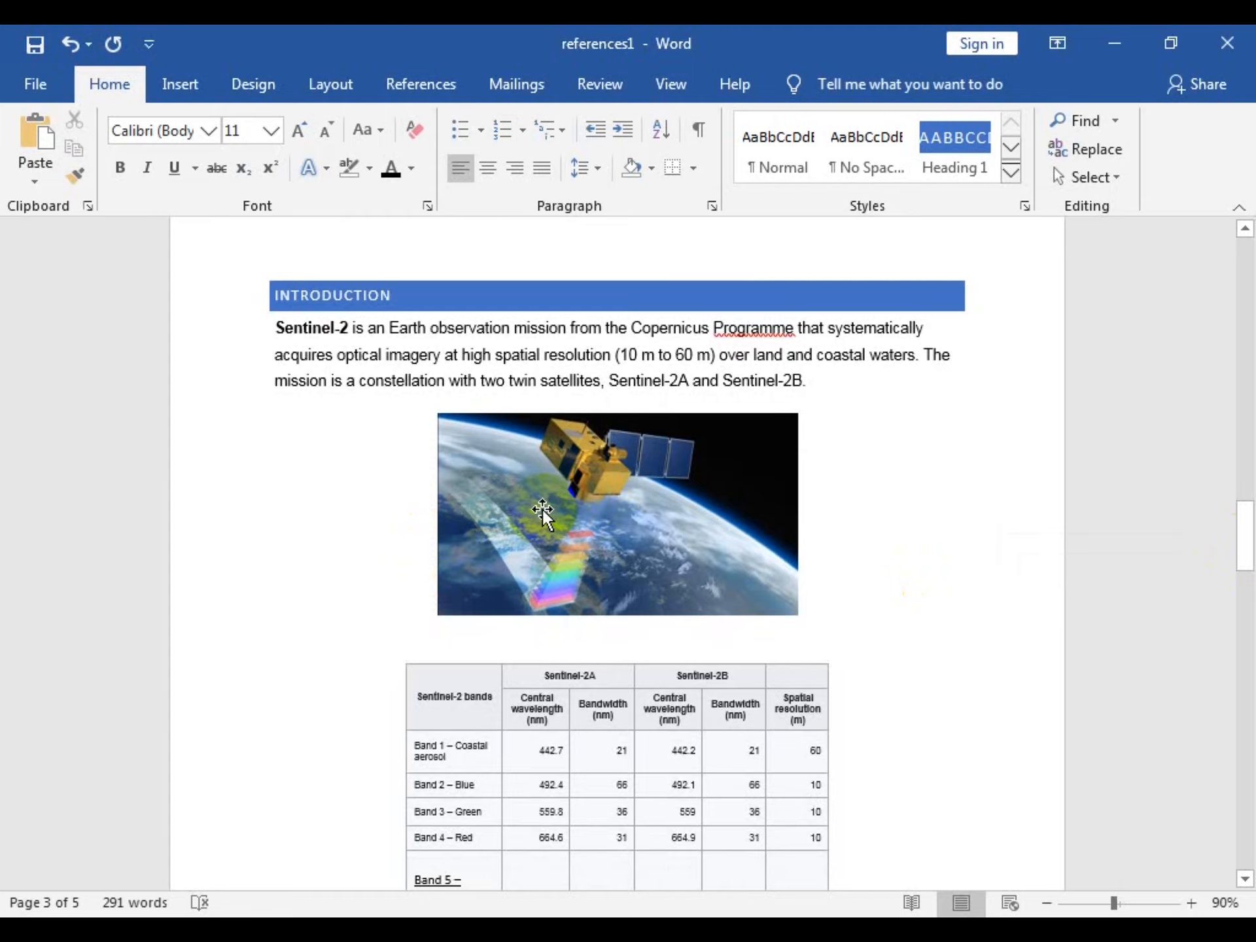
scroll(600, 705, "down", 3)
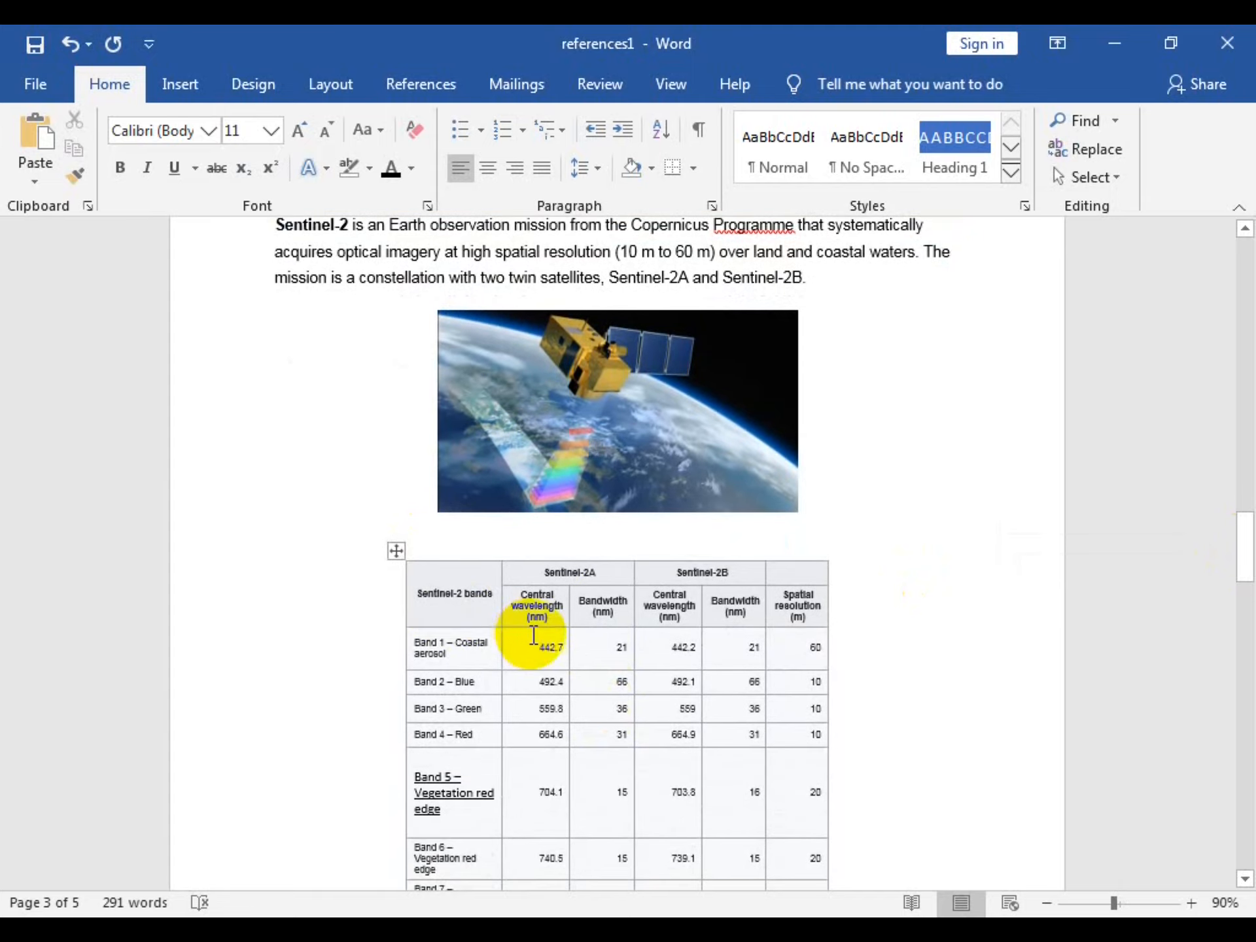
scroll(533, 635, "down", 2)
left_click_drag(1249, 564, 1242, 551)
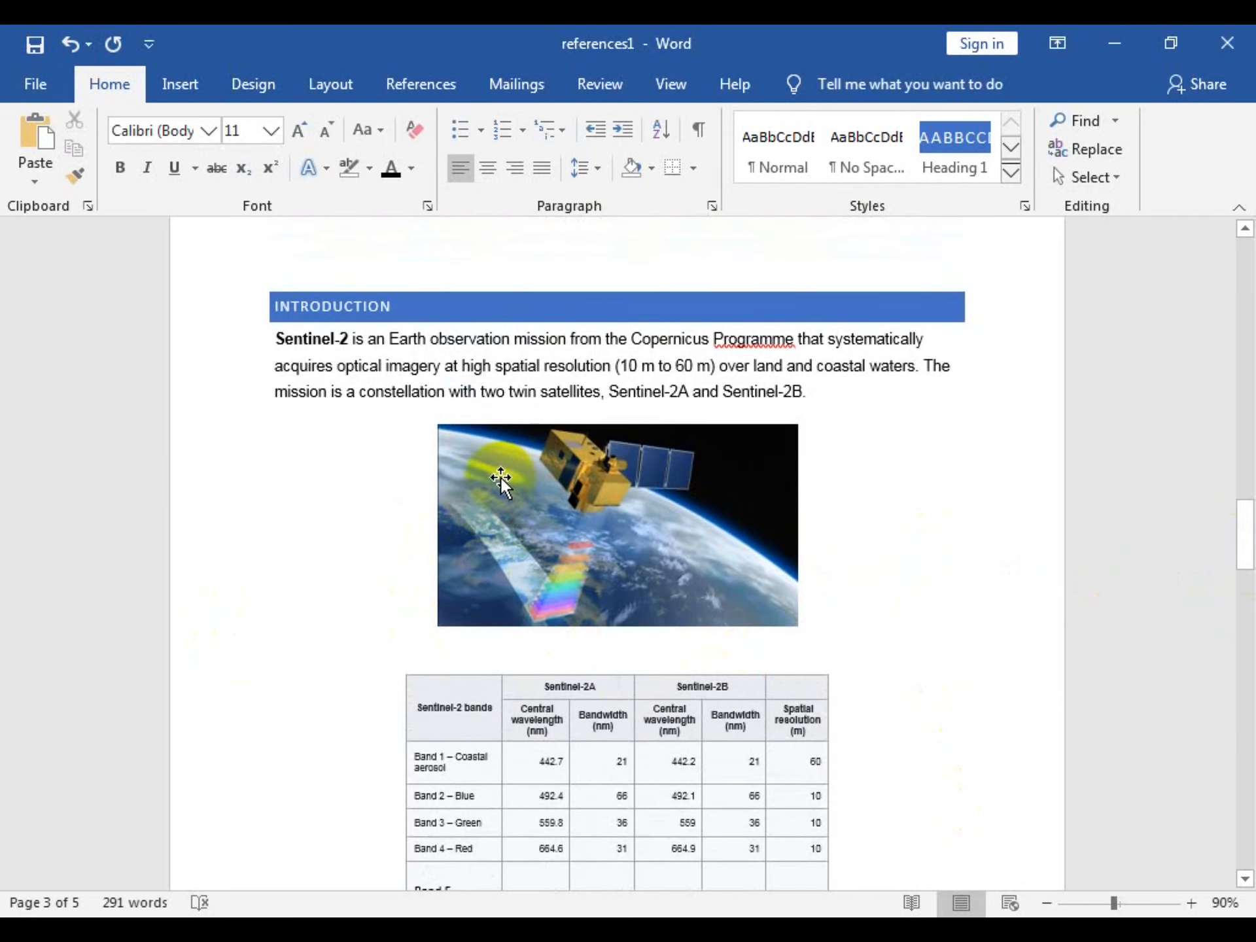
Add a caption below the satellite picture using the Figure label and the text ":Sentinel-2"
left_click(445, 458)
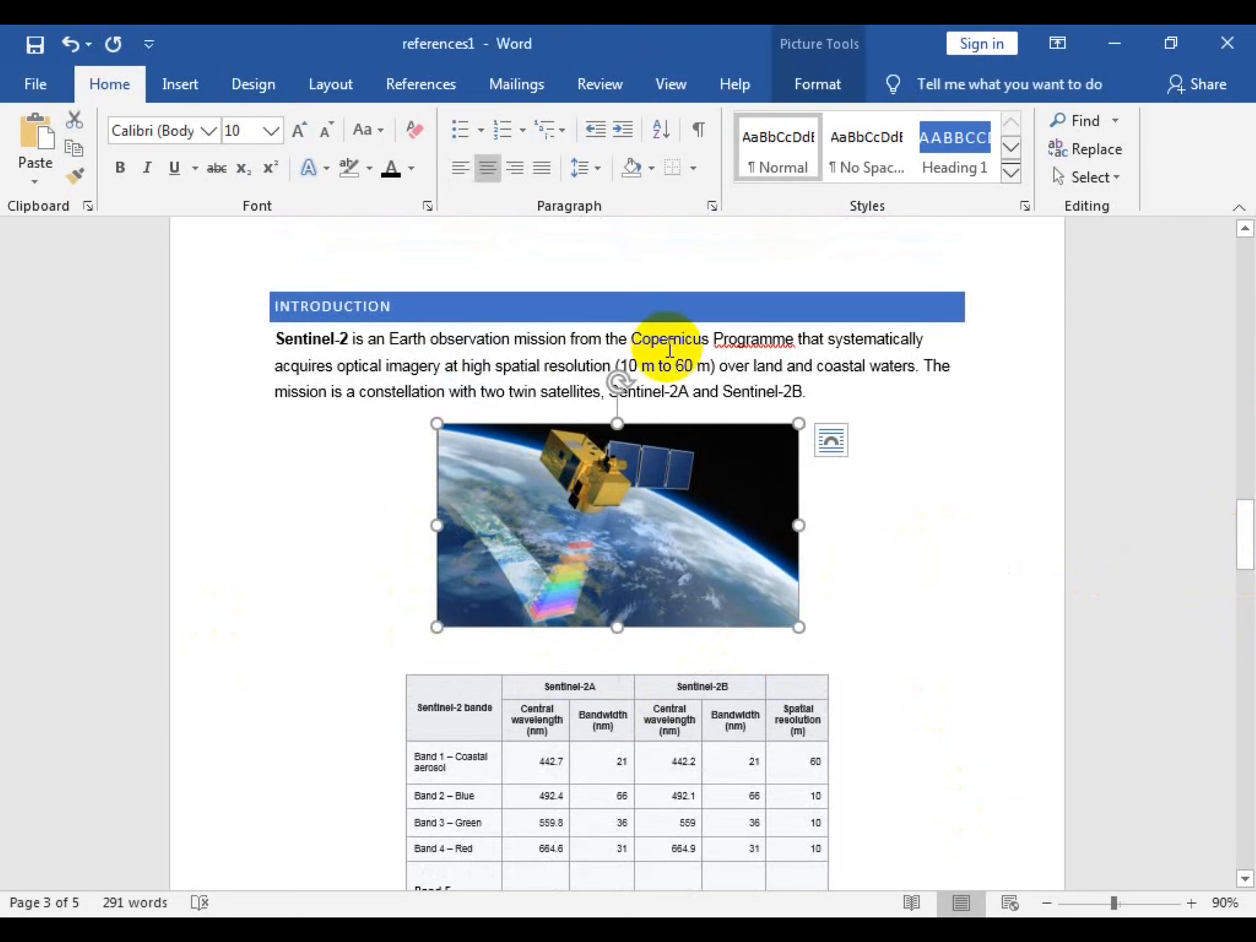
left_click(421, 83)
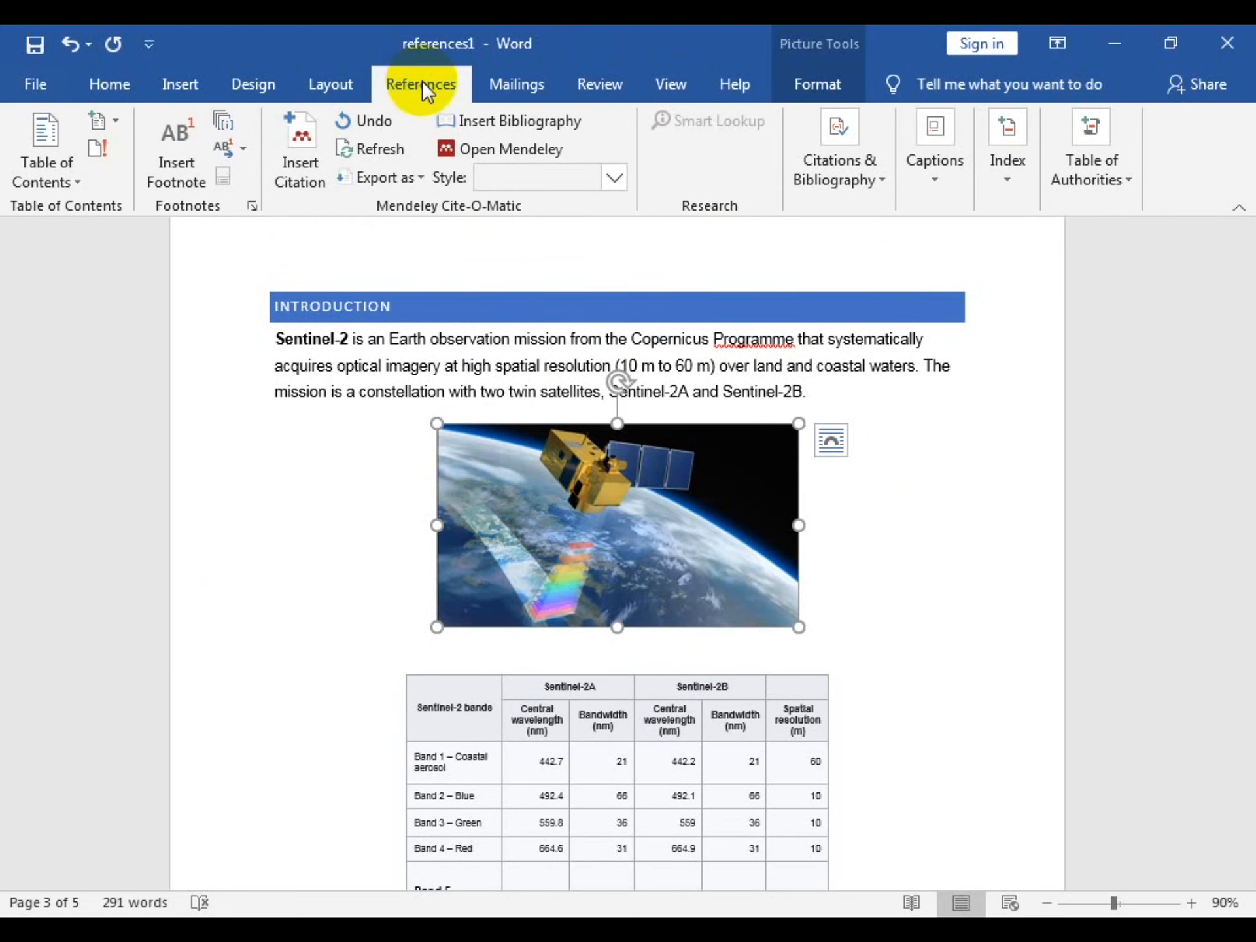
left_click(942, 174)
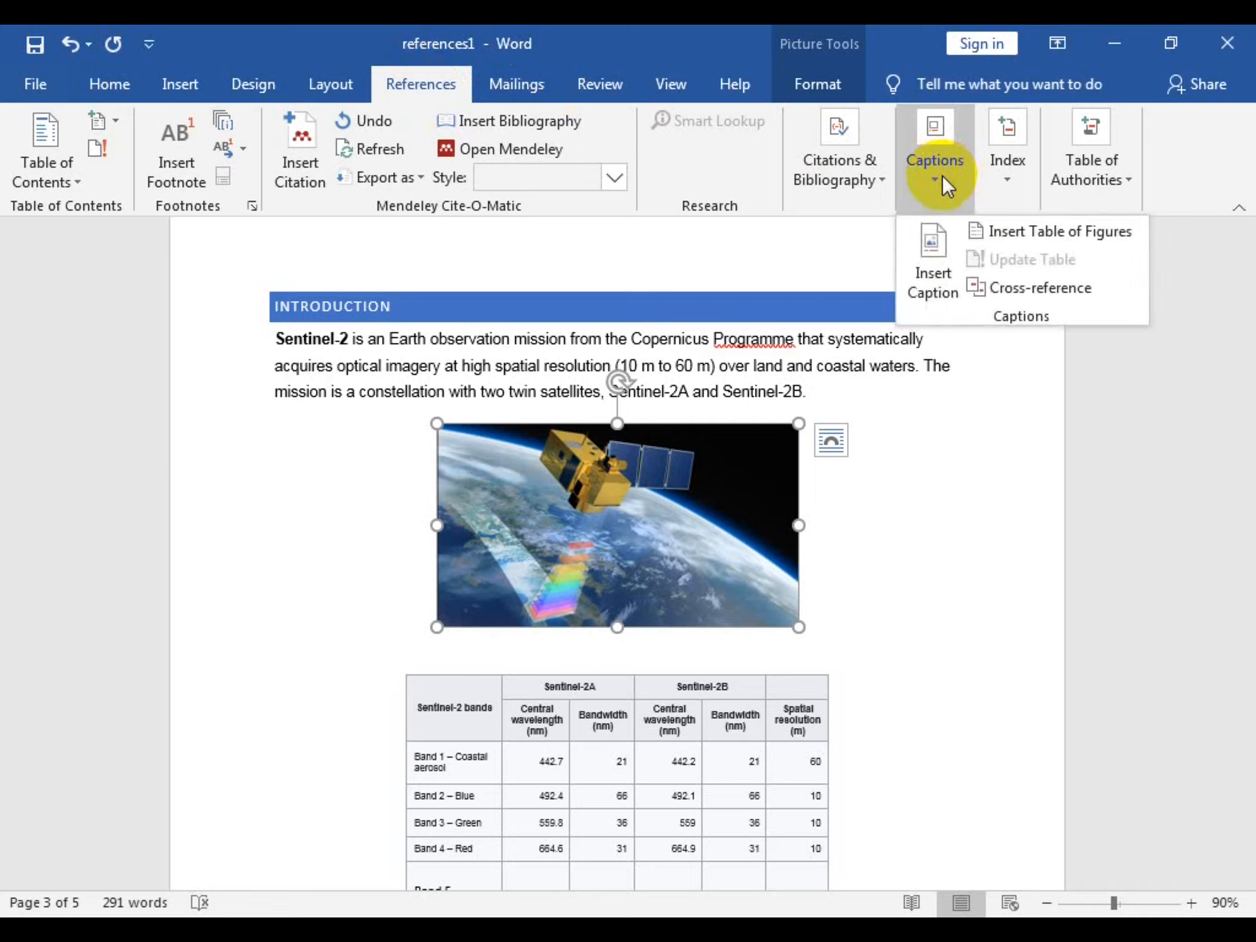
left_click(925, 267)
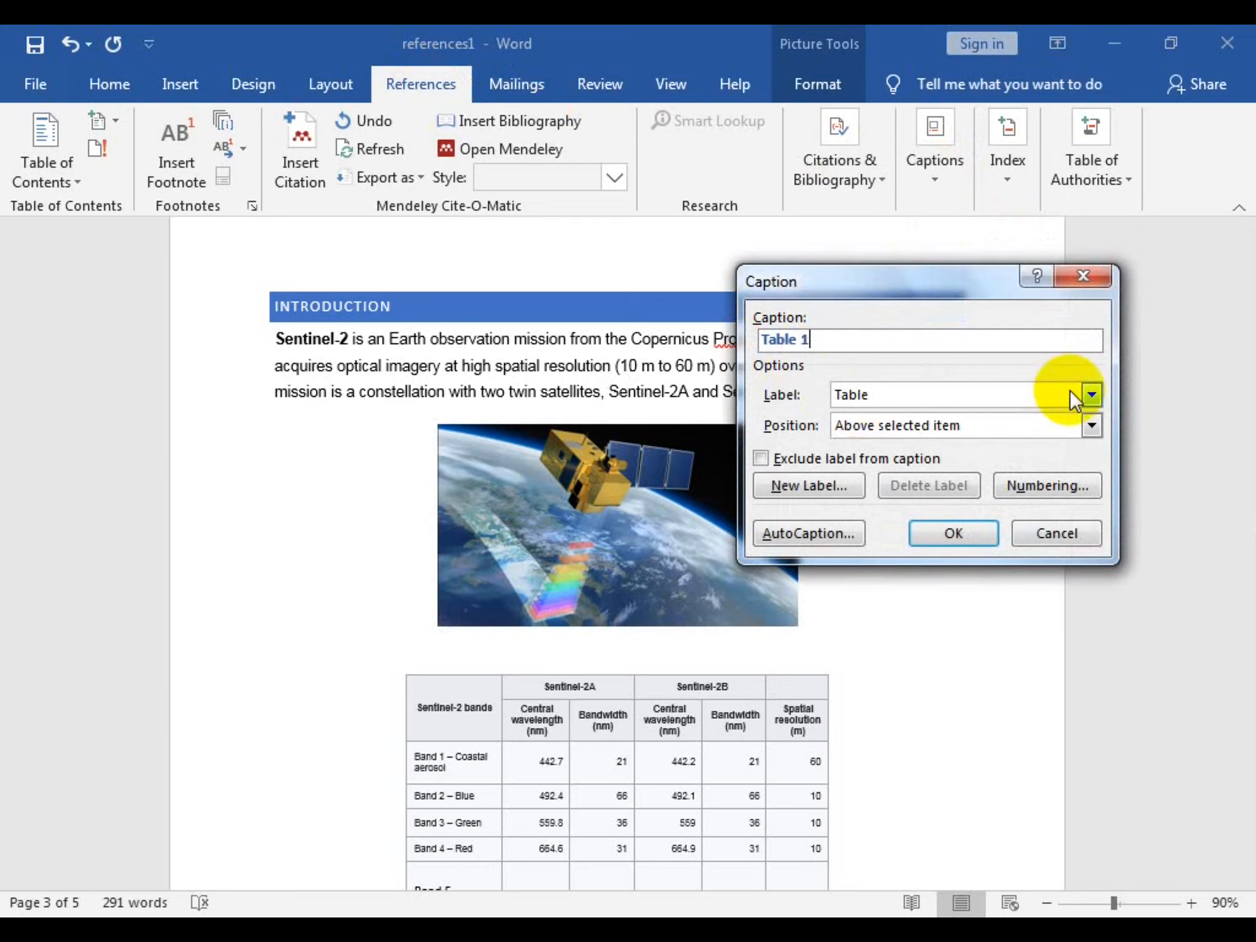
left_click(1091, 394)
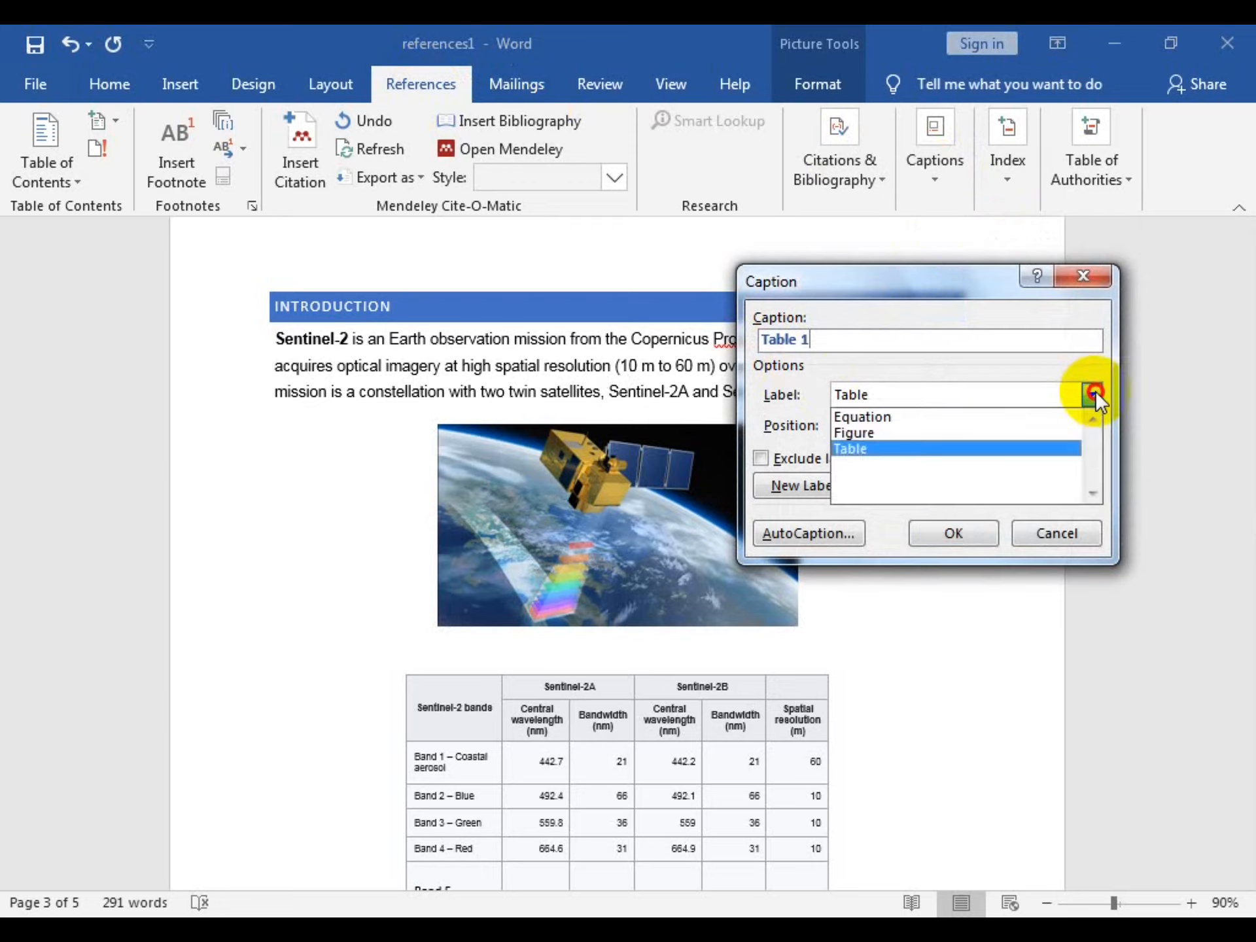
left_click(851, 431)
left_click(837, 344)
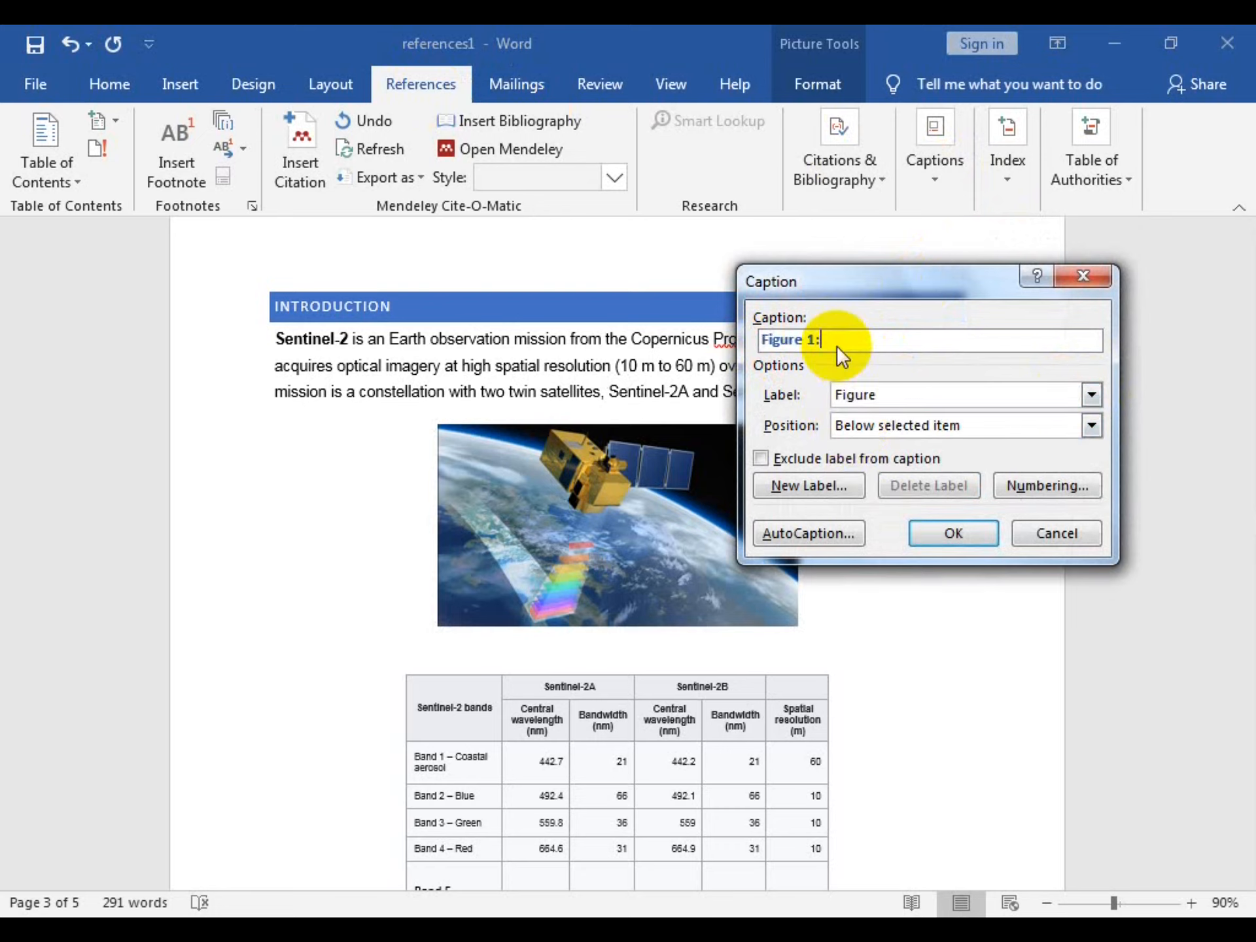
type(":Sentinel-2")
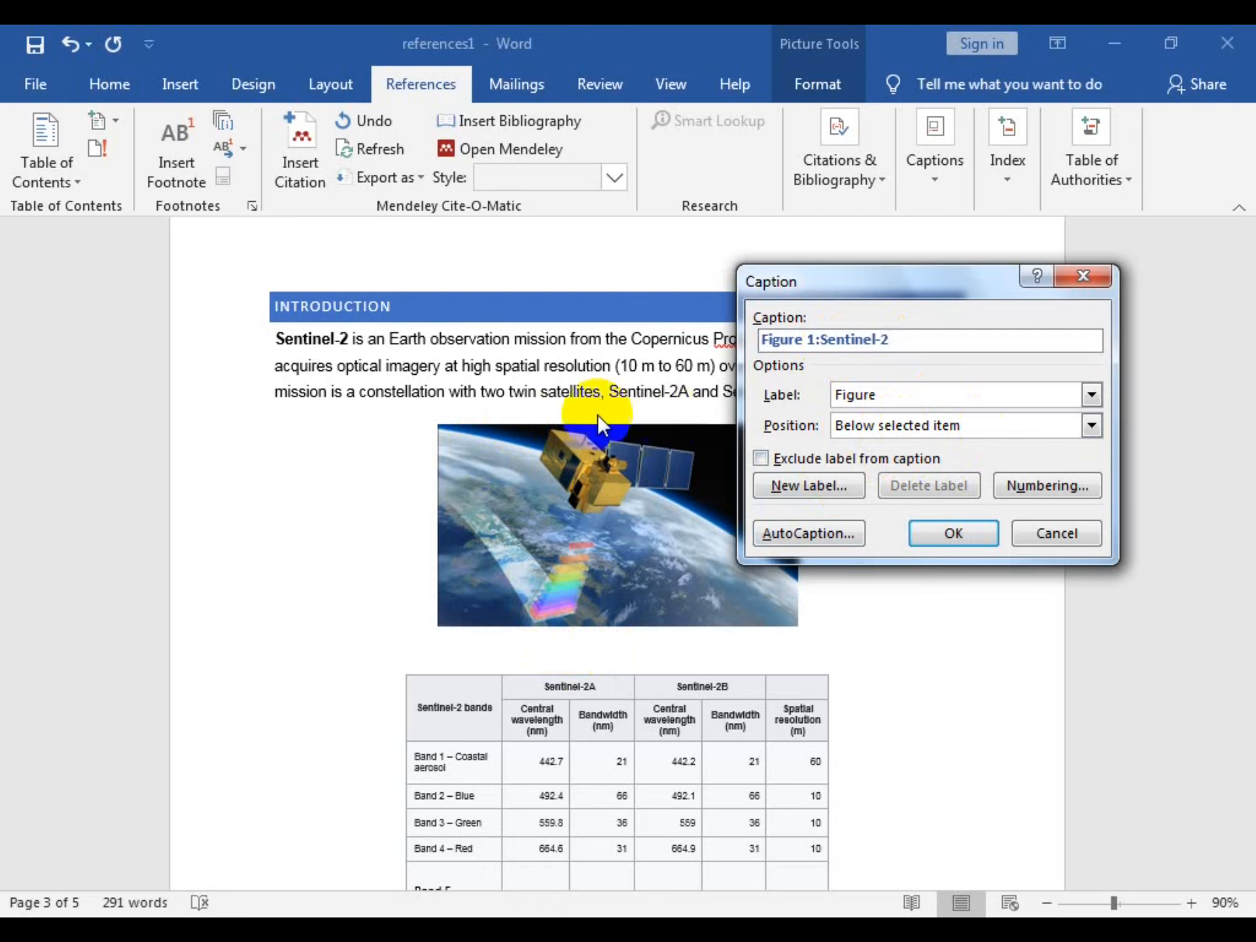
left_click(953, 533)
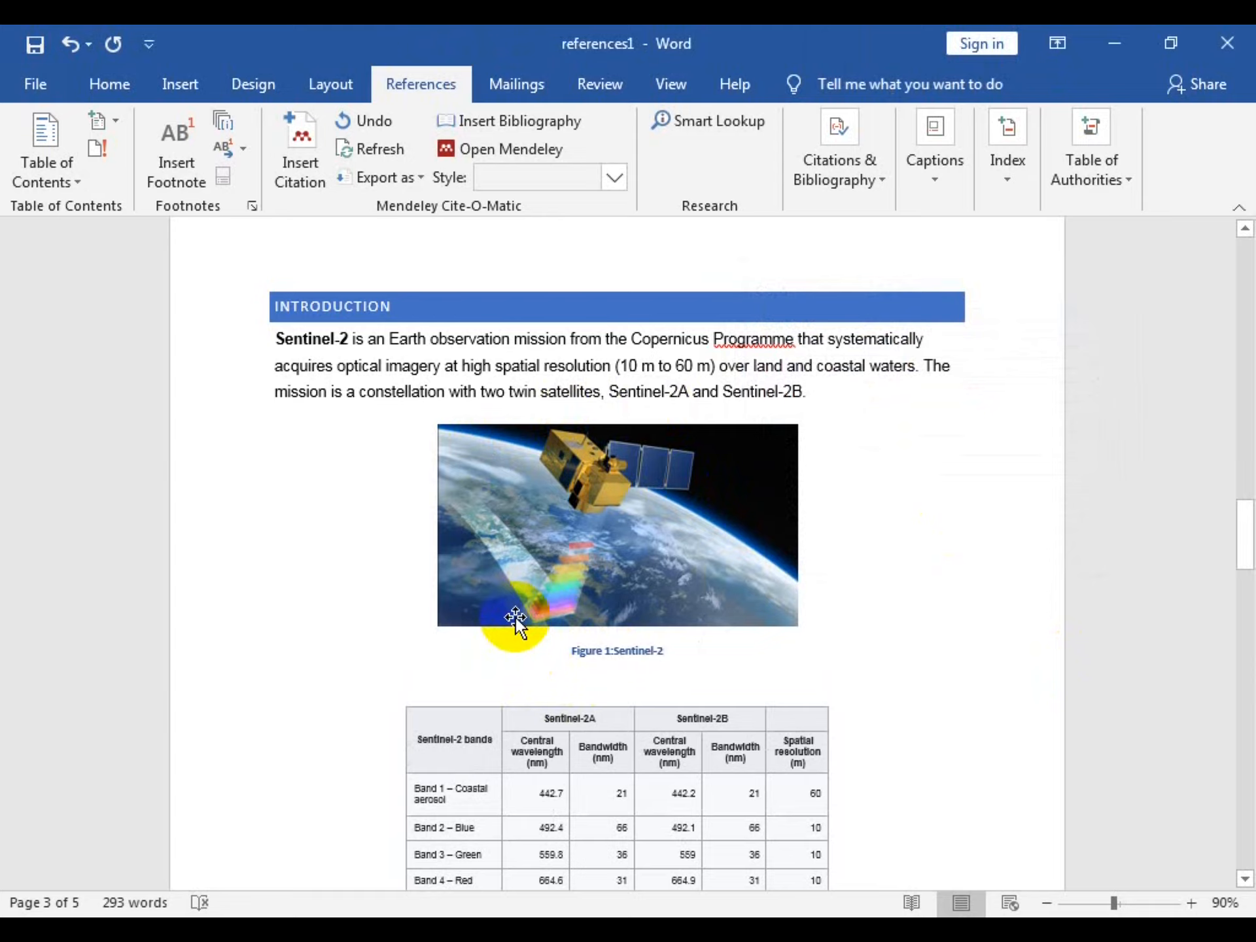
Add a centered heading "Figure" below the table of contents on page 2, followed by a new line
scroll(516, 617, "up", 1)
scroll(566, 638, "up", 8)
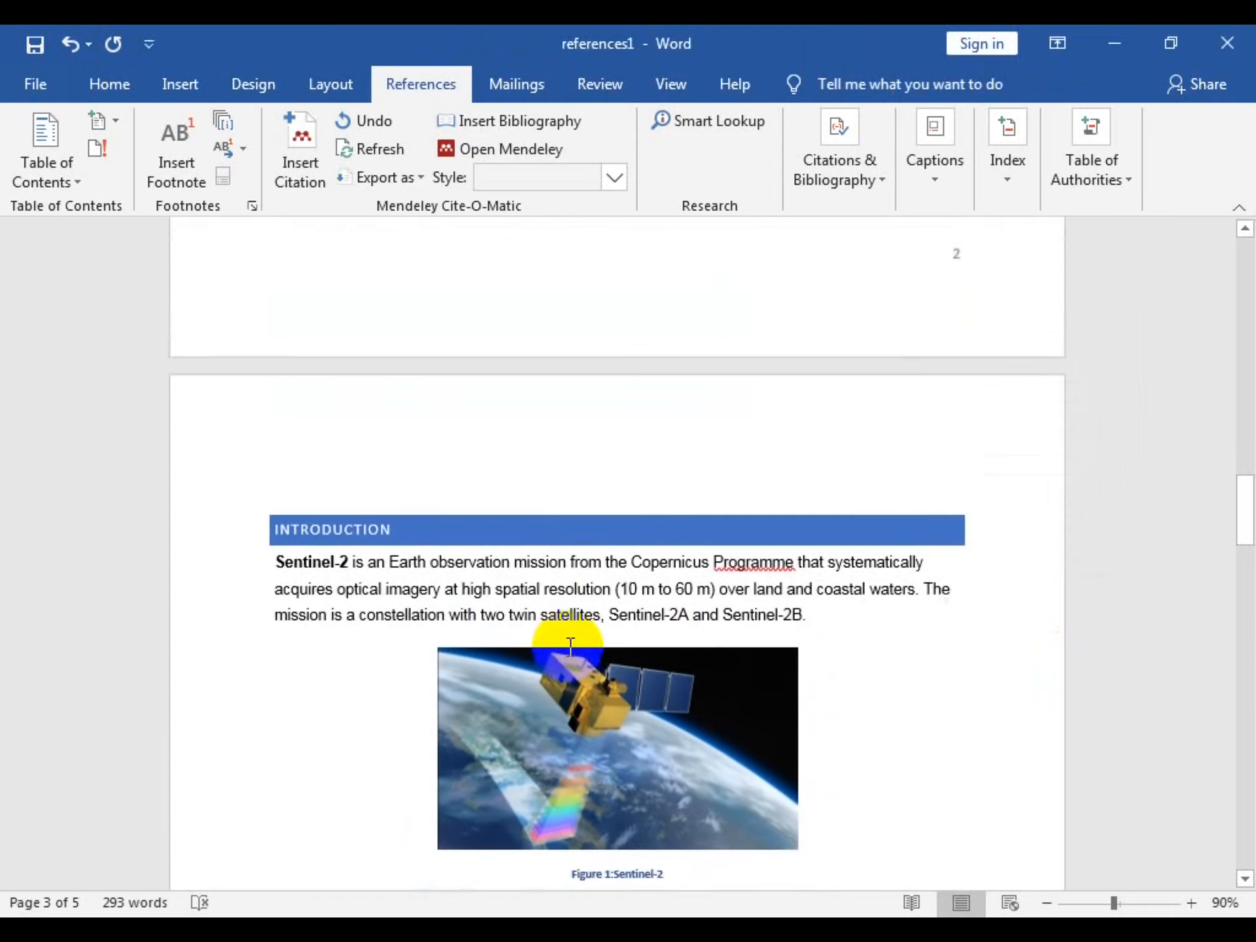
scroll(532, 569, "up", 3)
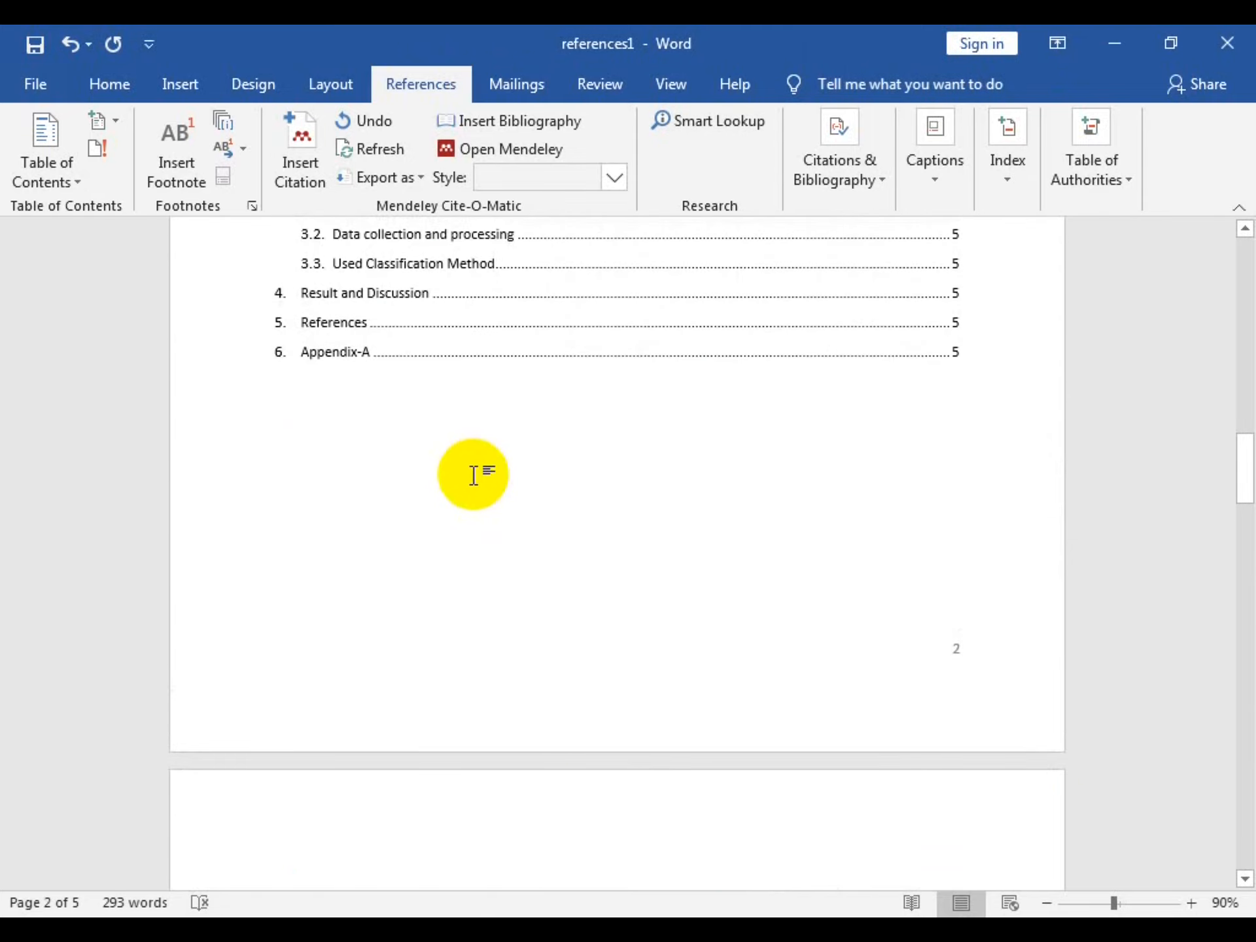
scroll(484, 498, "down", 1)
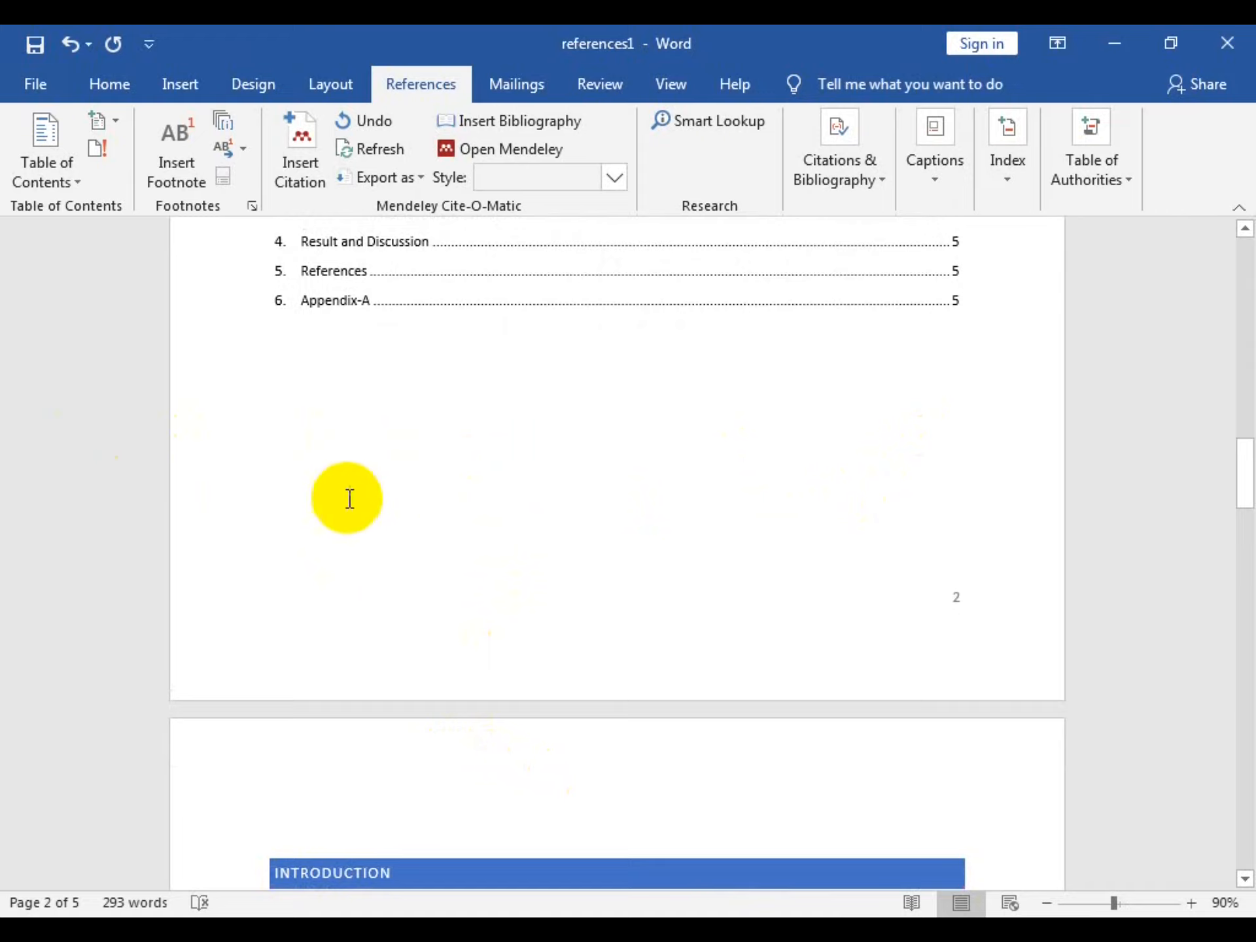
scroll(569, 530, "up", 1)
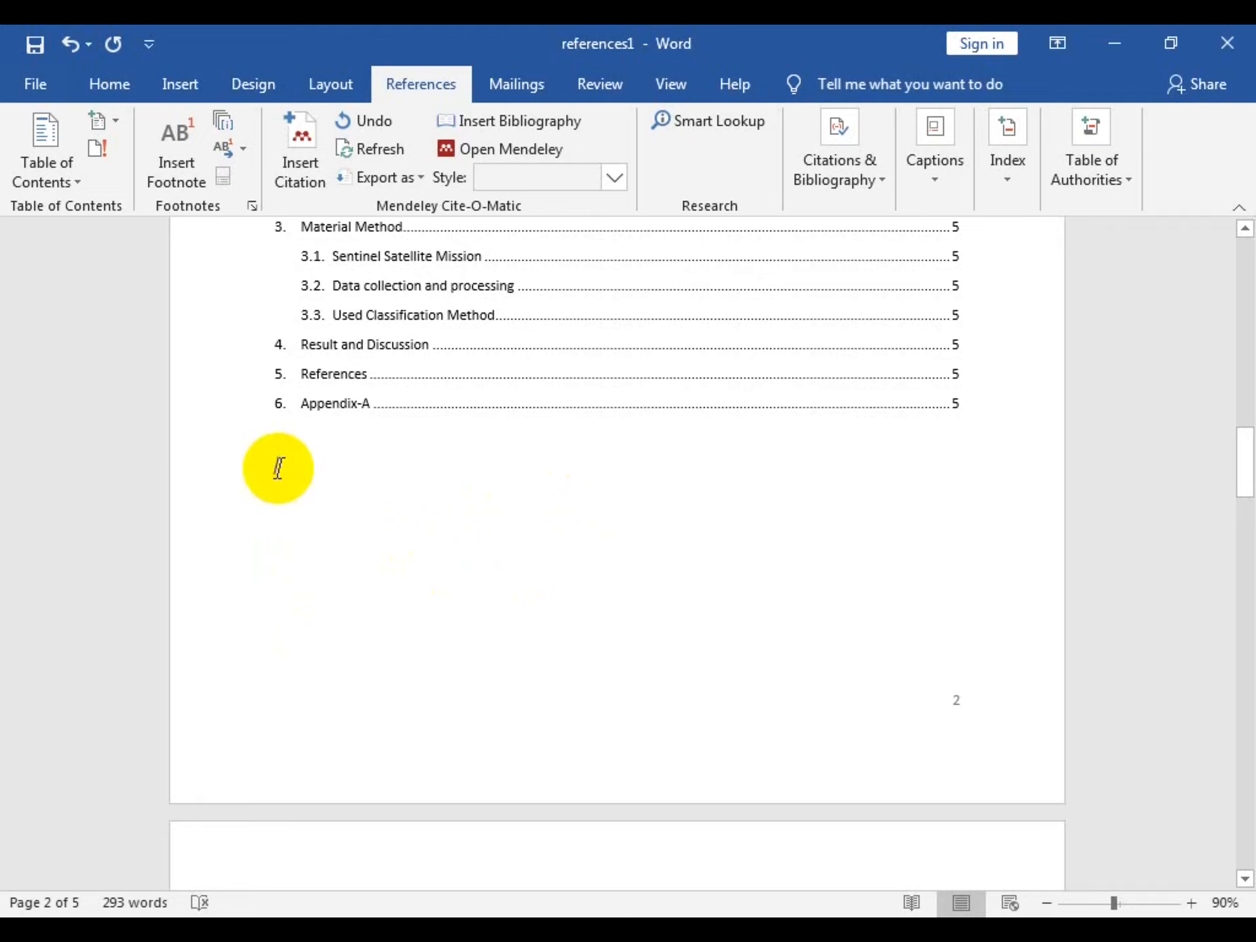
left_click(280, 347)
type("Figure")
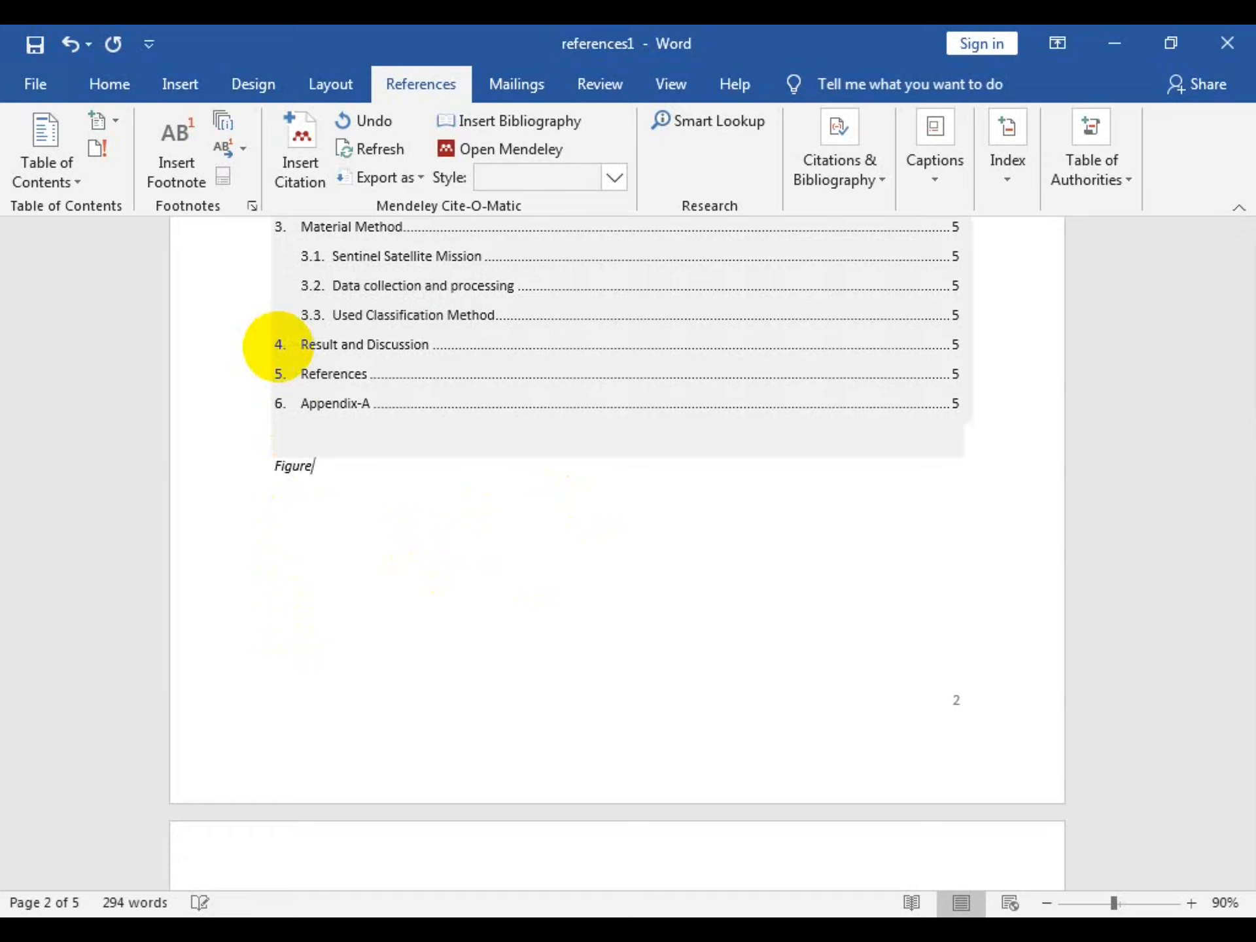
left_click(110, 84)
left_click(485, 166)
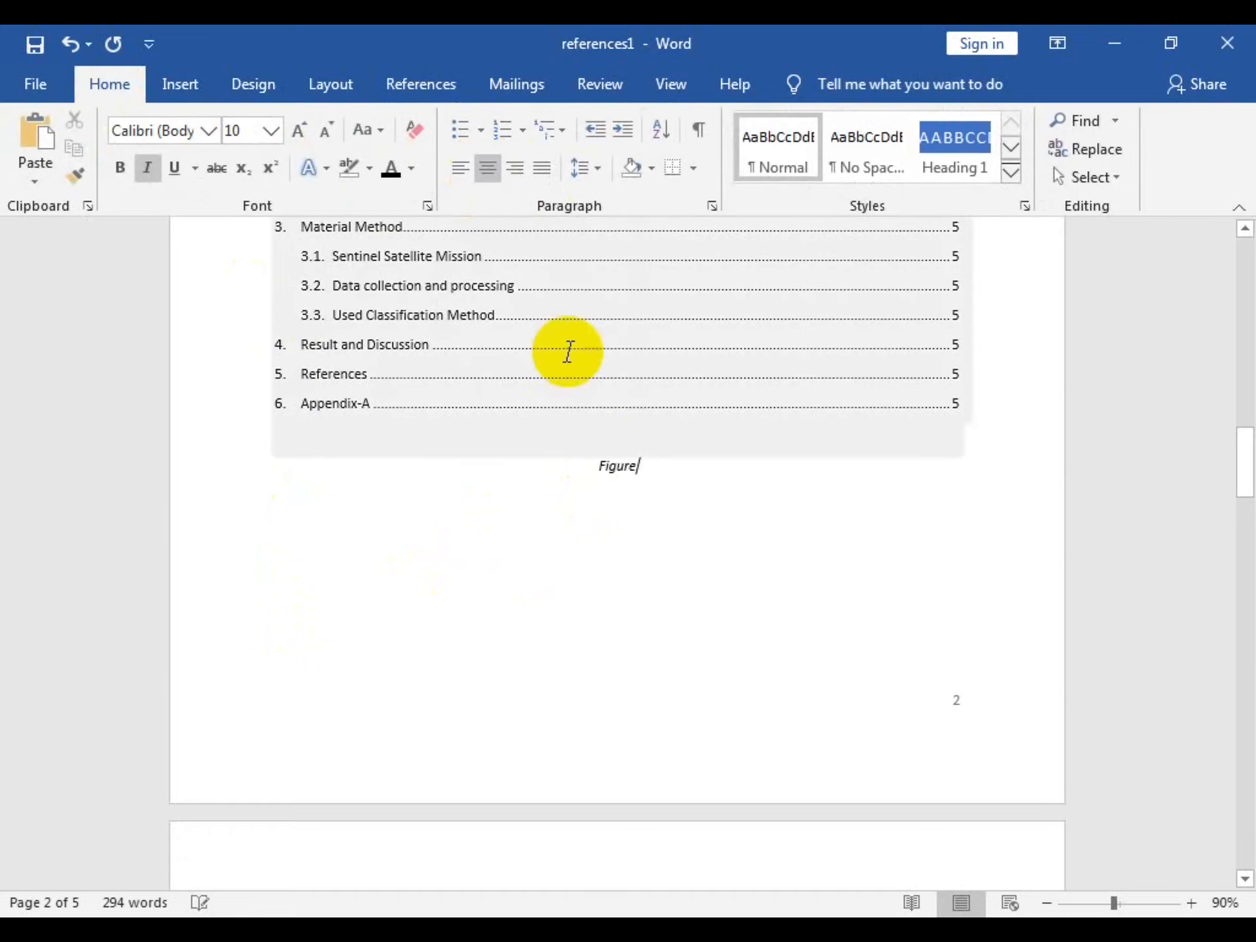
key("Return")
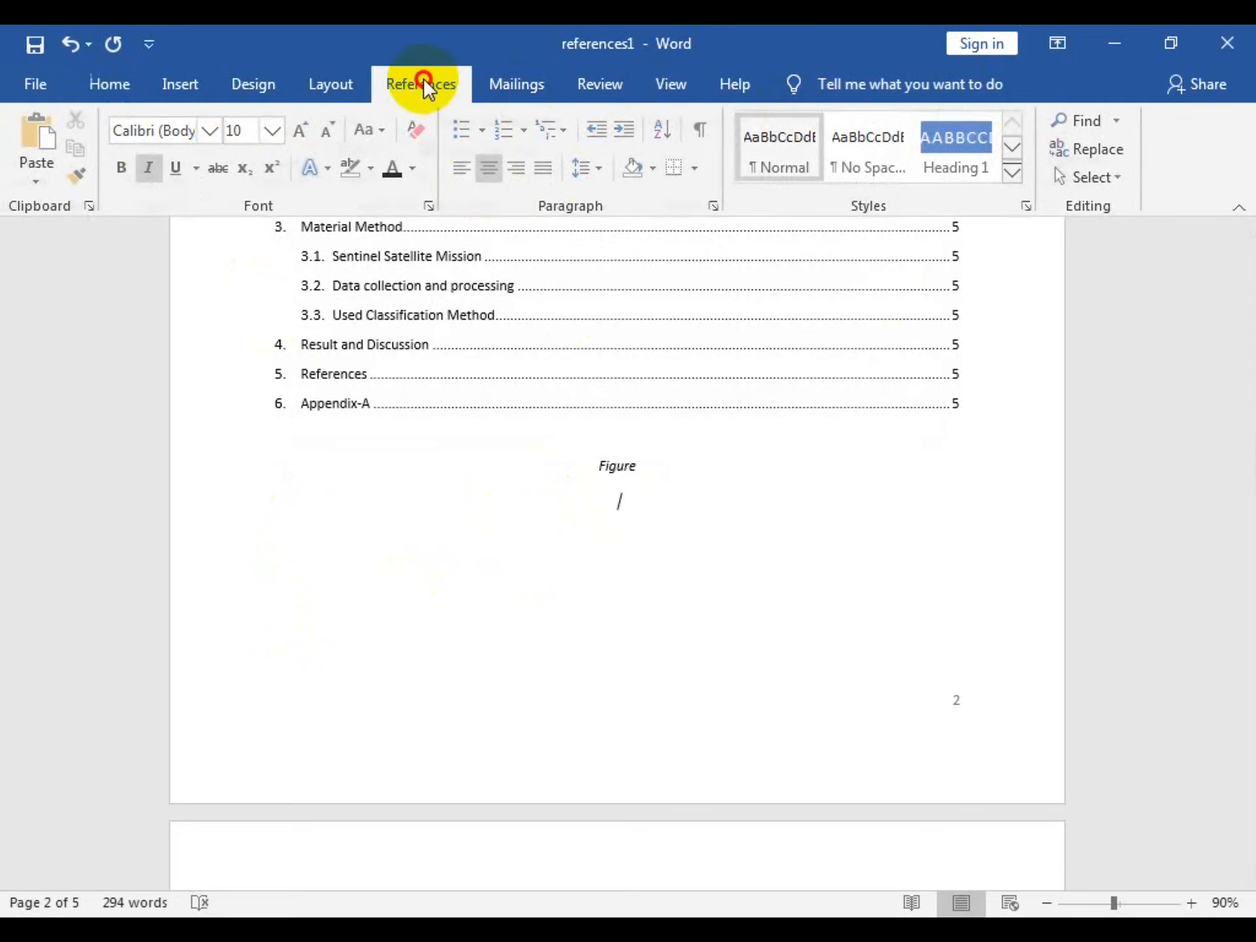
Insert a table of figures under the "Figure" heading, using the Figure caption label
left_click(421, 83)
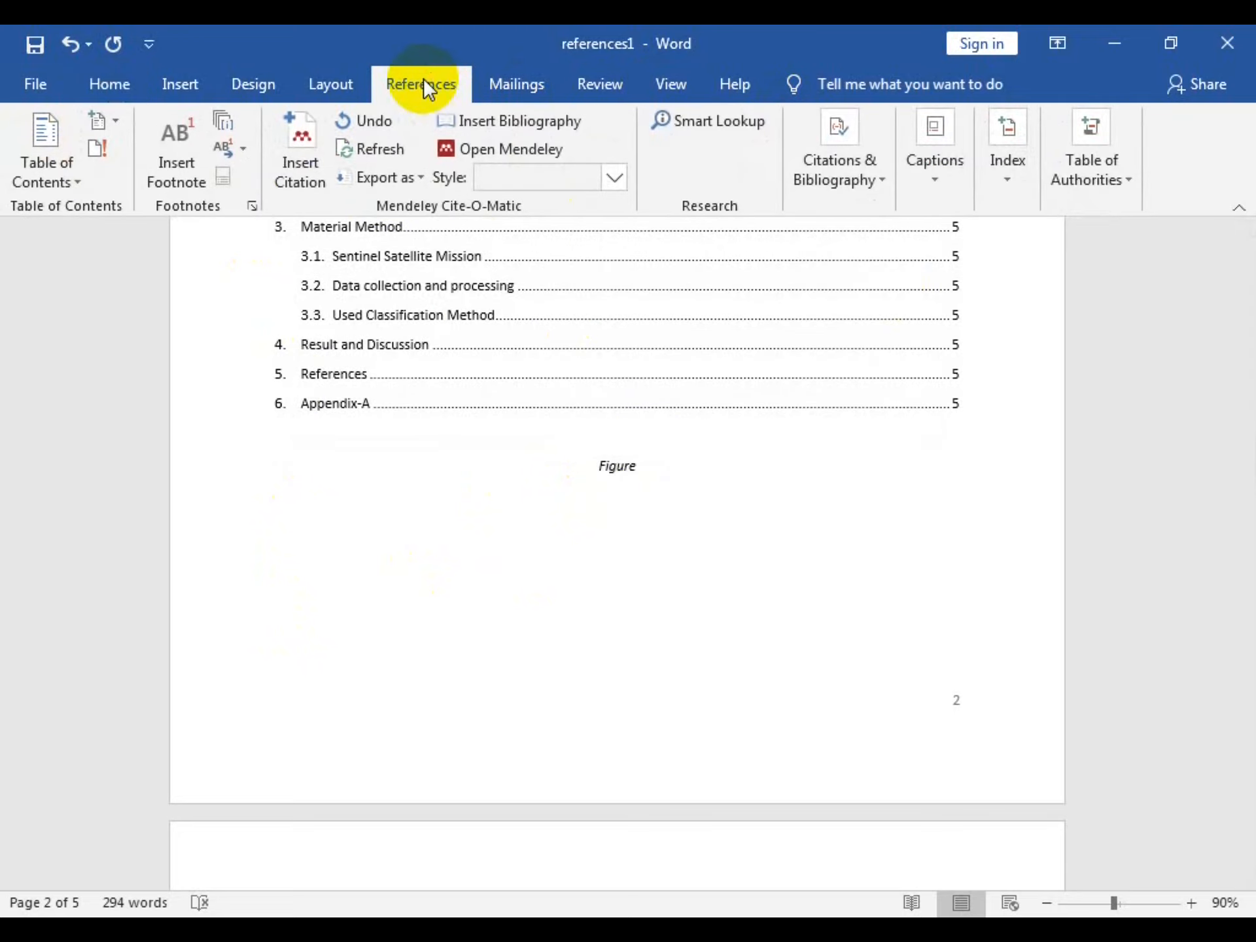
left_click(929, 182)
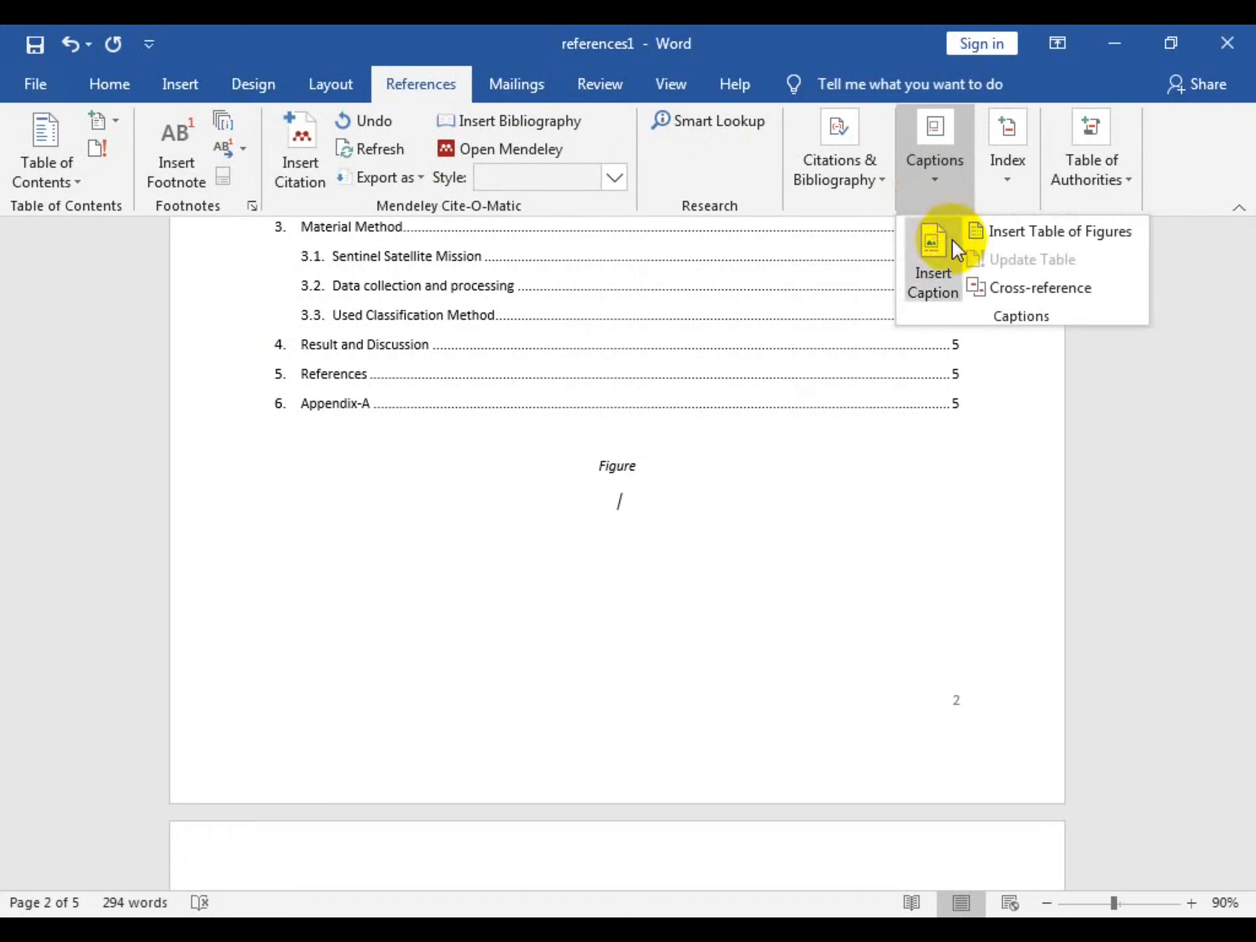
left_click(1020, 234)
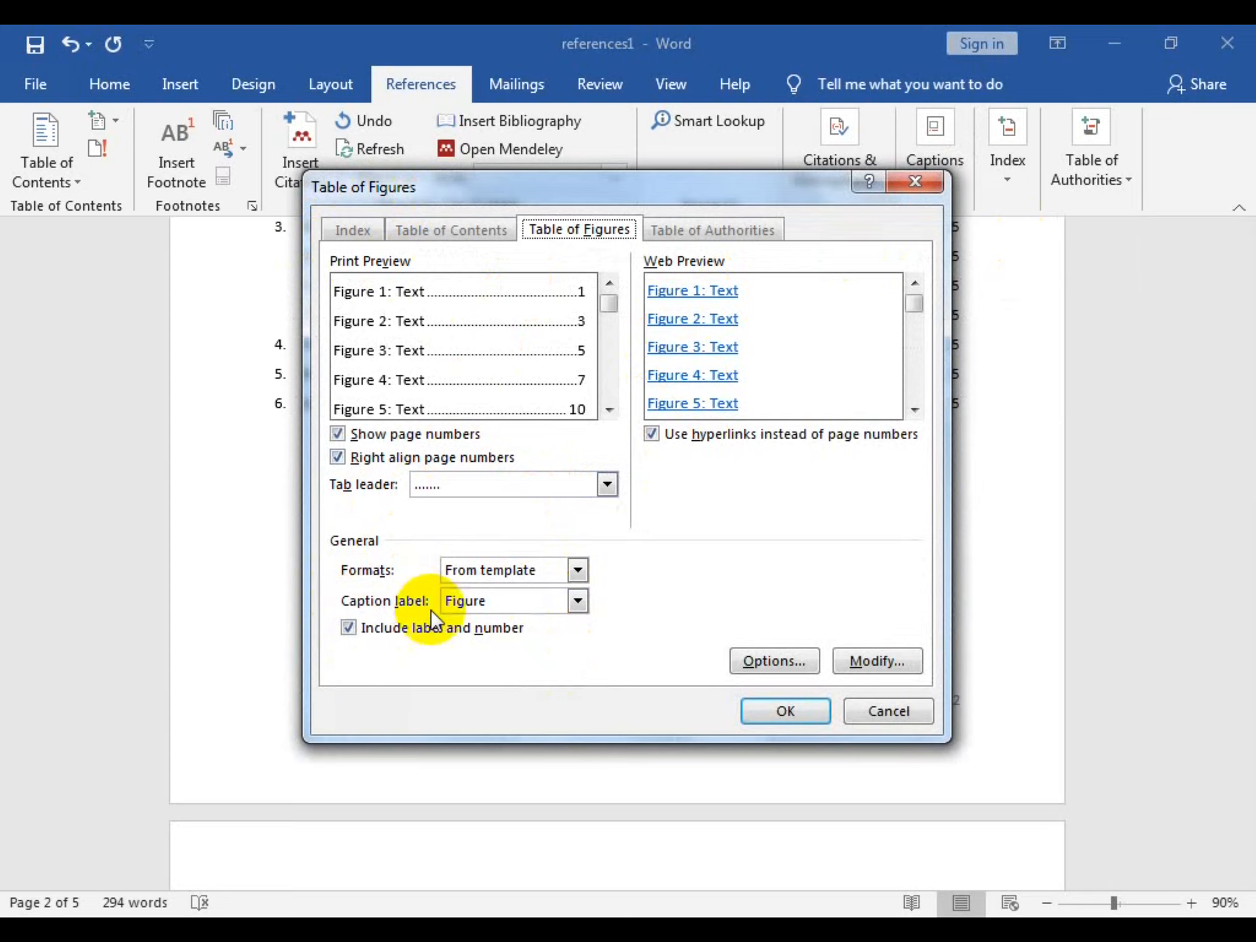
left_click(493, 602)
left_click(493, 602)
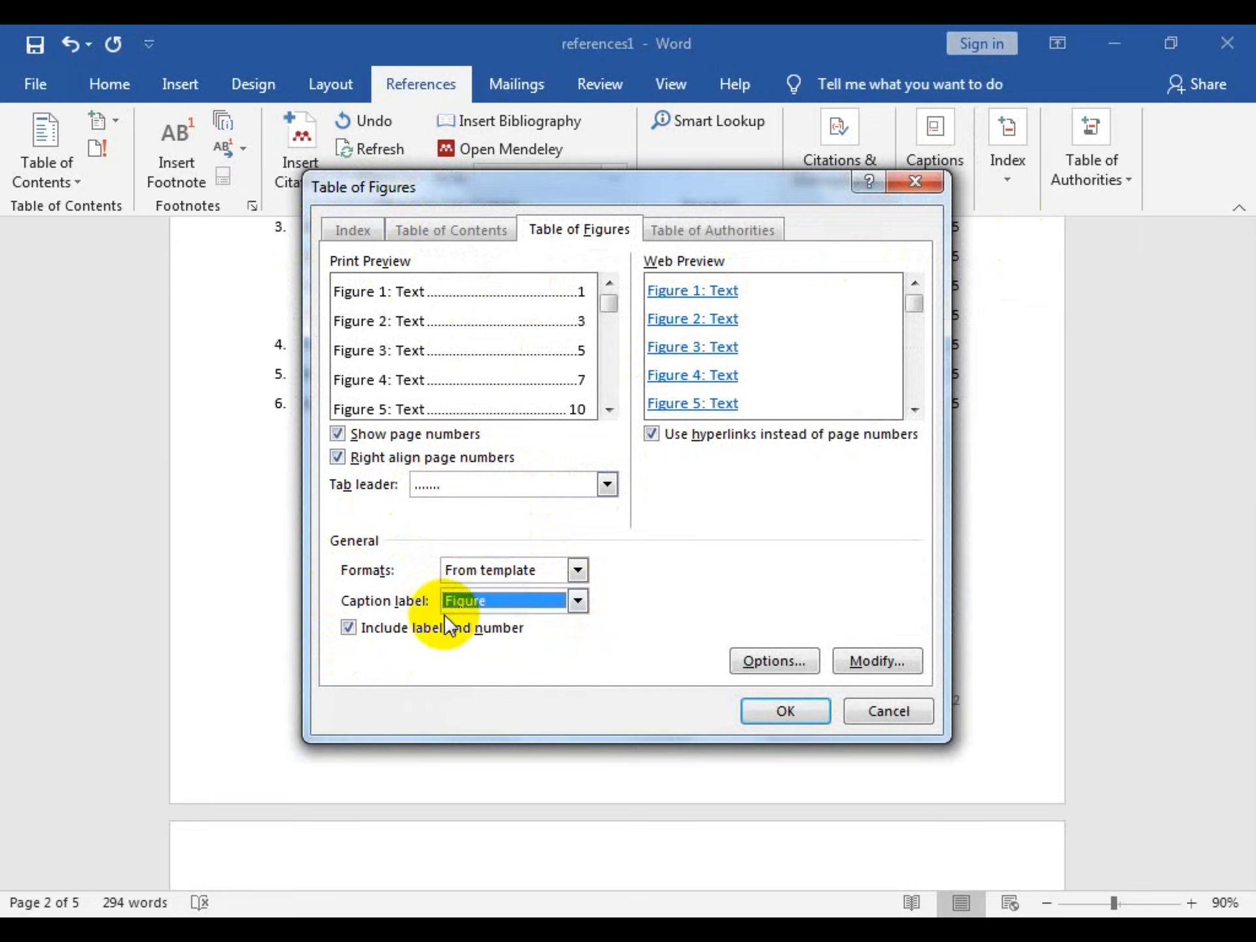
left_click(798, 709)
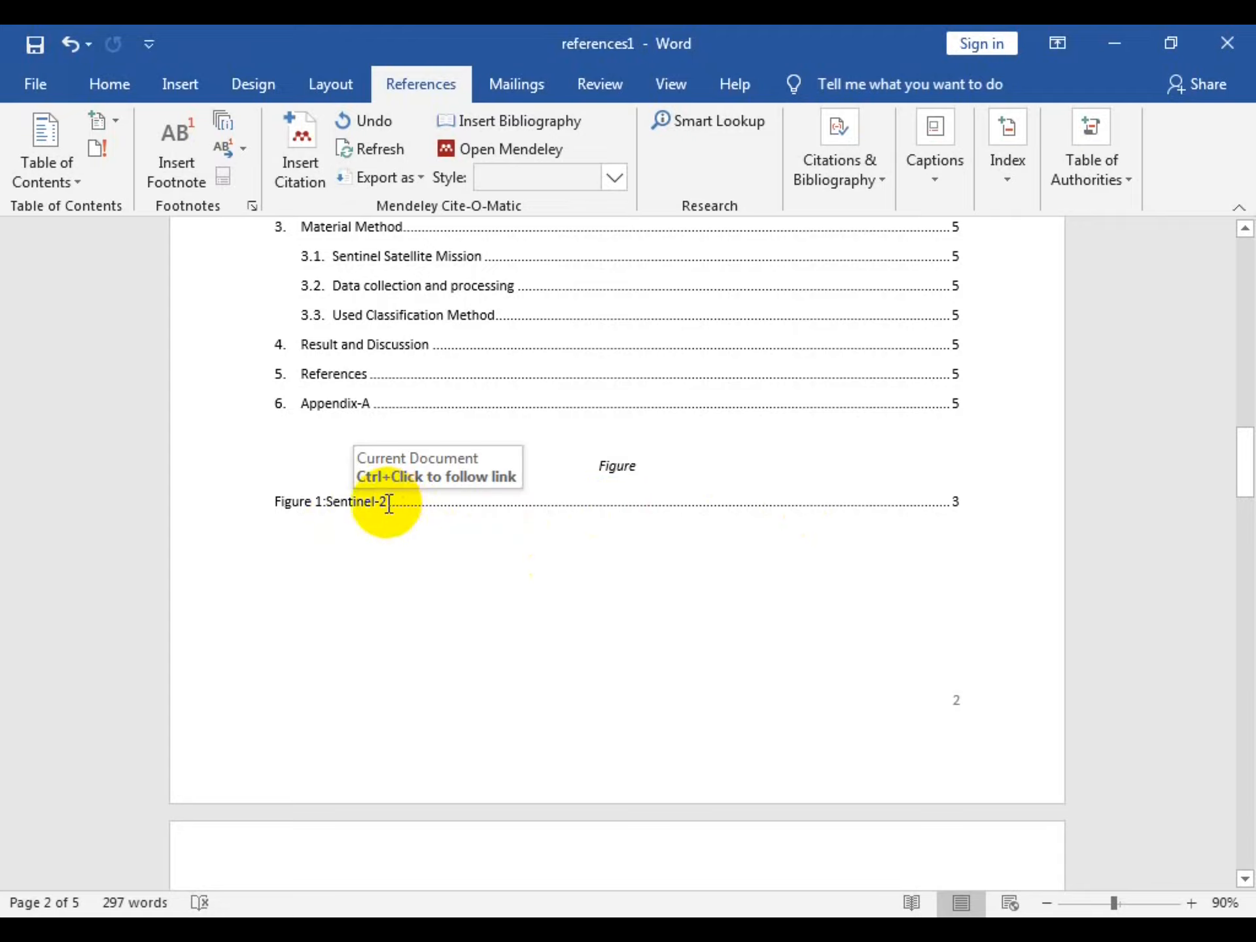
Select the entire Sentinel-2 bands table below the satellite picture on the Introduction page
scroll(959, 508, "down", 10)
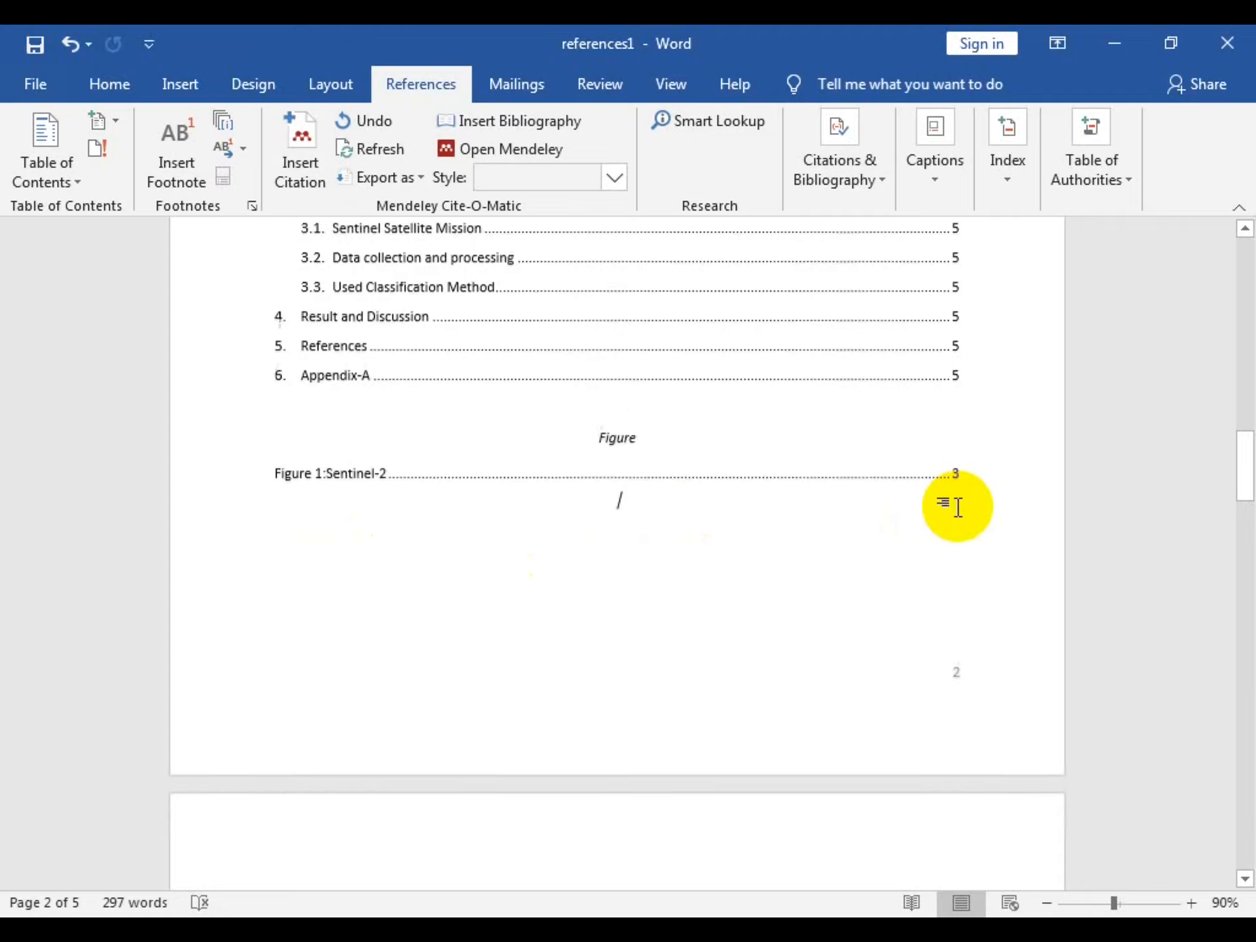
scroll(968, 624, "down", 3)
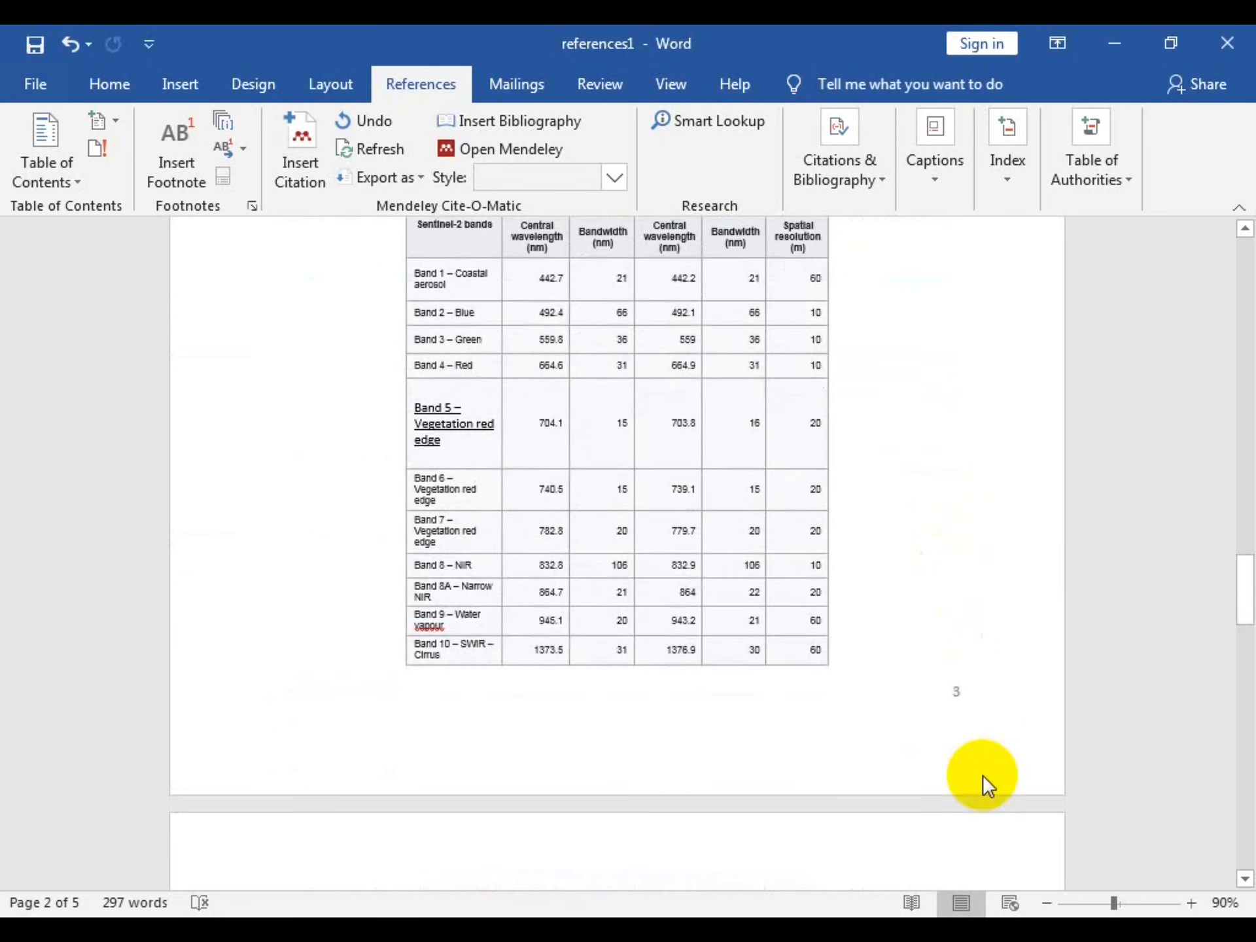
scroll(959, 692, "up", 7)
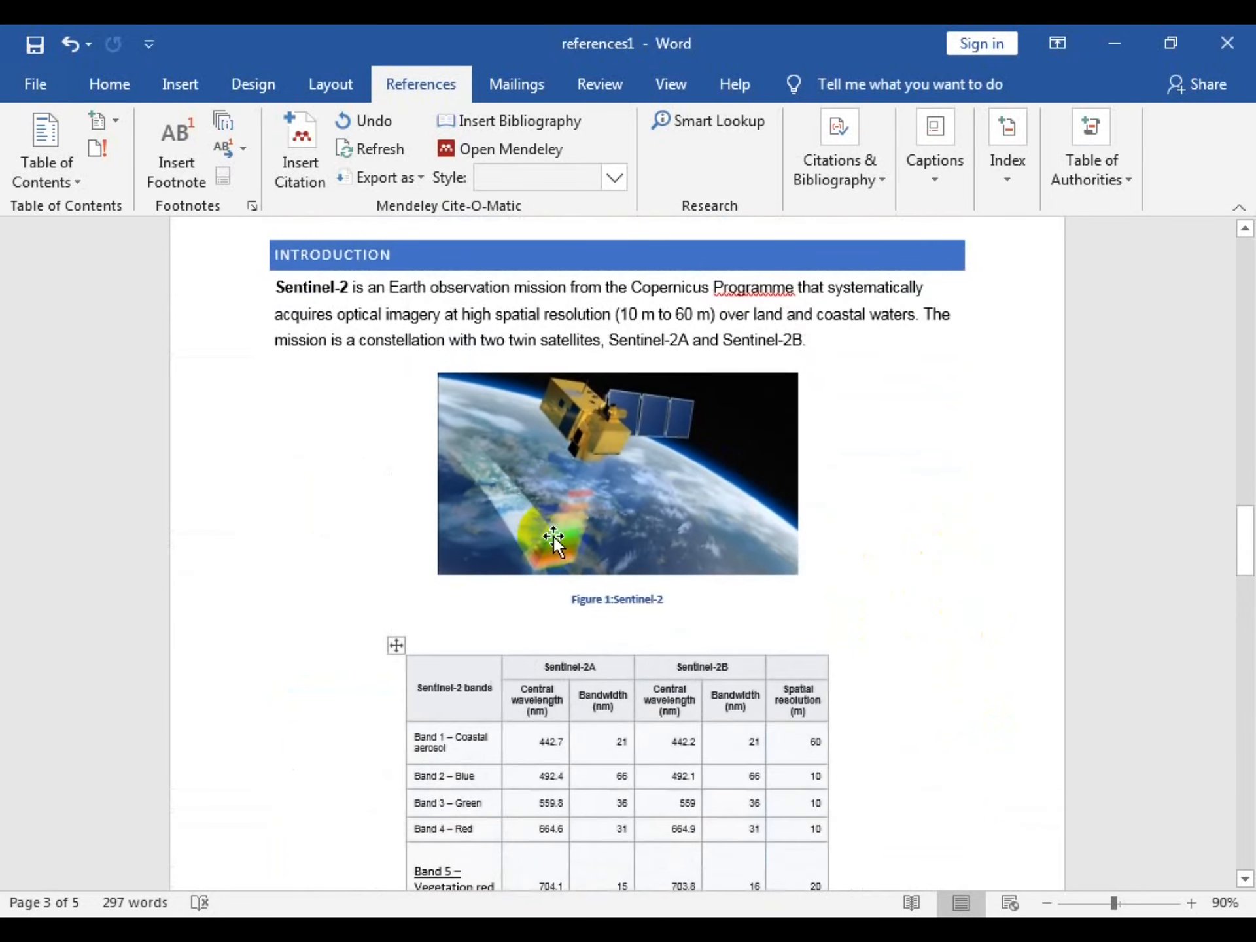
left_click(395, 647)
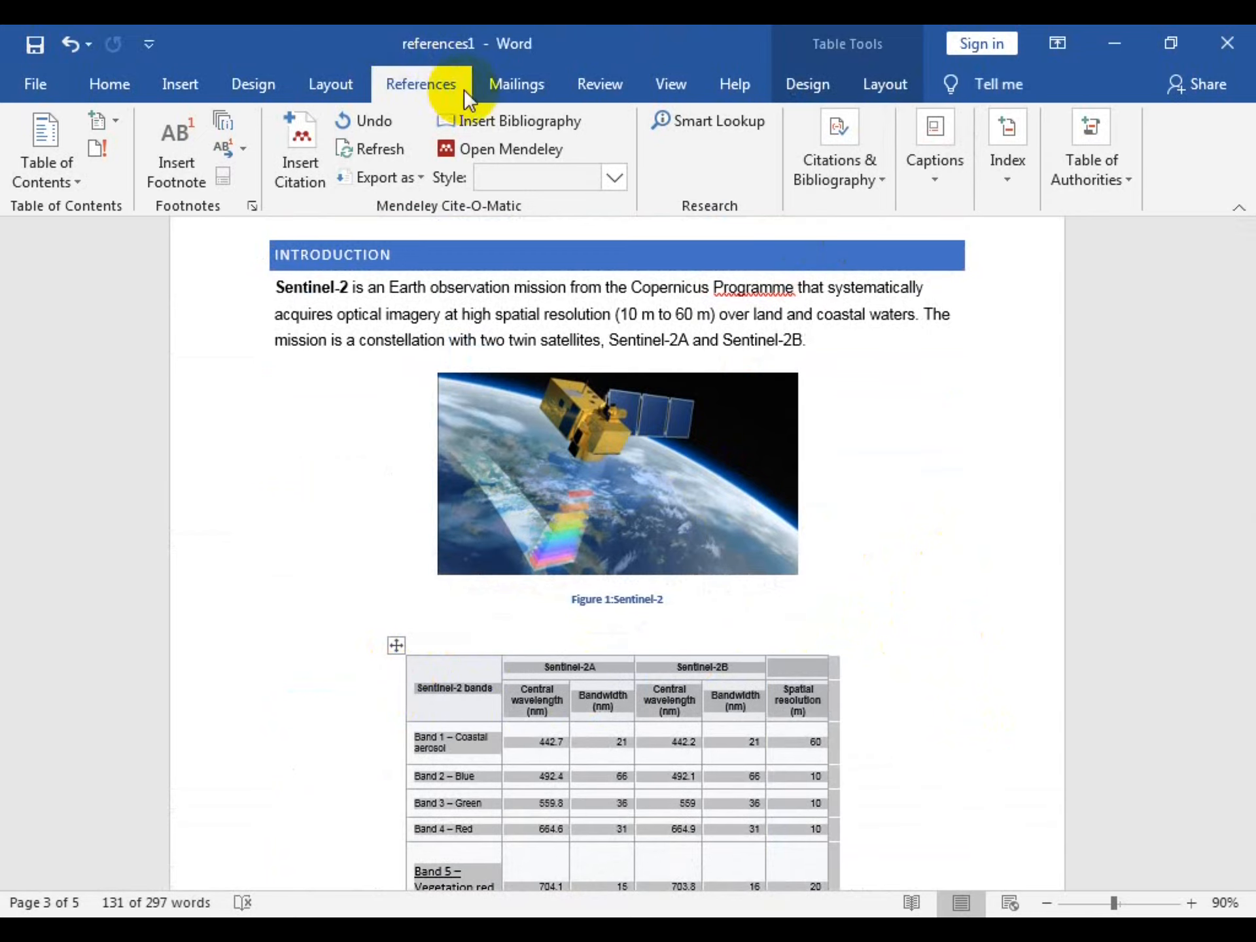
left_click(938, 165)
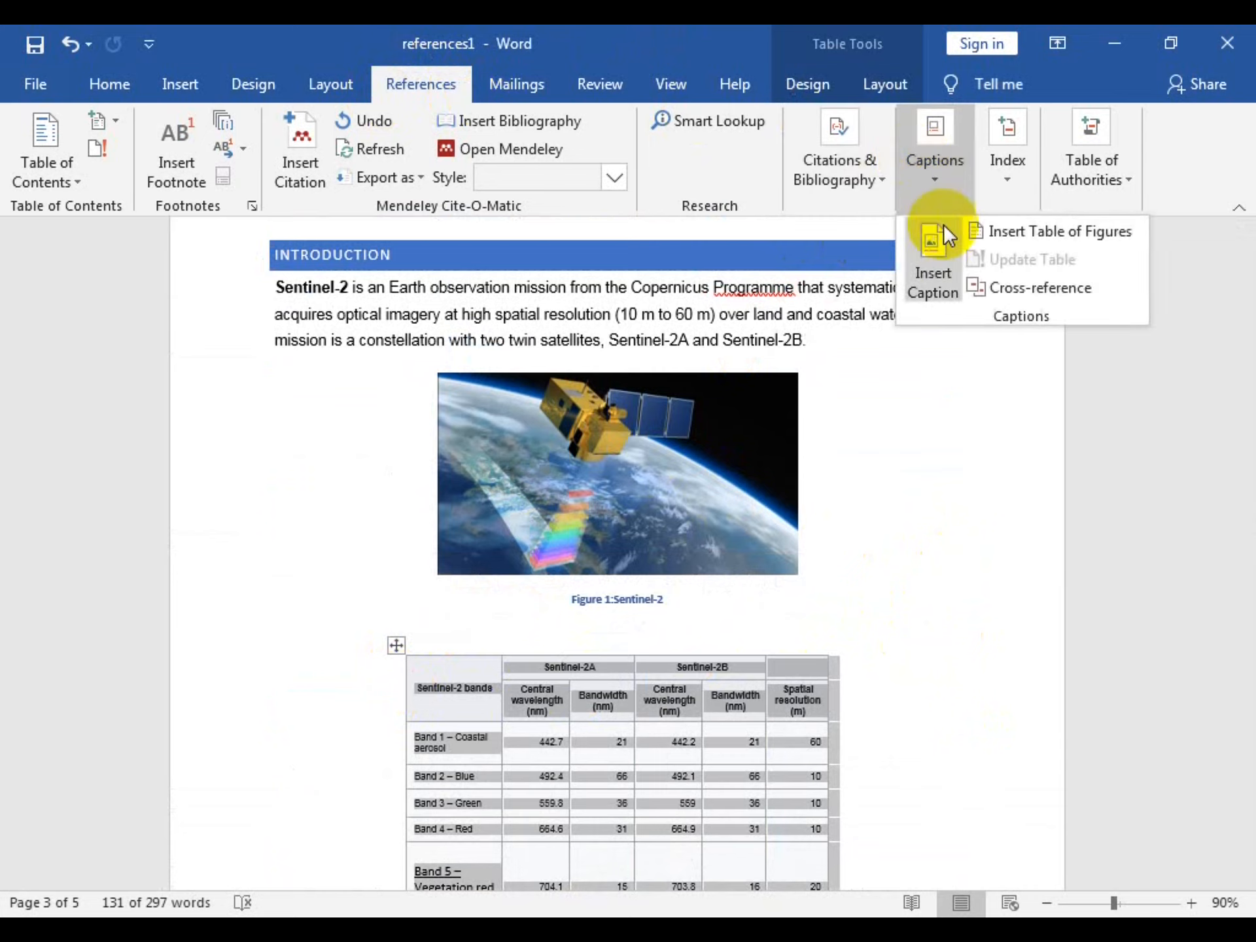
left_click(935, 271)
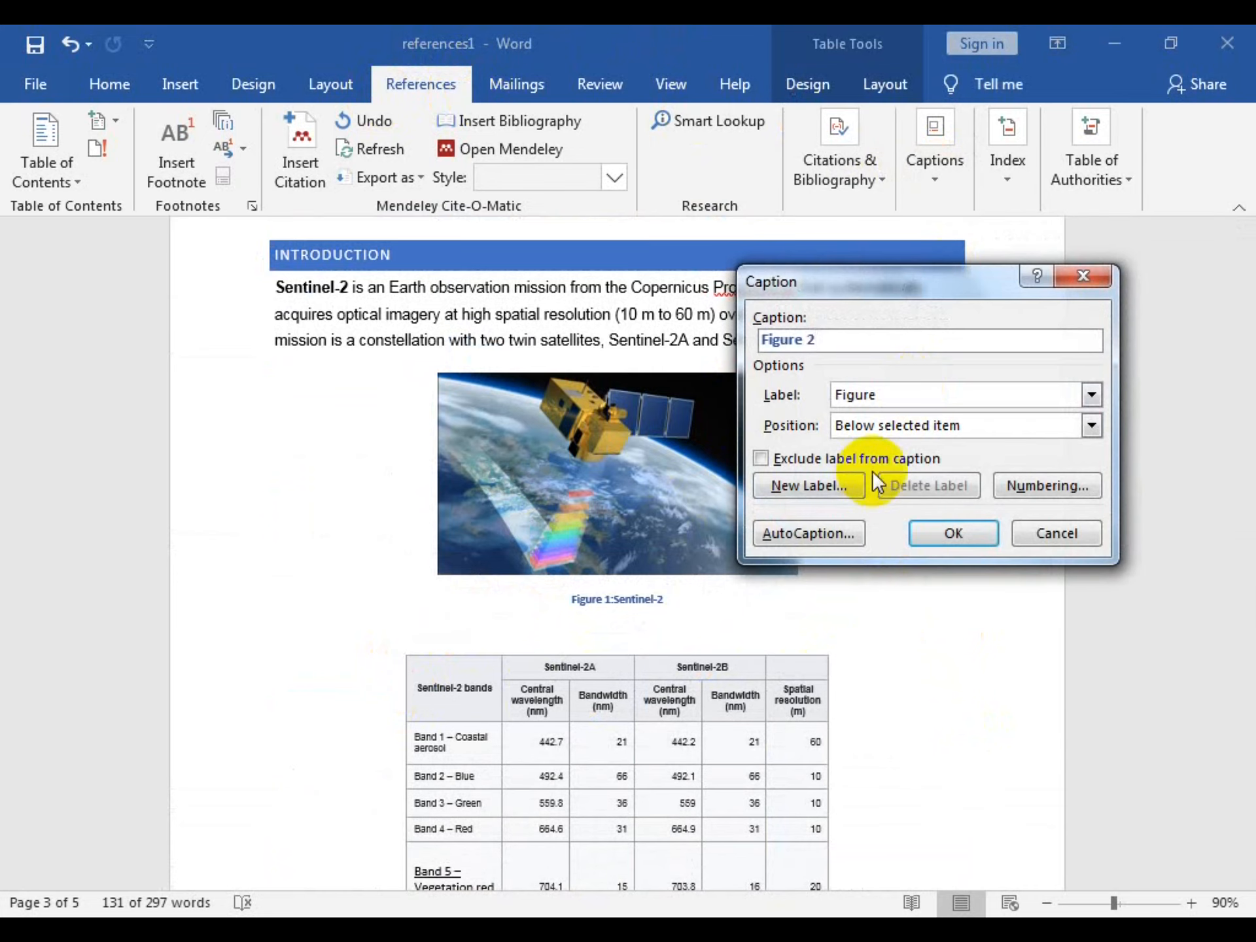
type(": Senti")
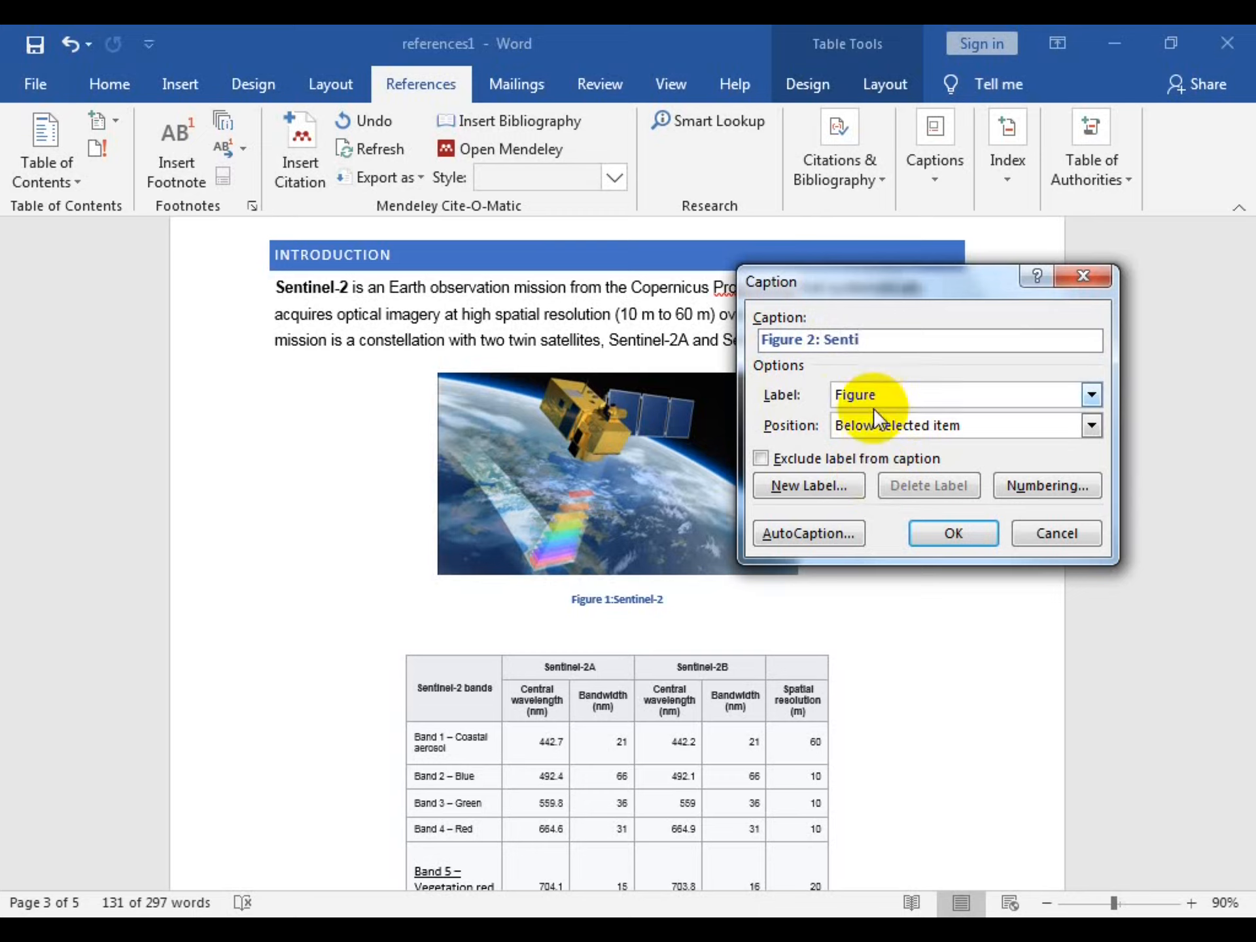
left_click(997, 394)
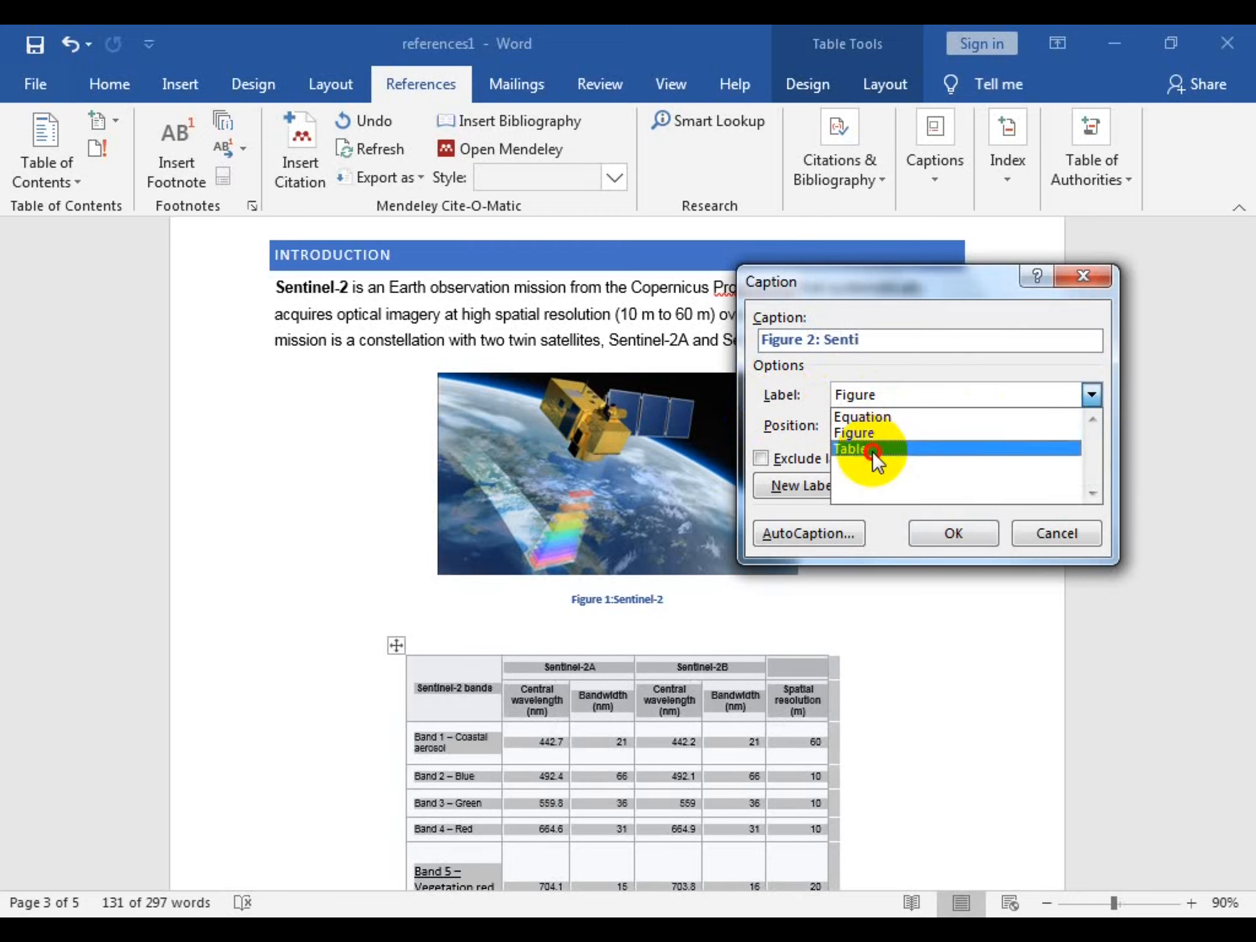
left_click(875, 449)
left_click(866, 340)
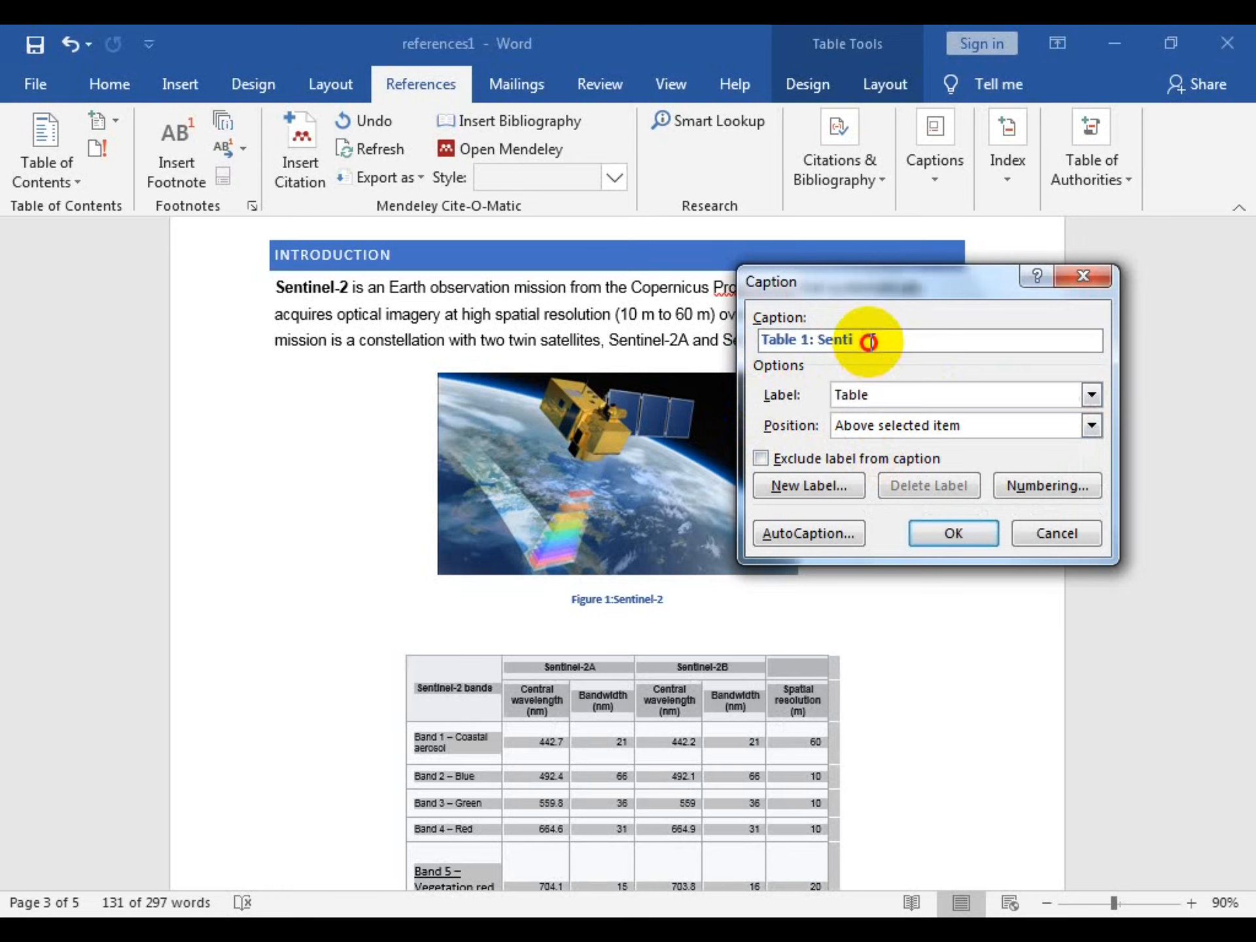
key("Left")
key("Left")
key("Left")
key("Left")
key("Right")
key("Right")
key("Left")
key("Left")
left_click(864, 397)
left_click(863, 346)
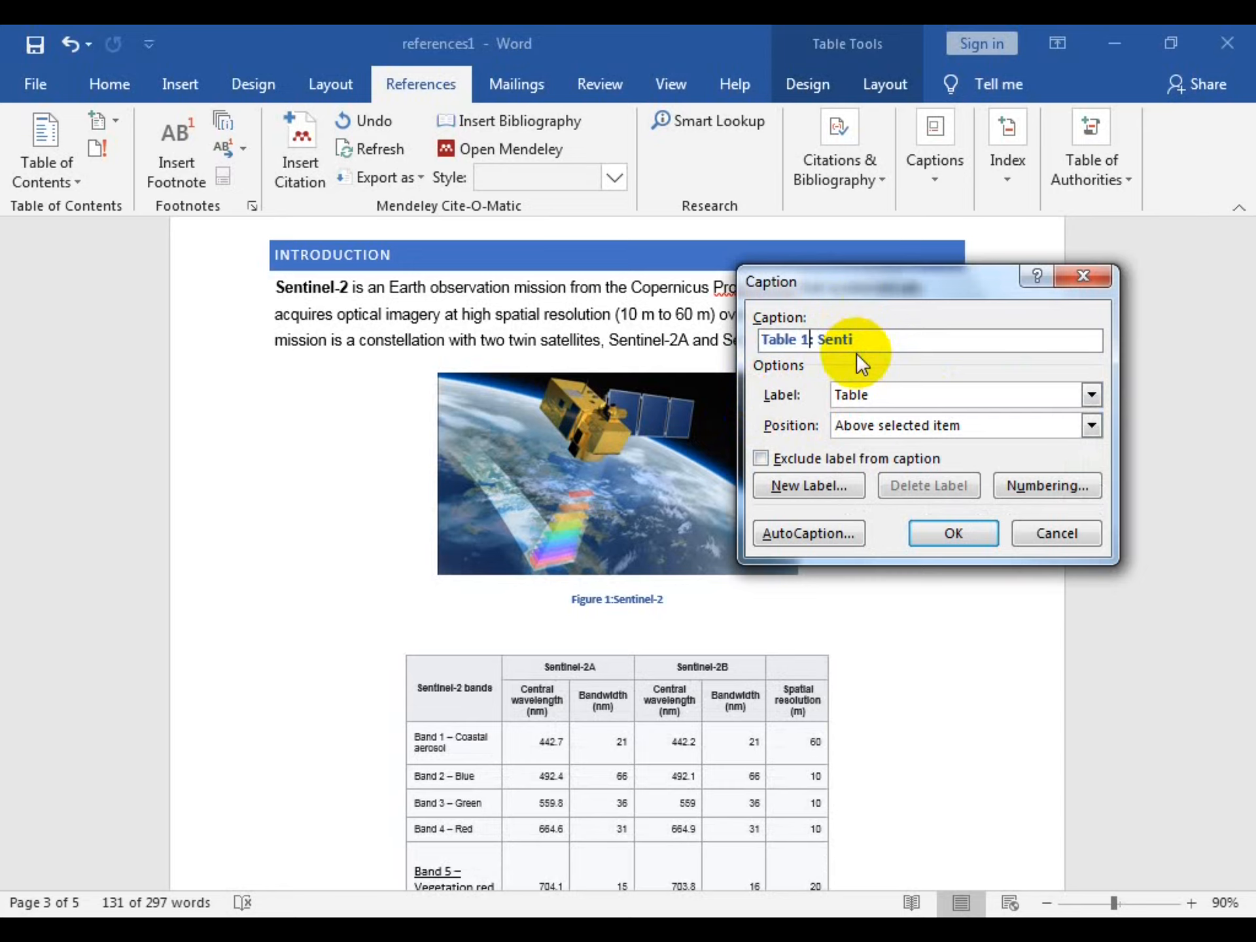
left_click(1034, 534)
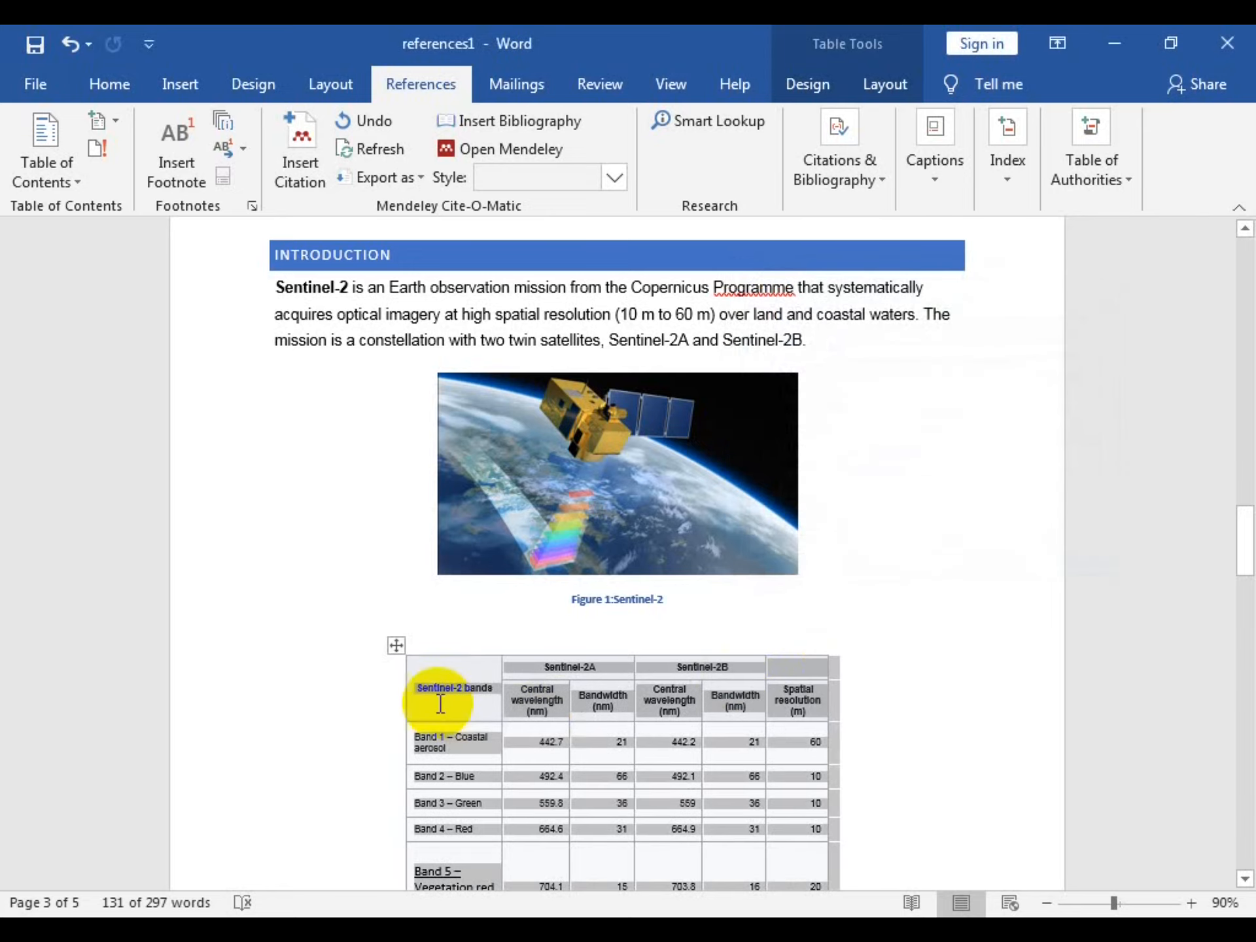
Add a caption above the selected bands table using the Table label and the text ":Sentinel-2 Bands Information", and center it
left_click(944, 155)
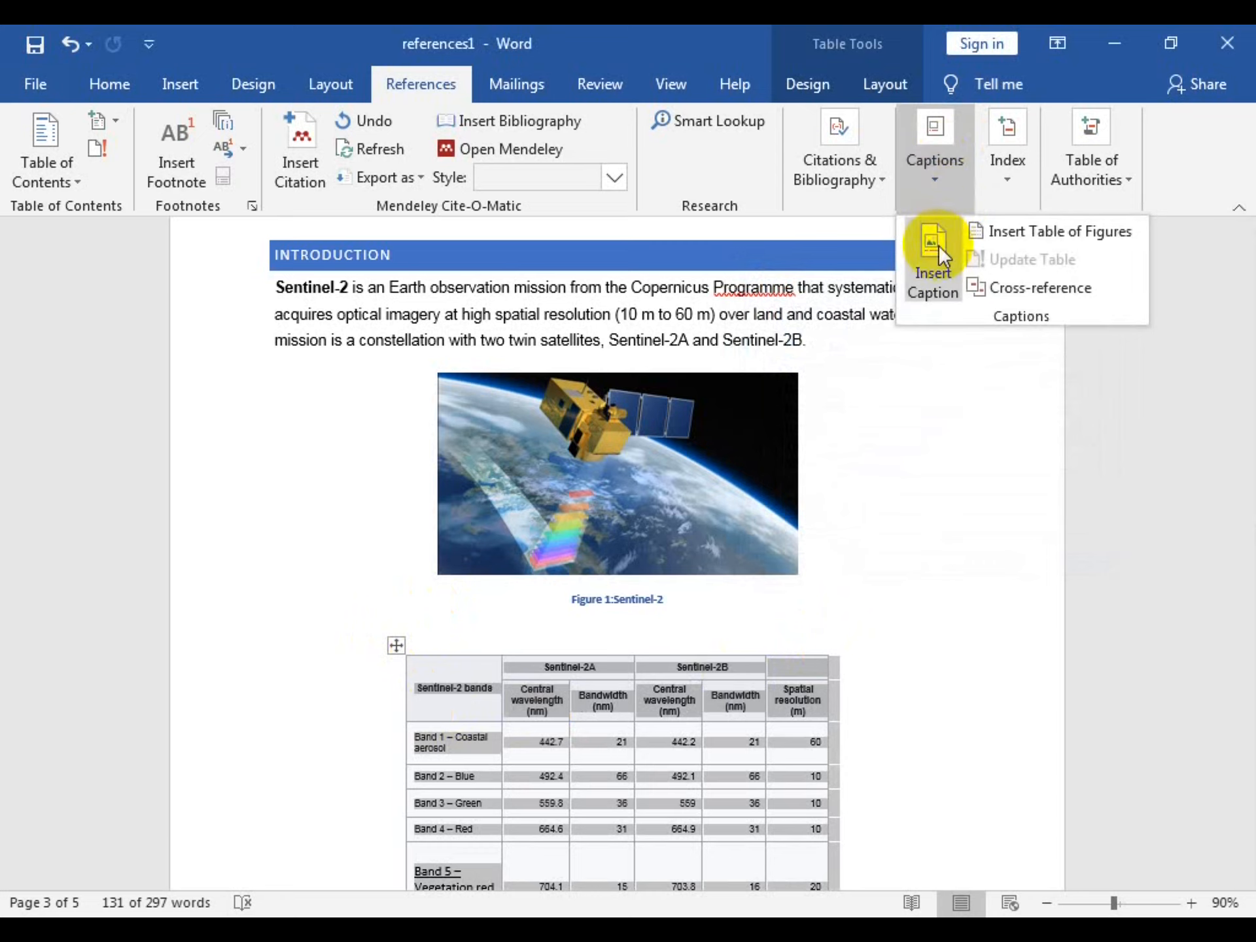
left_click(938, 245)
left_click(867, 399)
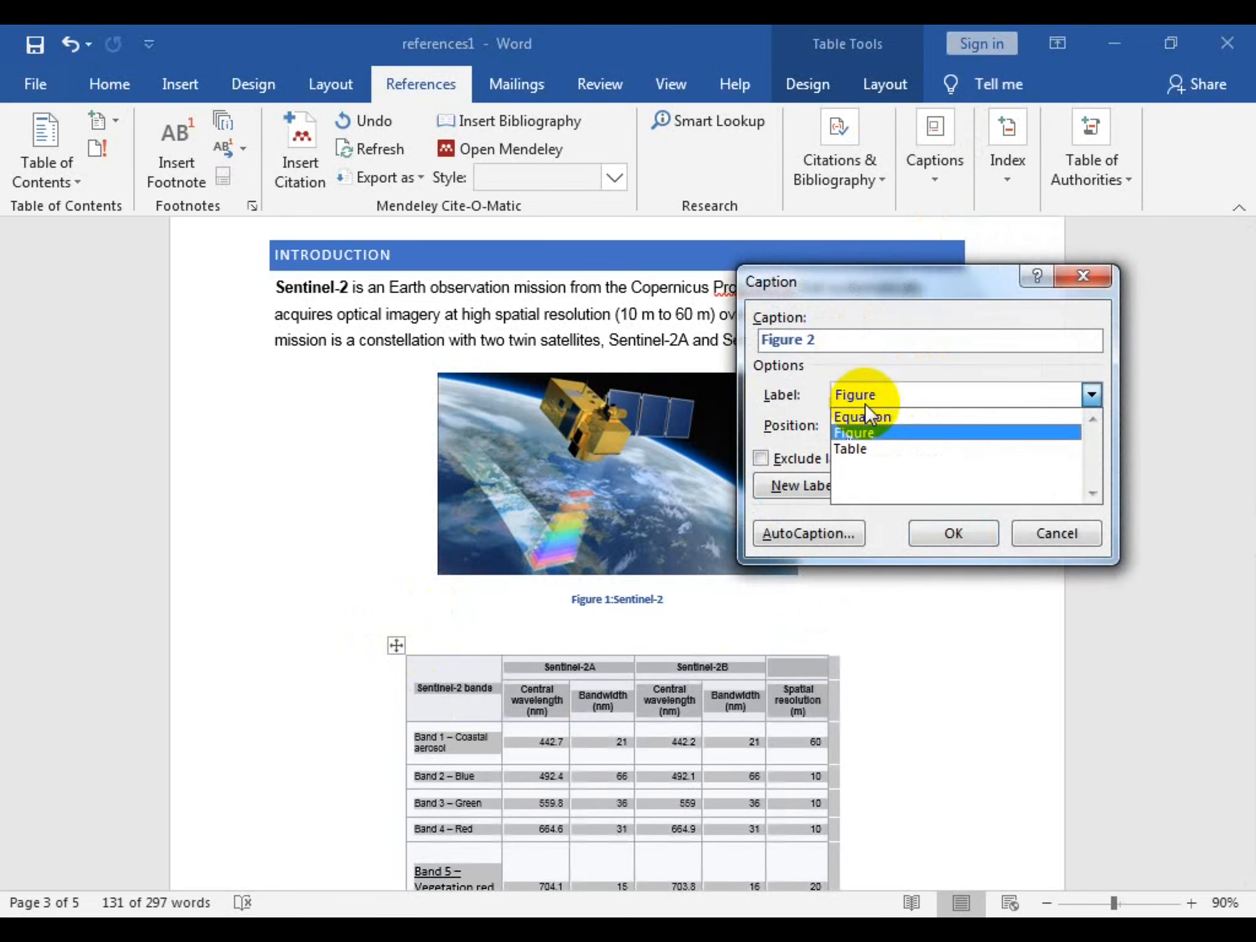
left_click(862, 448)
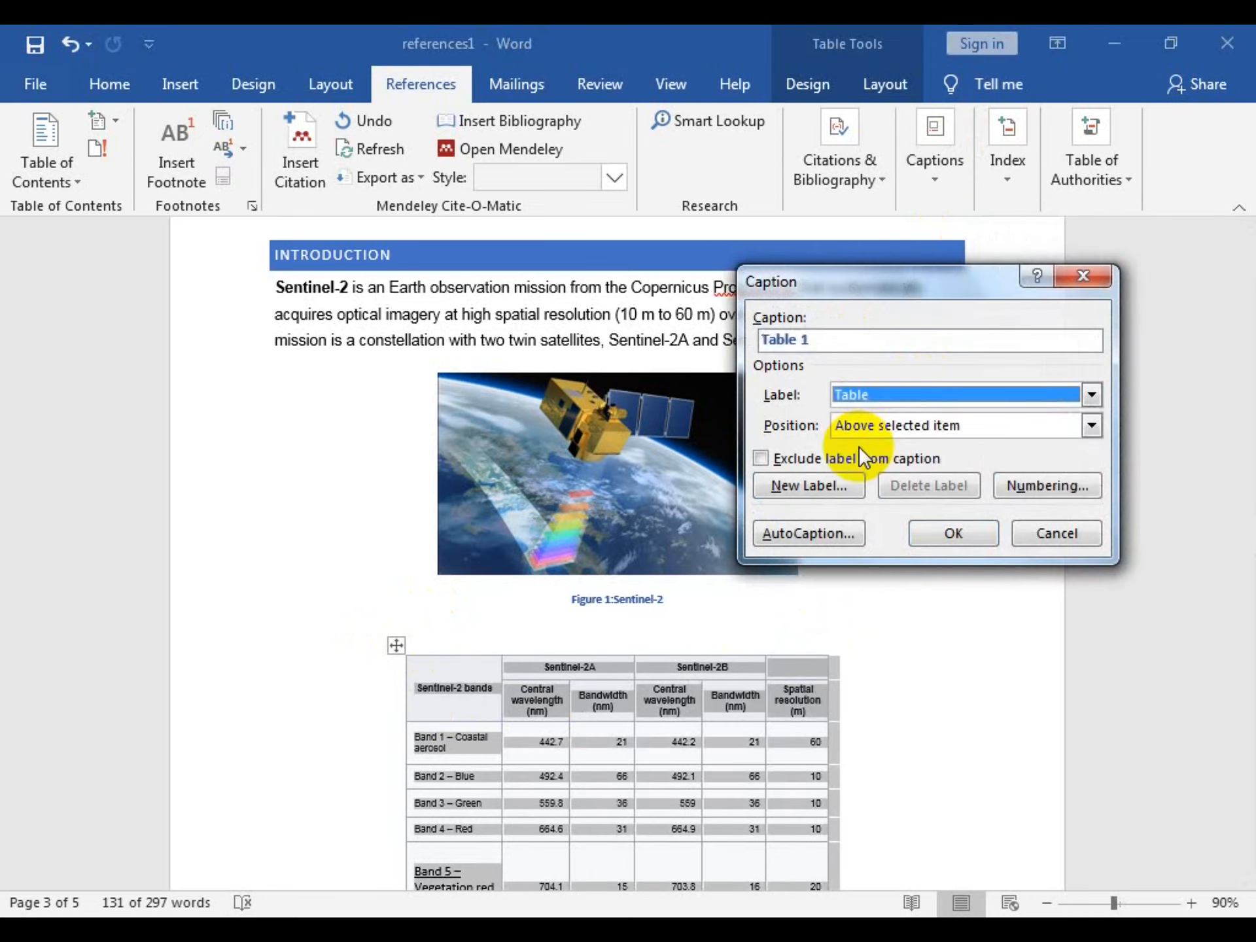
left_click(826, 340)
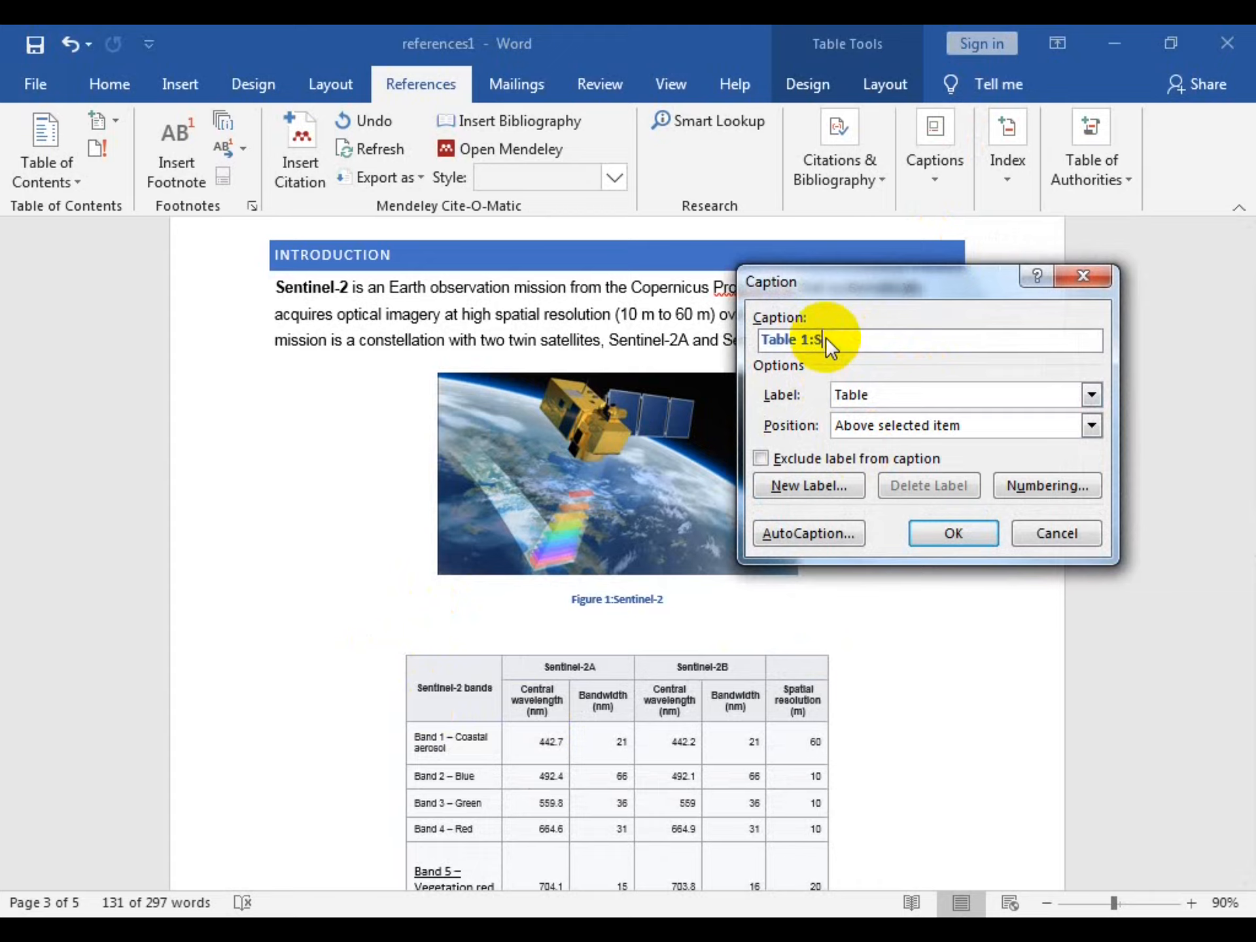
type(":Sentinel-2 Bands Informatio")
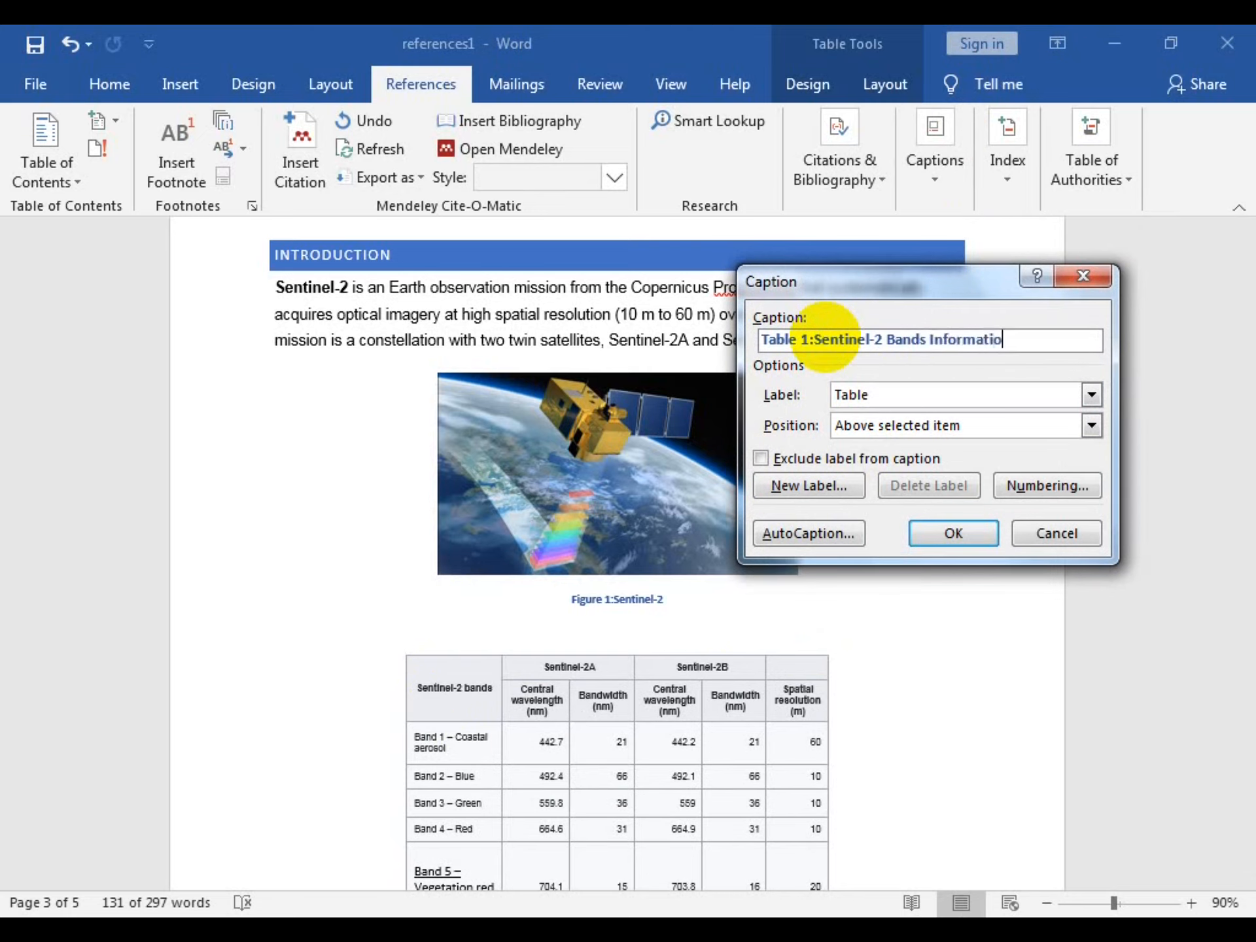
type("n")
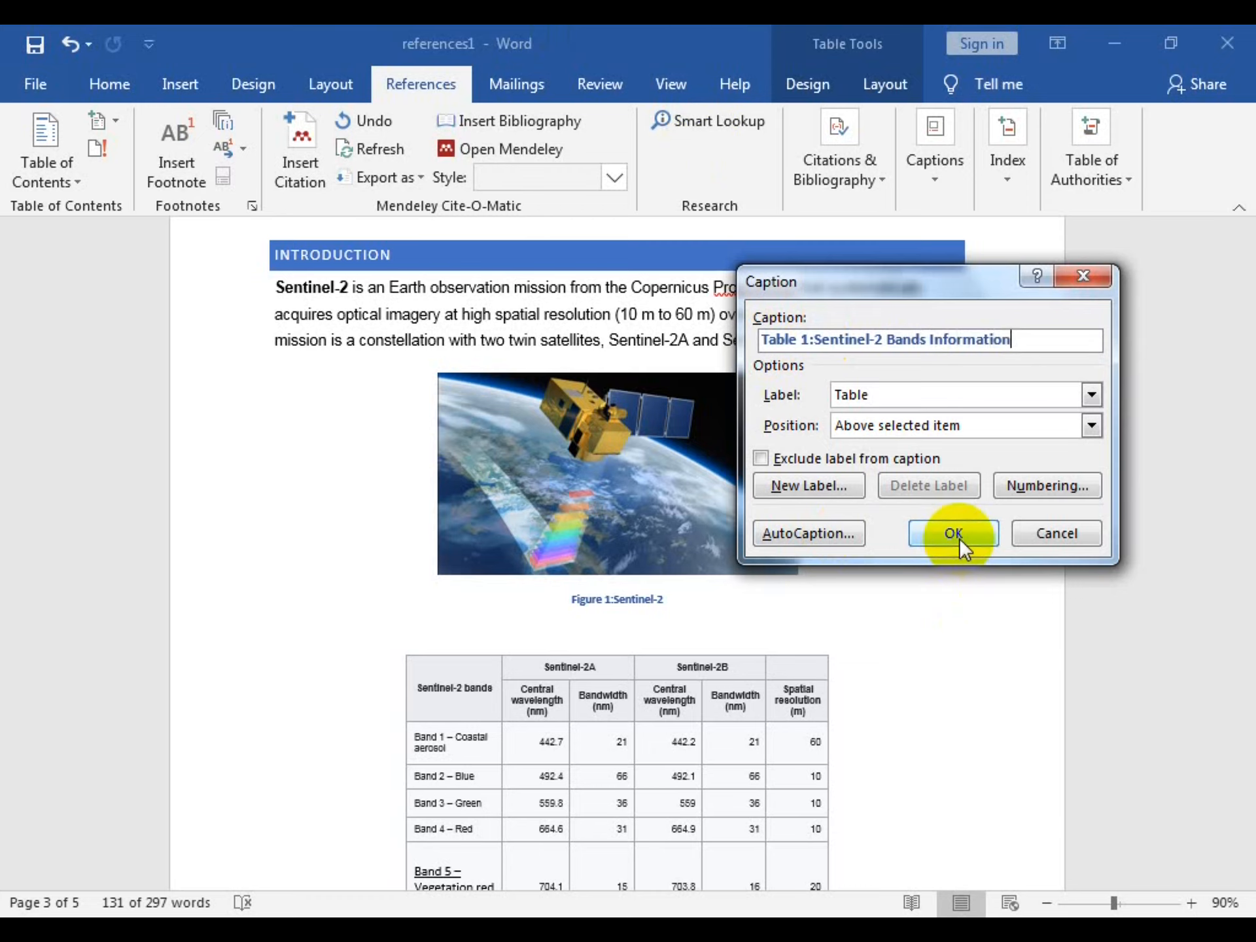
left_click(925, 536)
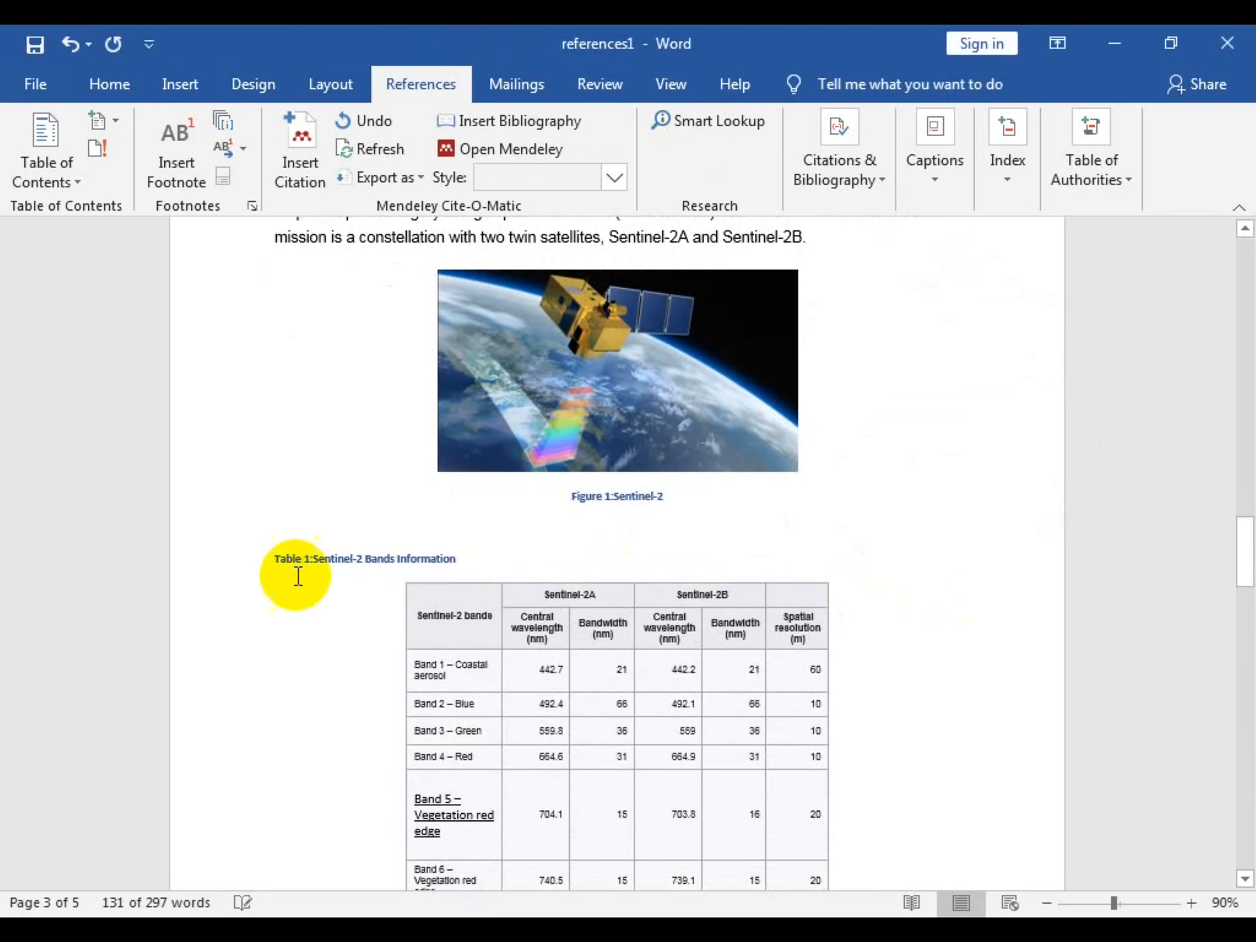
left_click(111, 92)
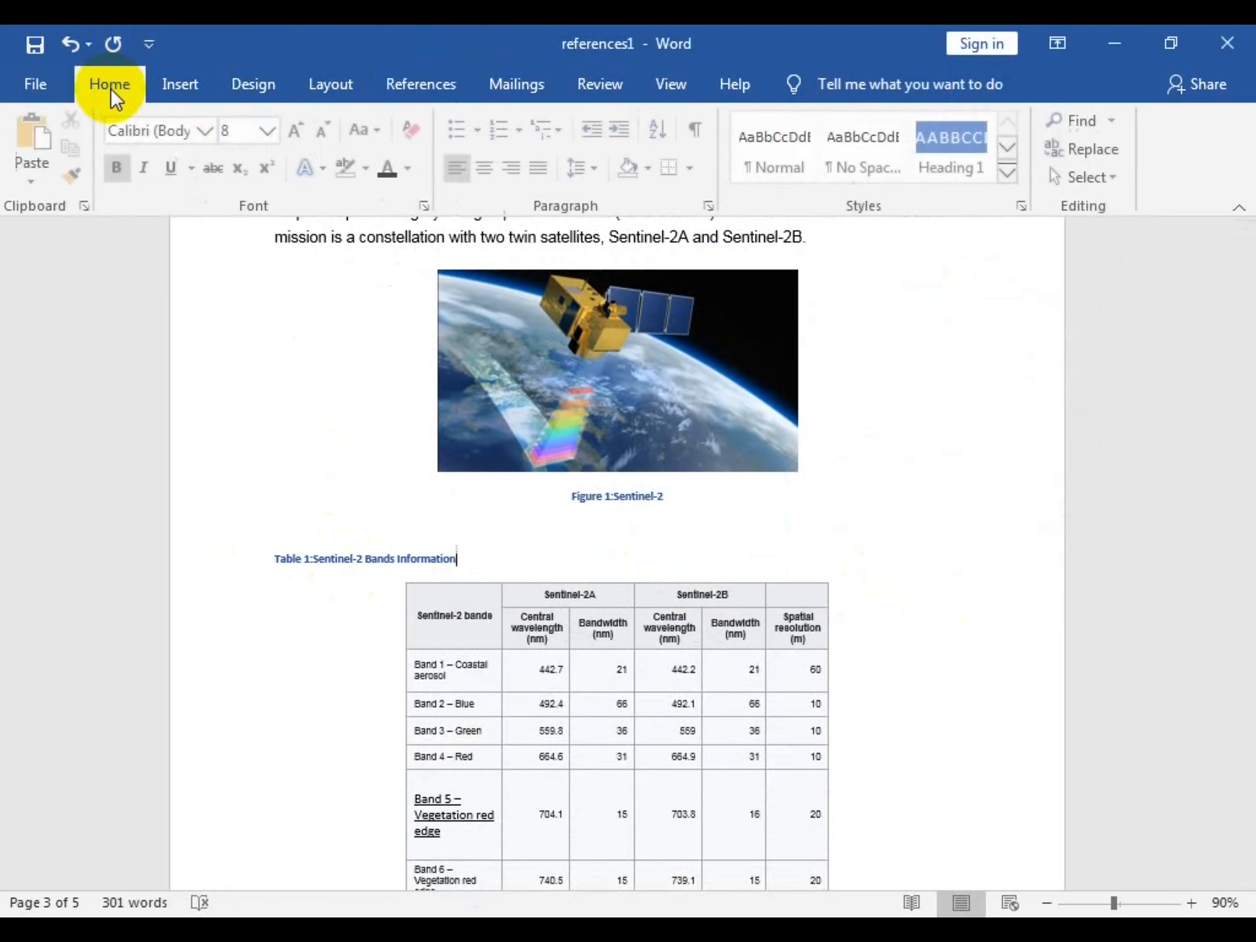
left_click(490, 168)
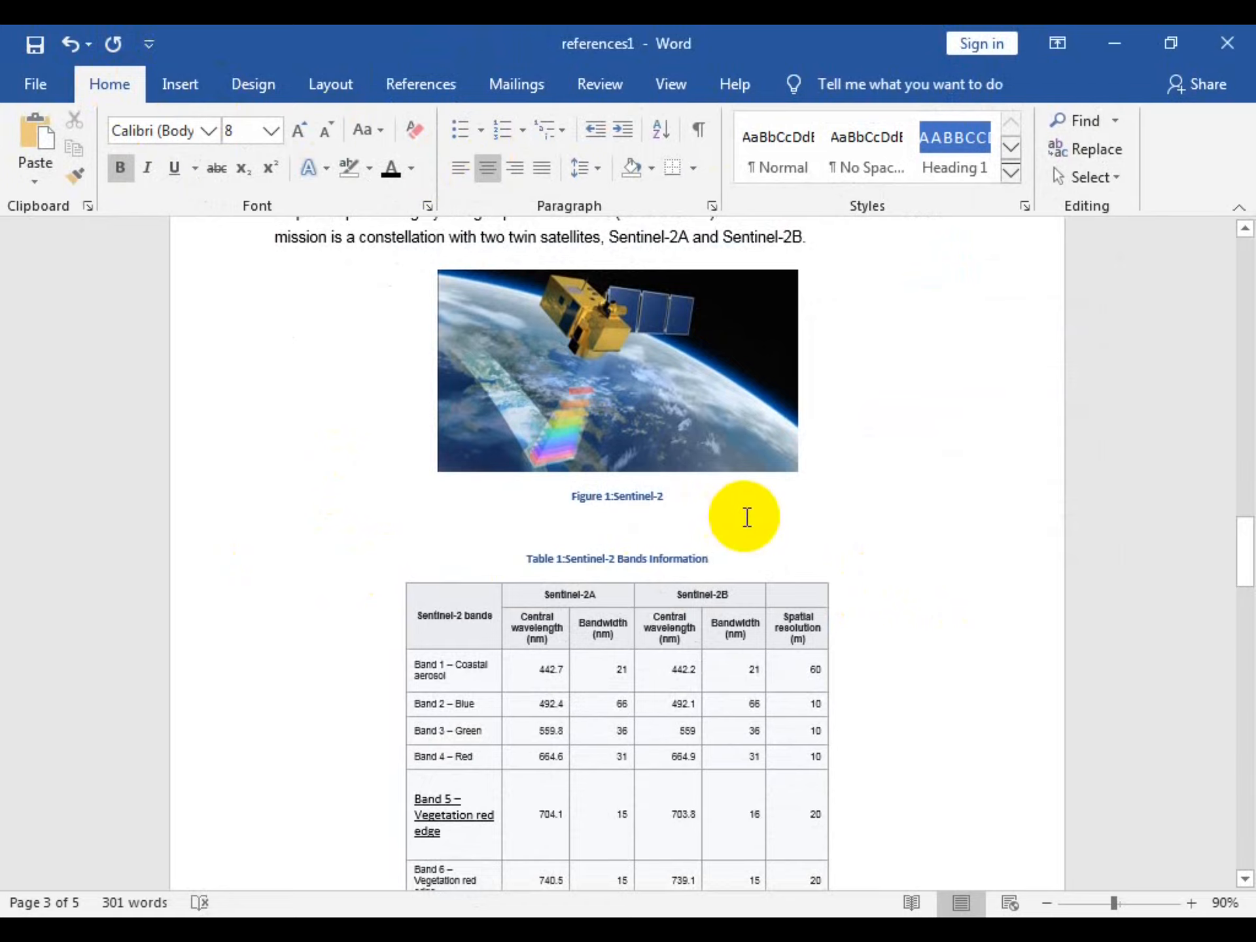
Add the heading "Table" below the list of figures on page 2 and insert a table of figures under it using the Table caption label
scroll(748, 514, "up", 10)
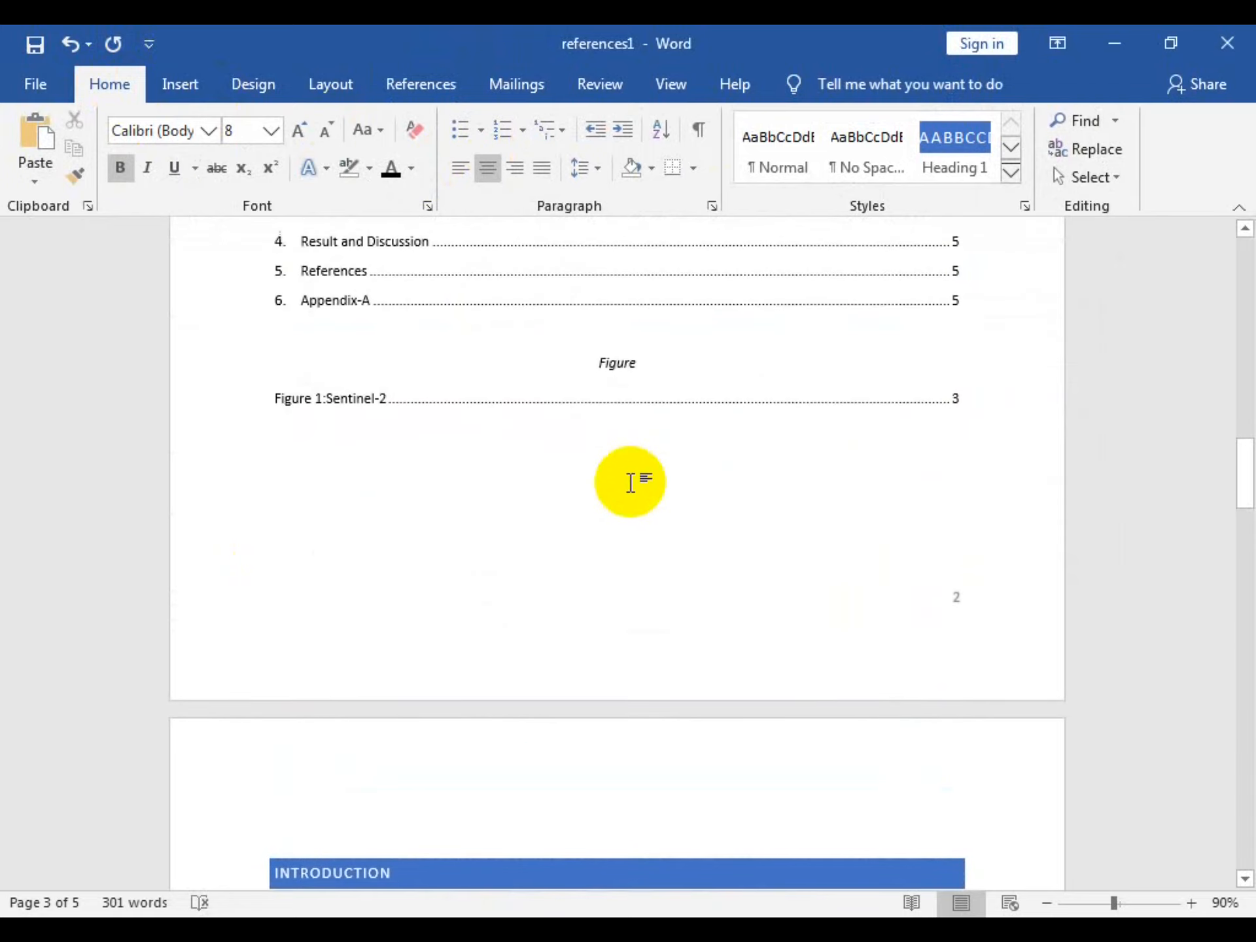
left_click(607, 466)
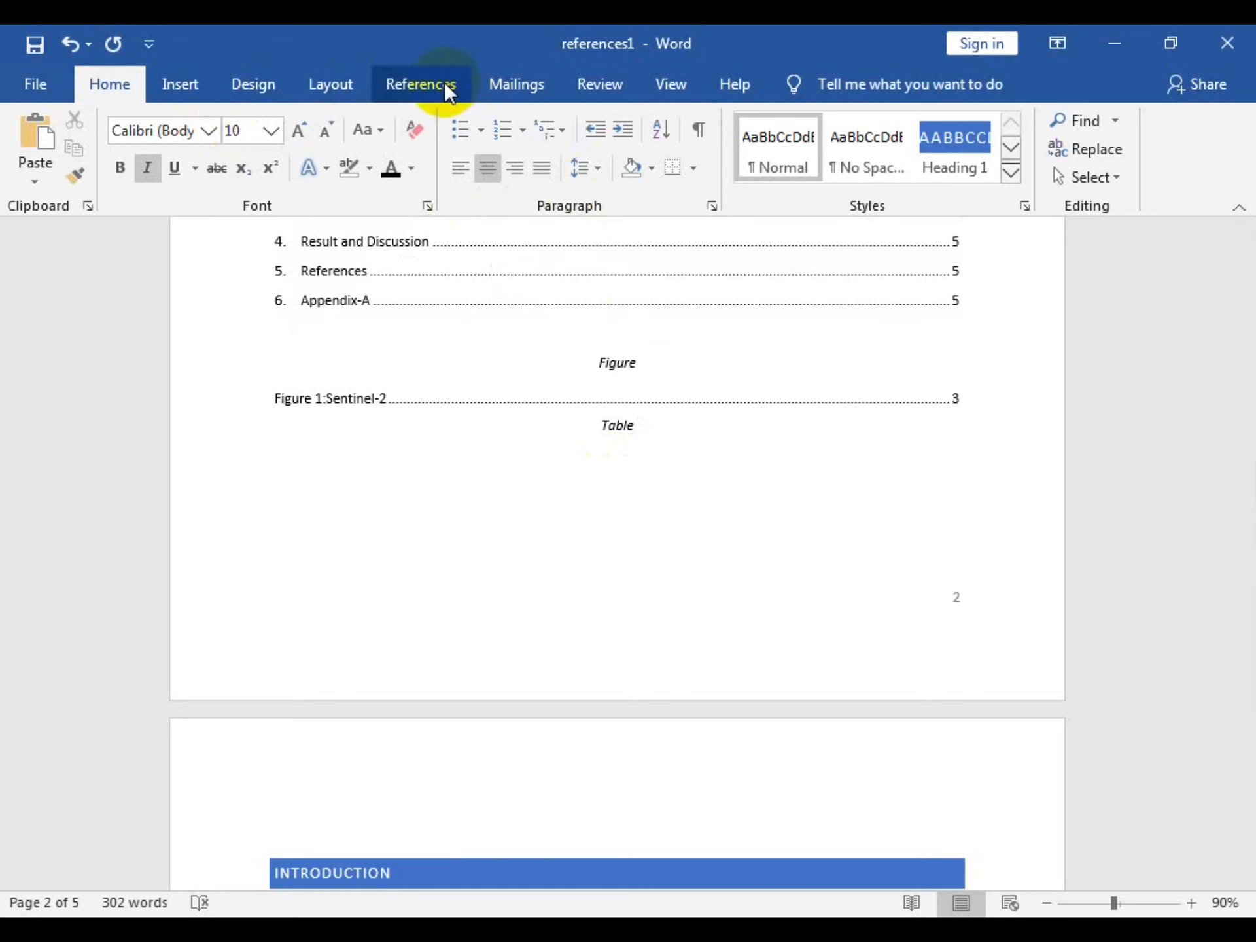
left_click(448, 92)
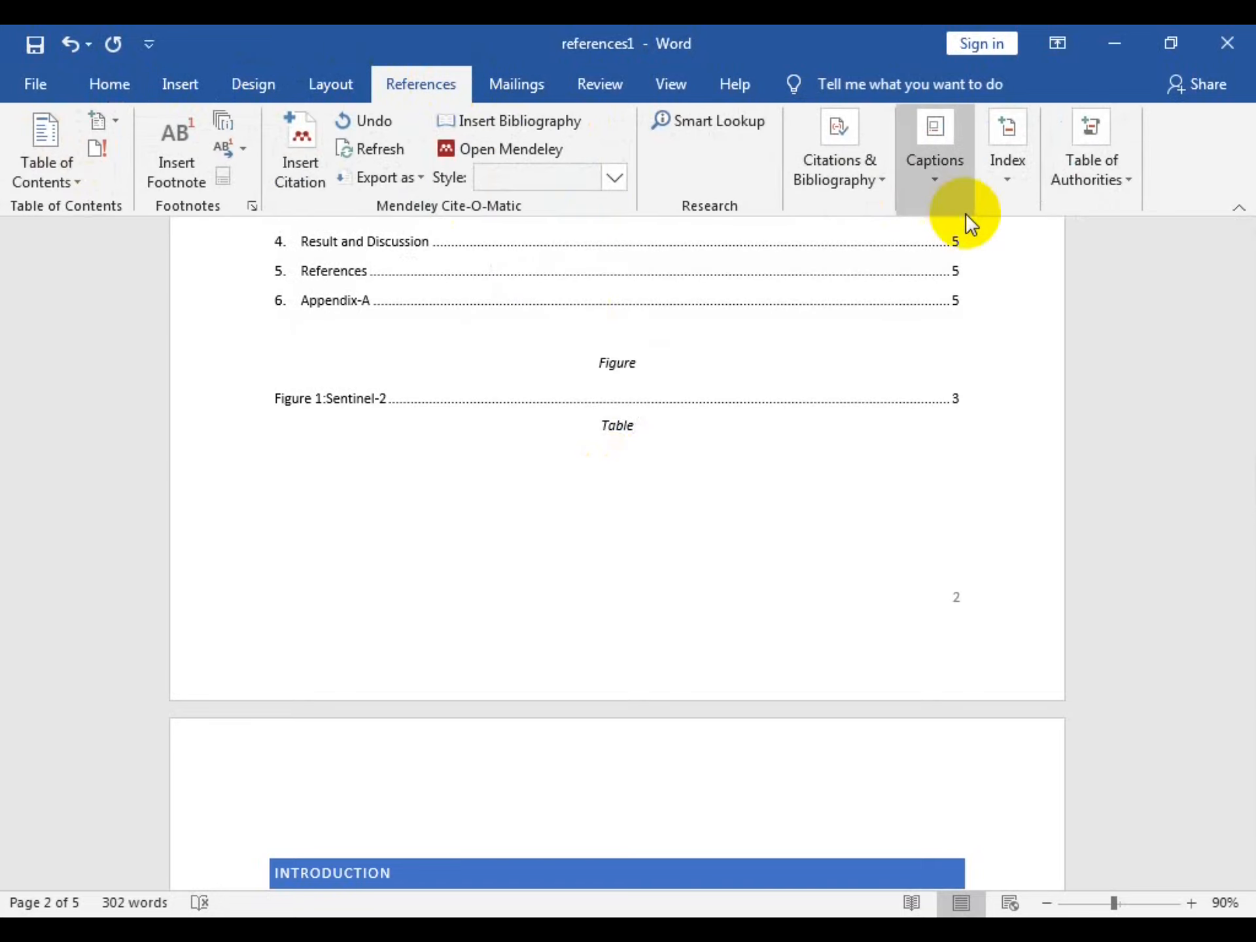
left_click(933, 197)
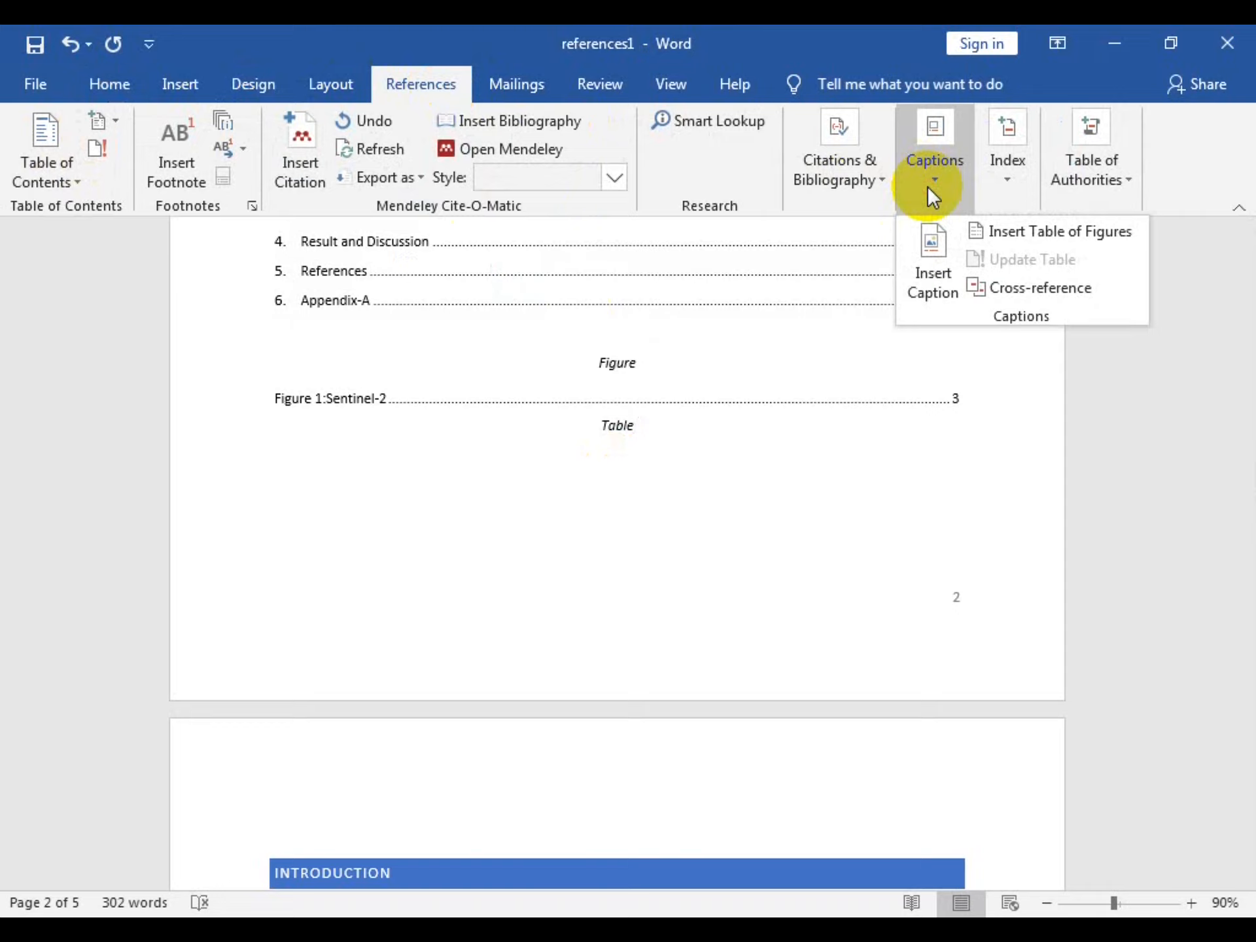
left_click(1026, 233)
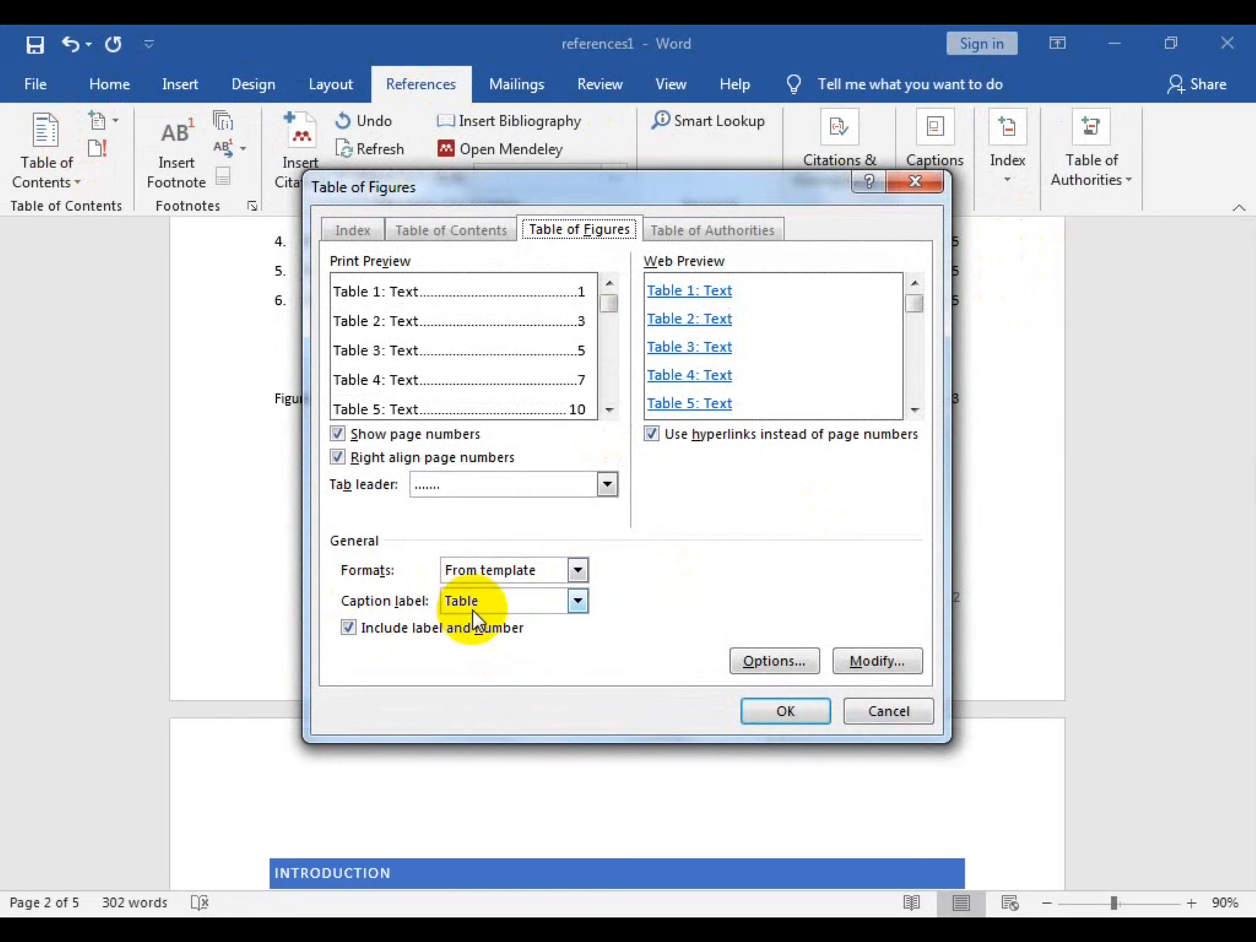
left_click(785, 712)
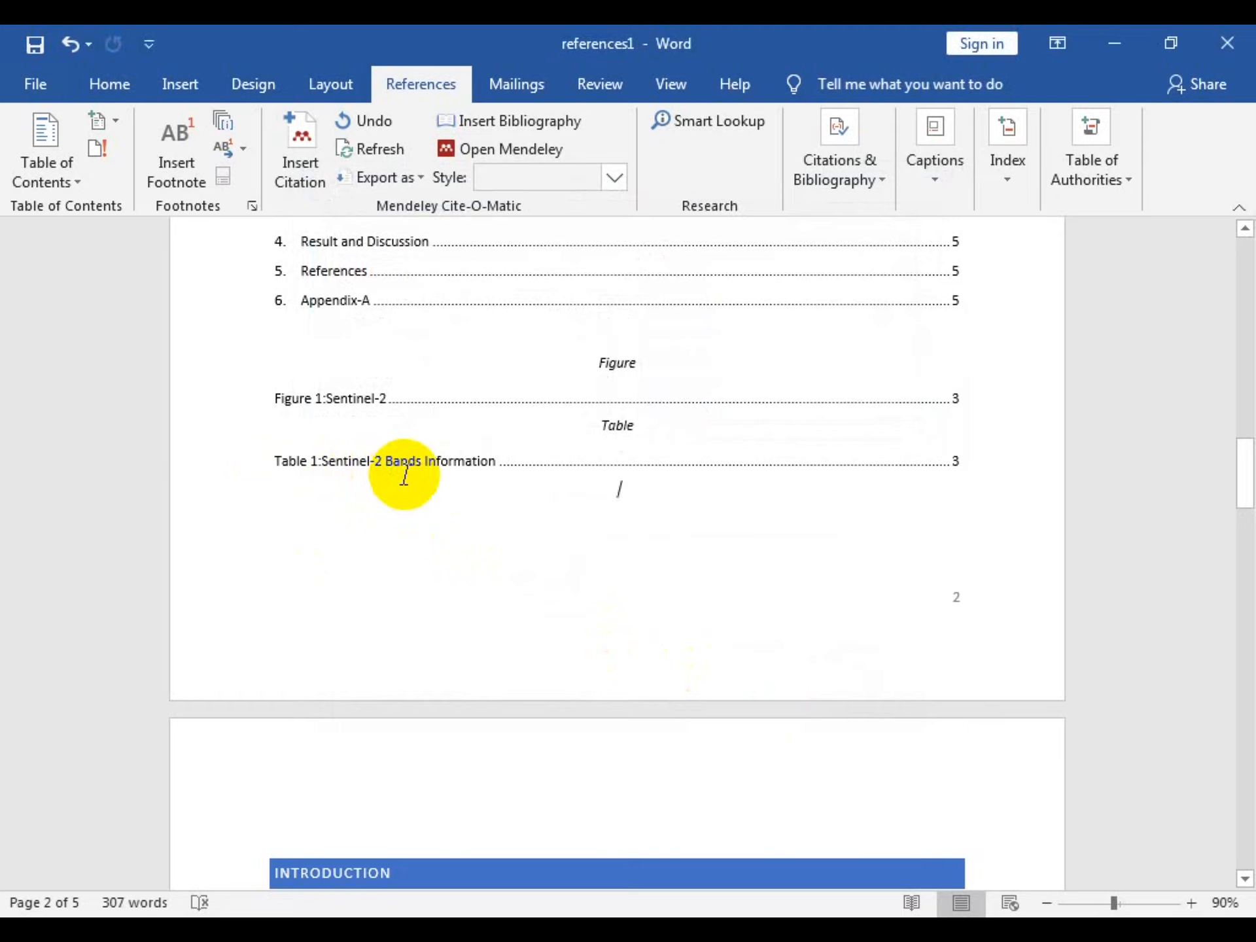
Insert blank lines above the INTRODUCTION heading on page 3 until the heading moves onto the following page
scroll(628, 518, "down", 2)
scroll(933, 374, "down", 3)
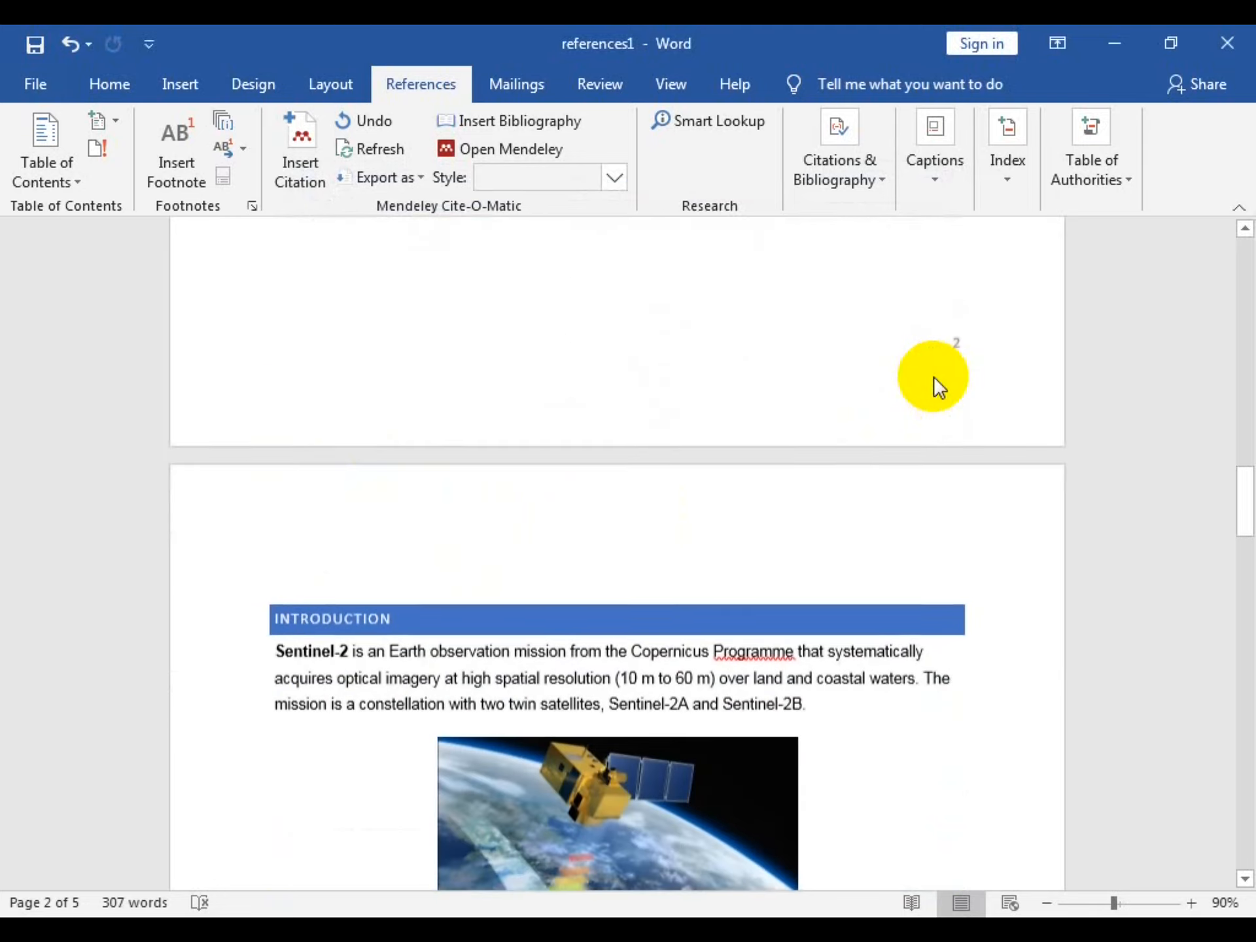
scroll(654, 523, "up", 3)
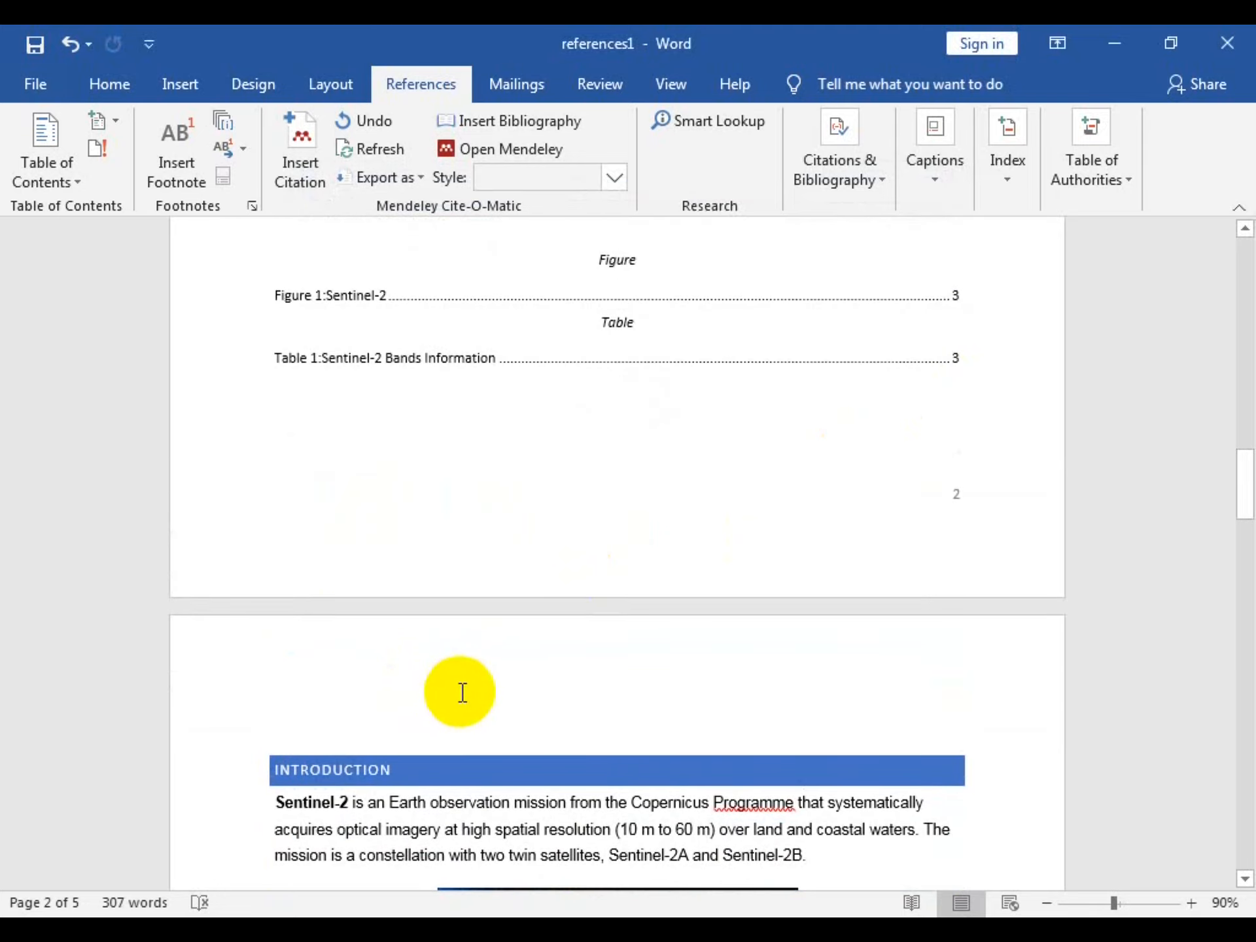
scroll(462, 694, "up", 4)
scroll(432, 710, "down", 5)
left_click(372, 656)
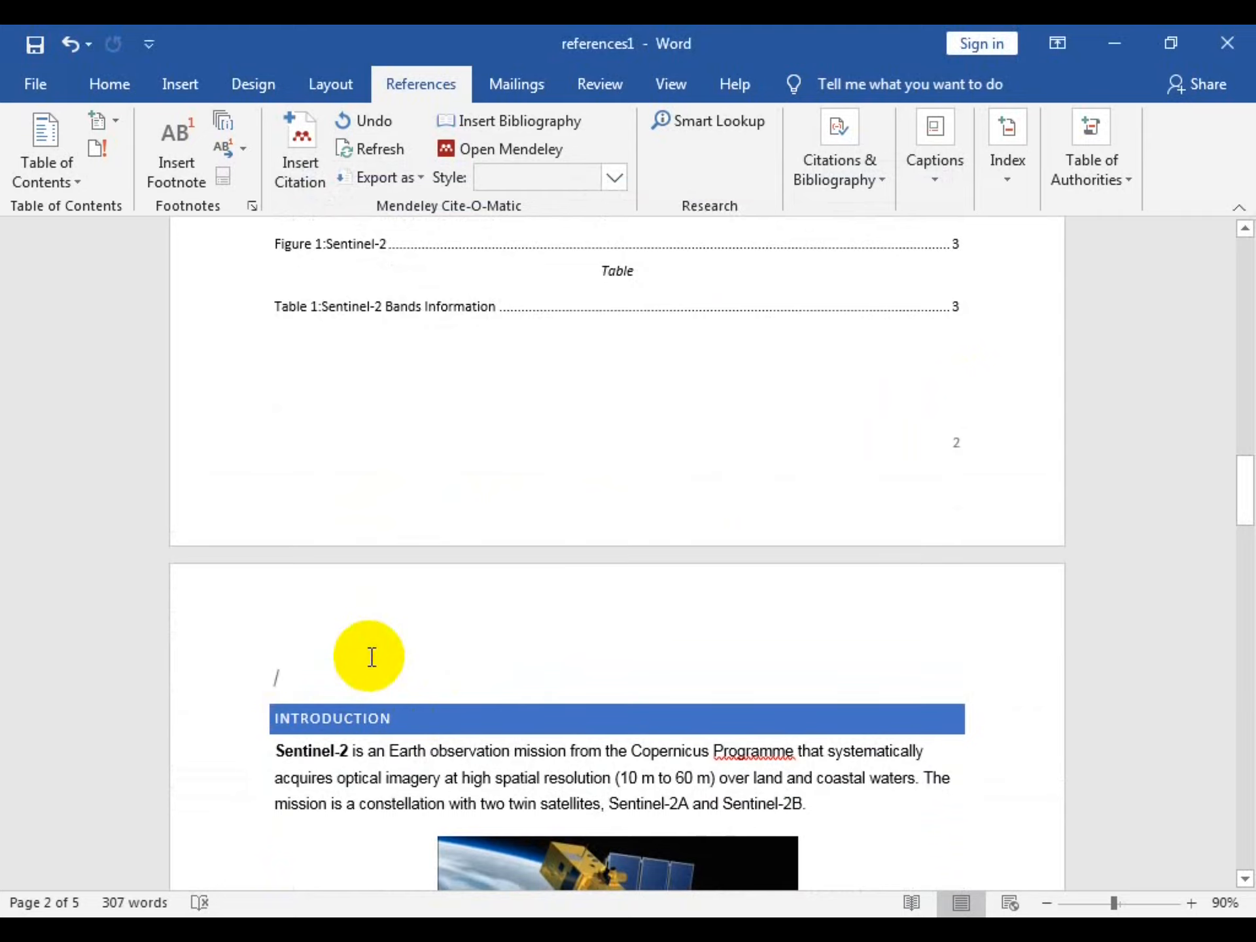
scroll(372, 656, "down", 3)
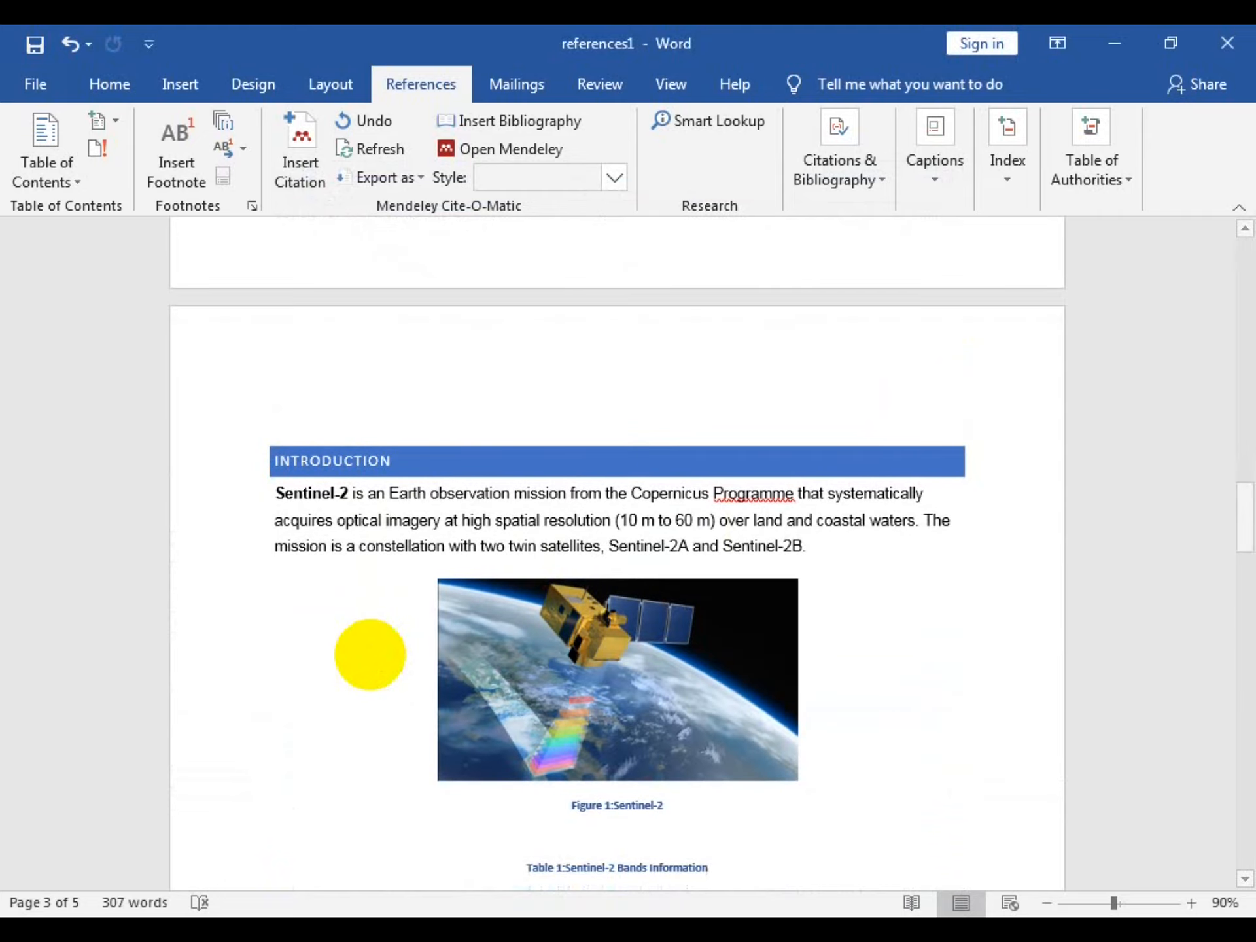
key("Return")
key("Return")
key("Return")
key("Return")
key("Return")
key("Return")
key("Return")
key("Return")
key("Return")
key("Return")
key("Return")
key("Return")
key("Return")
key("Return")
key("Return")
key("Return")
key("Return")
key("Return")
key("Return")
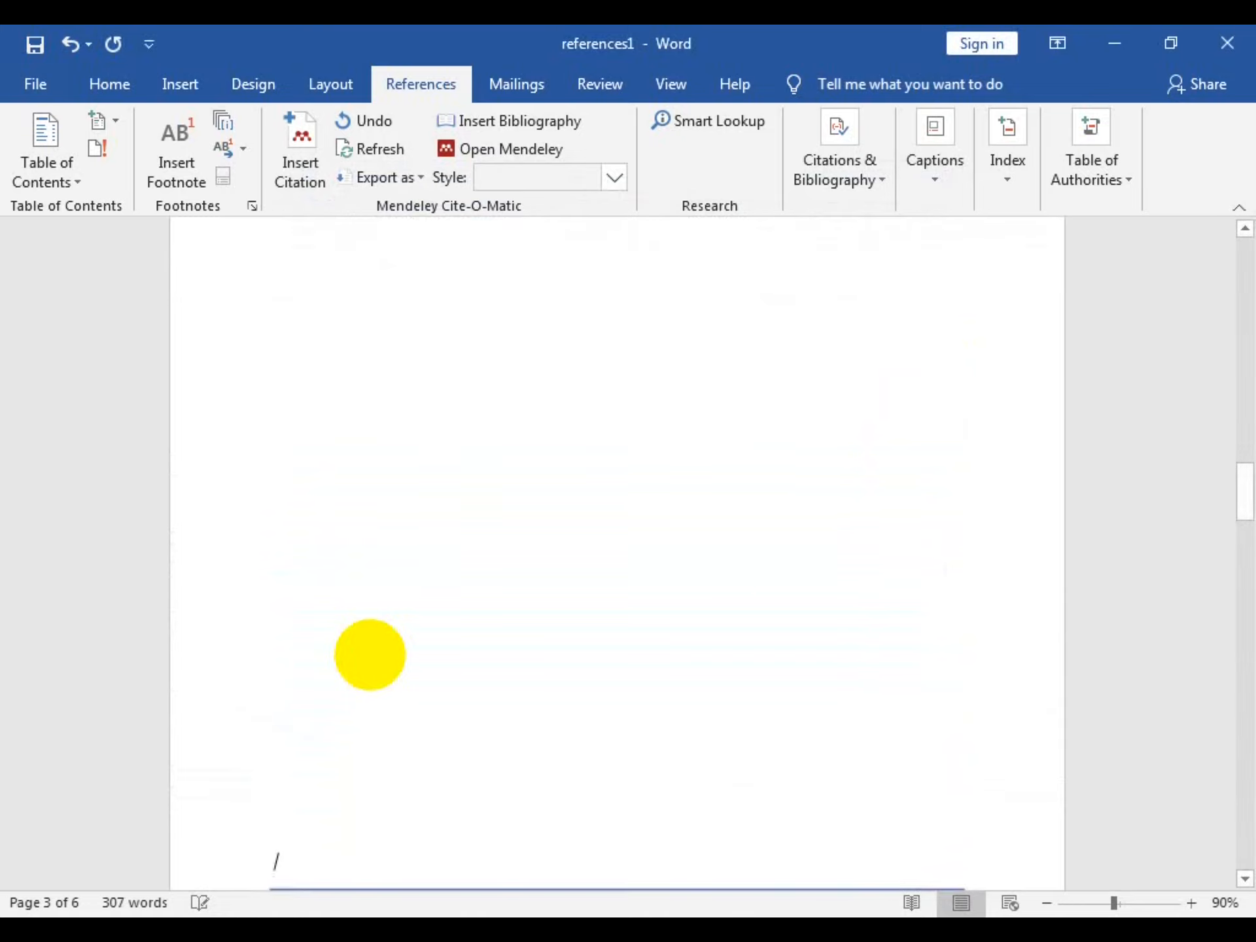
scroll(416, 647, "down", 5)
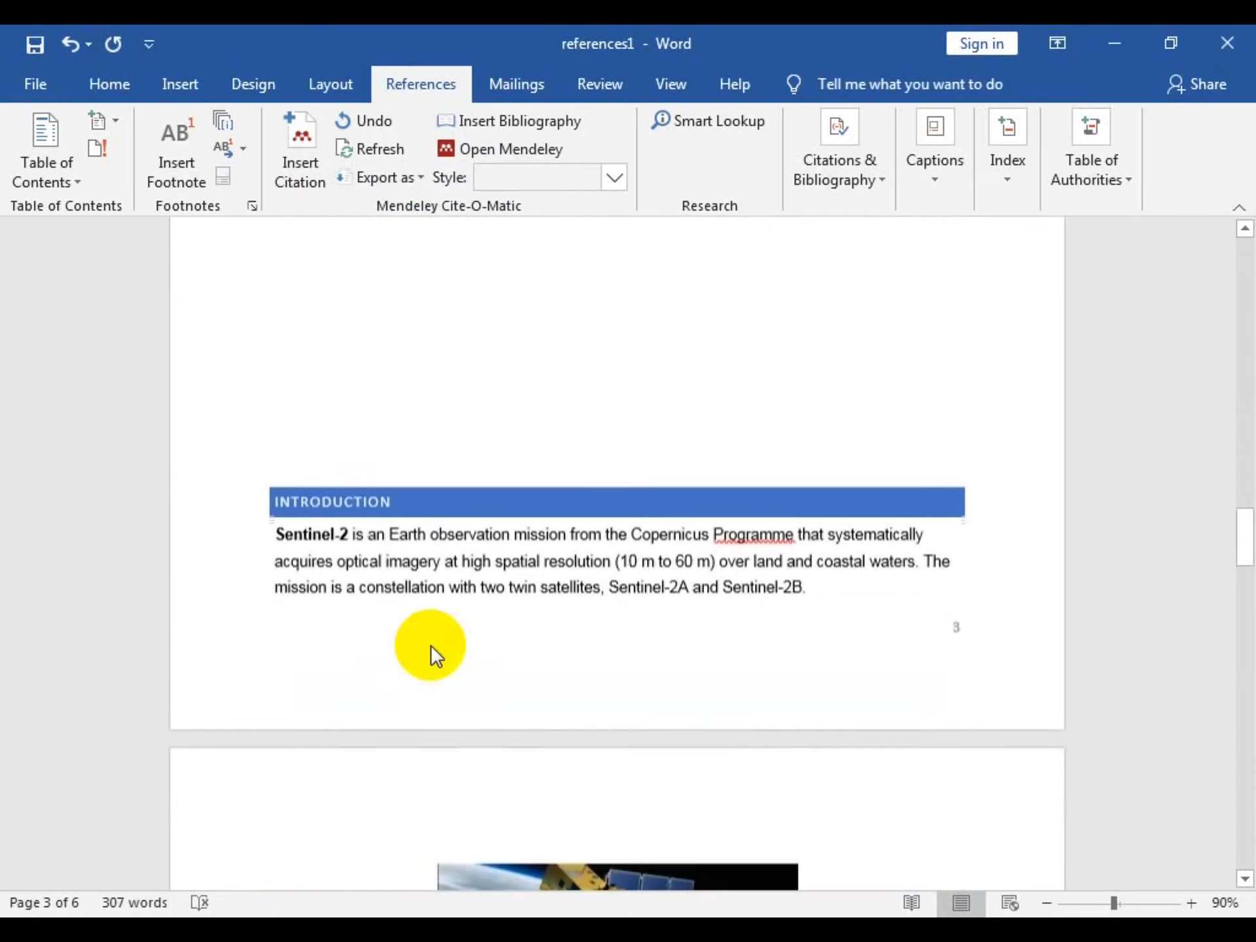
key("Return")
key("Return")
key("Return")
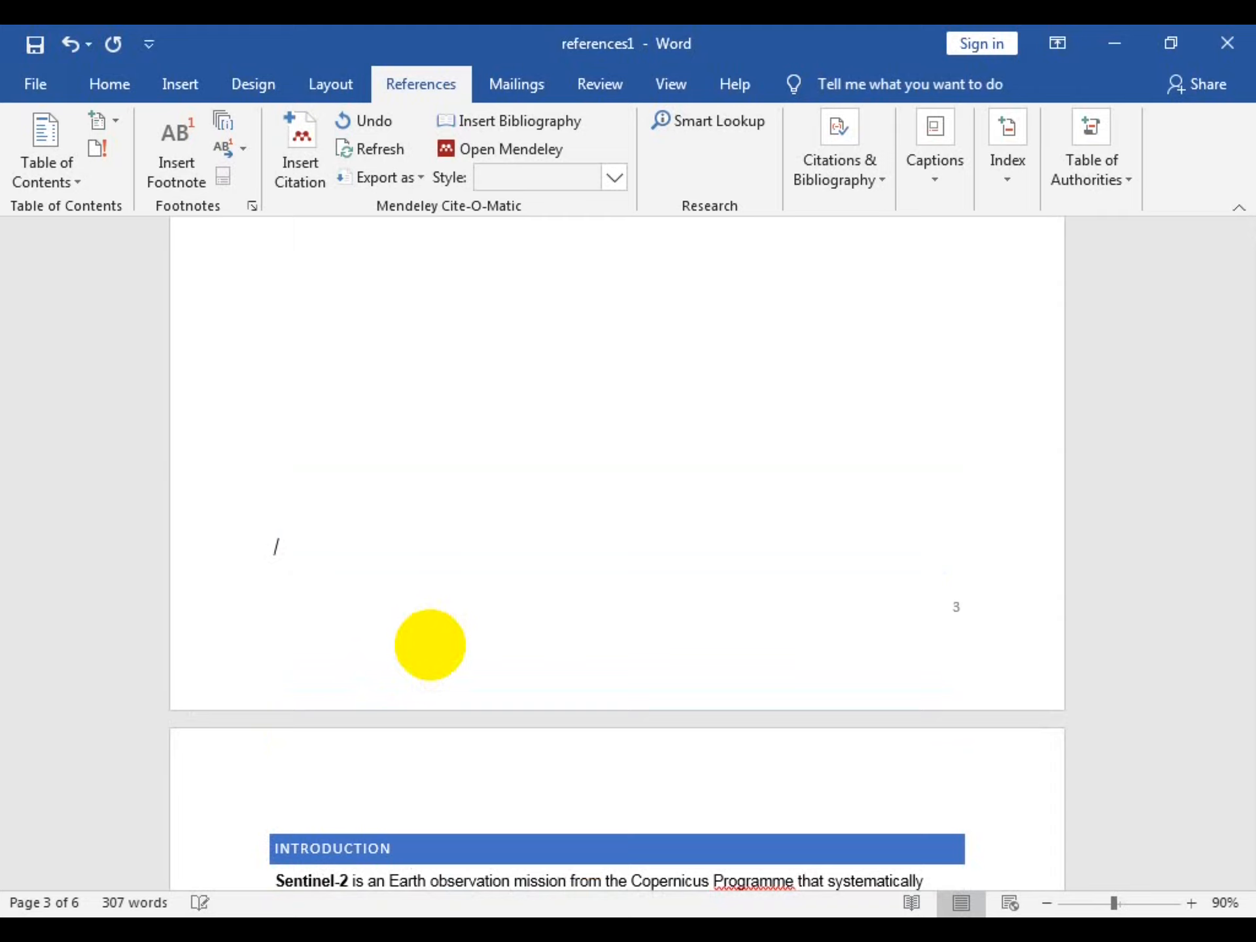
Examine the shifted picture and bands table, and compare their new pages with the page numbers in the lists and table of contents
scroll(636, 597, "down", 12)
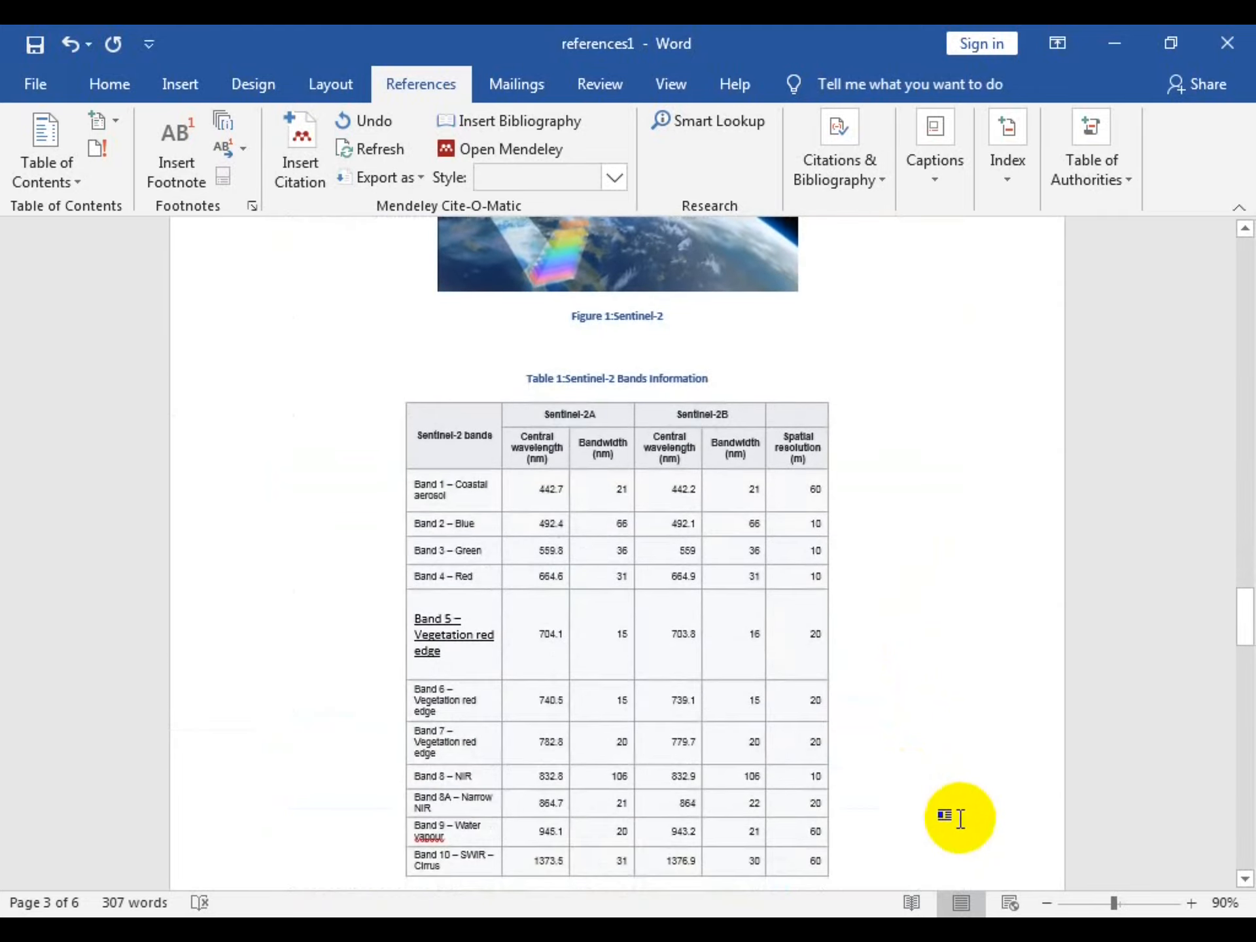
scroll(961, 817, "down", 3)
scroll(959, 664, "up", 10)
scroll(850, 497, "up", 20)
scroll(519, 760, "up", 3)
left_click(561, 611)
scroll(560, 611, "up", 3)
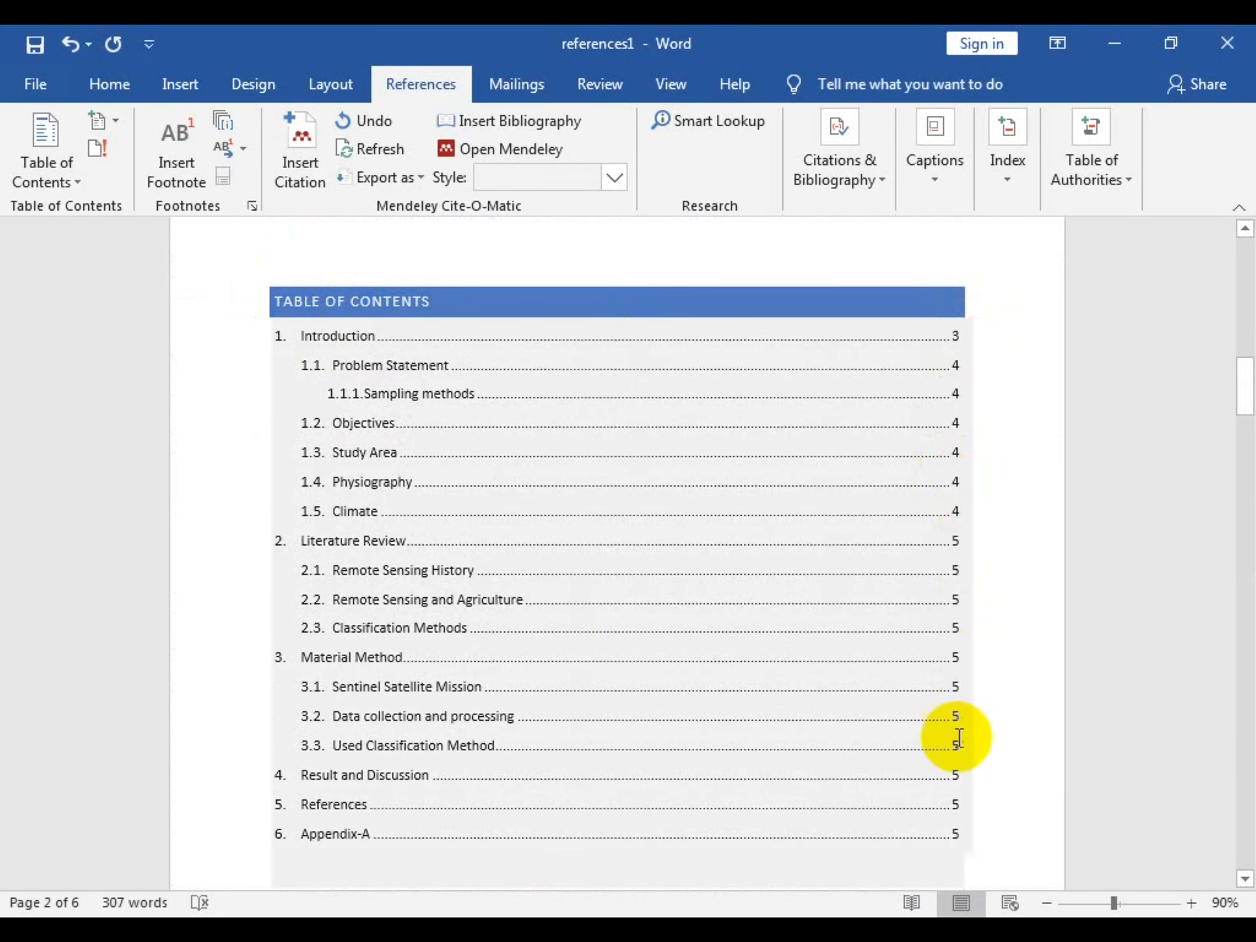
Update the table of contents on page 2 using the option that refreshes page numbers only
left_click(299, 291)
left_click(371, 268)
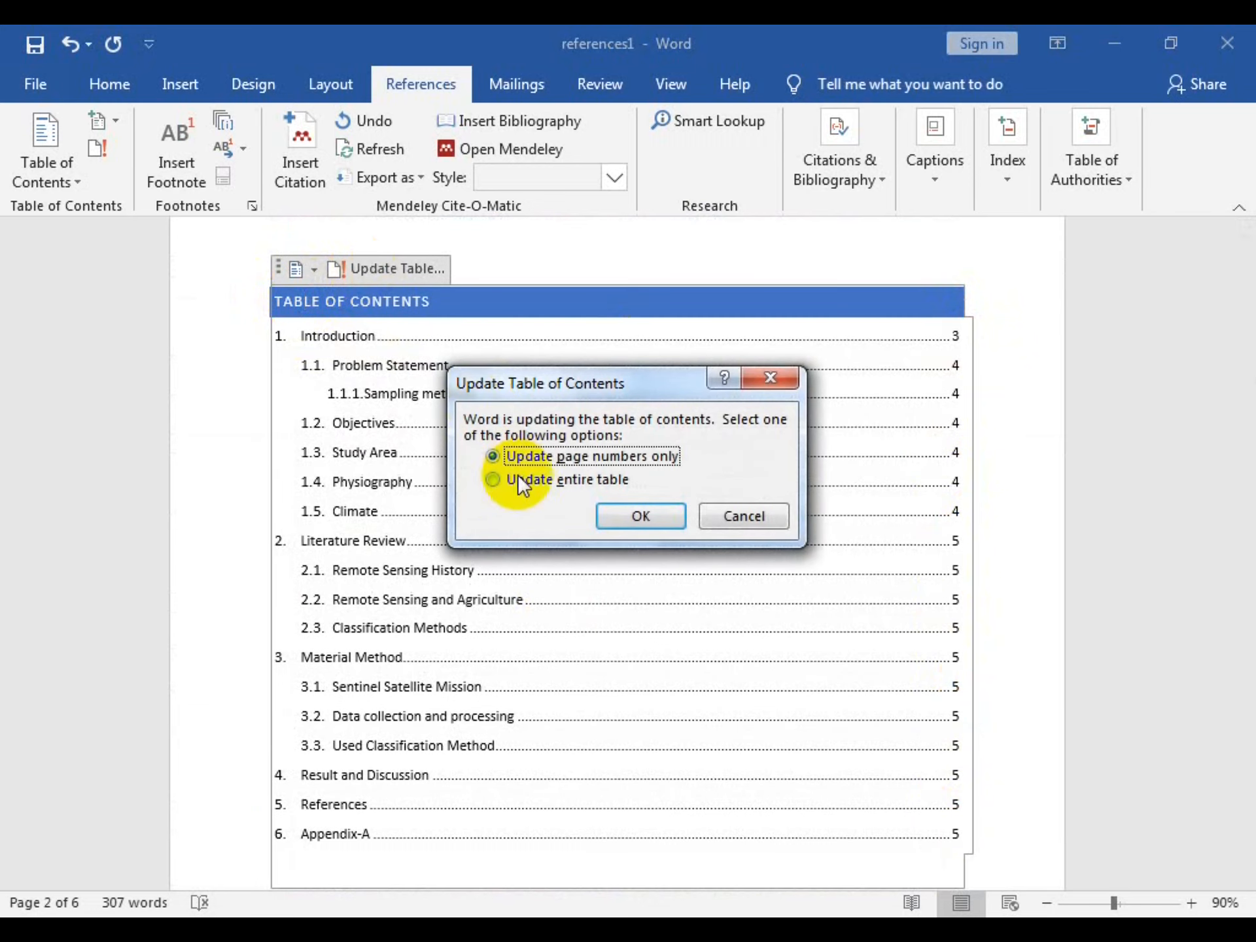
left_click(641, 517)
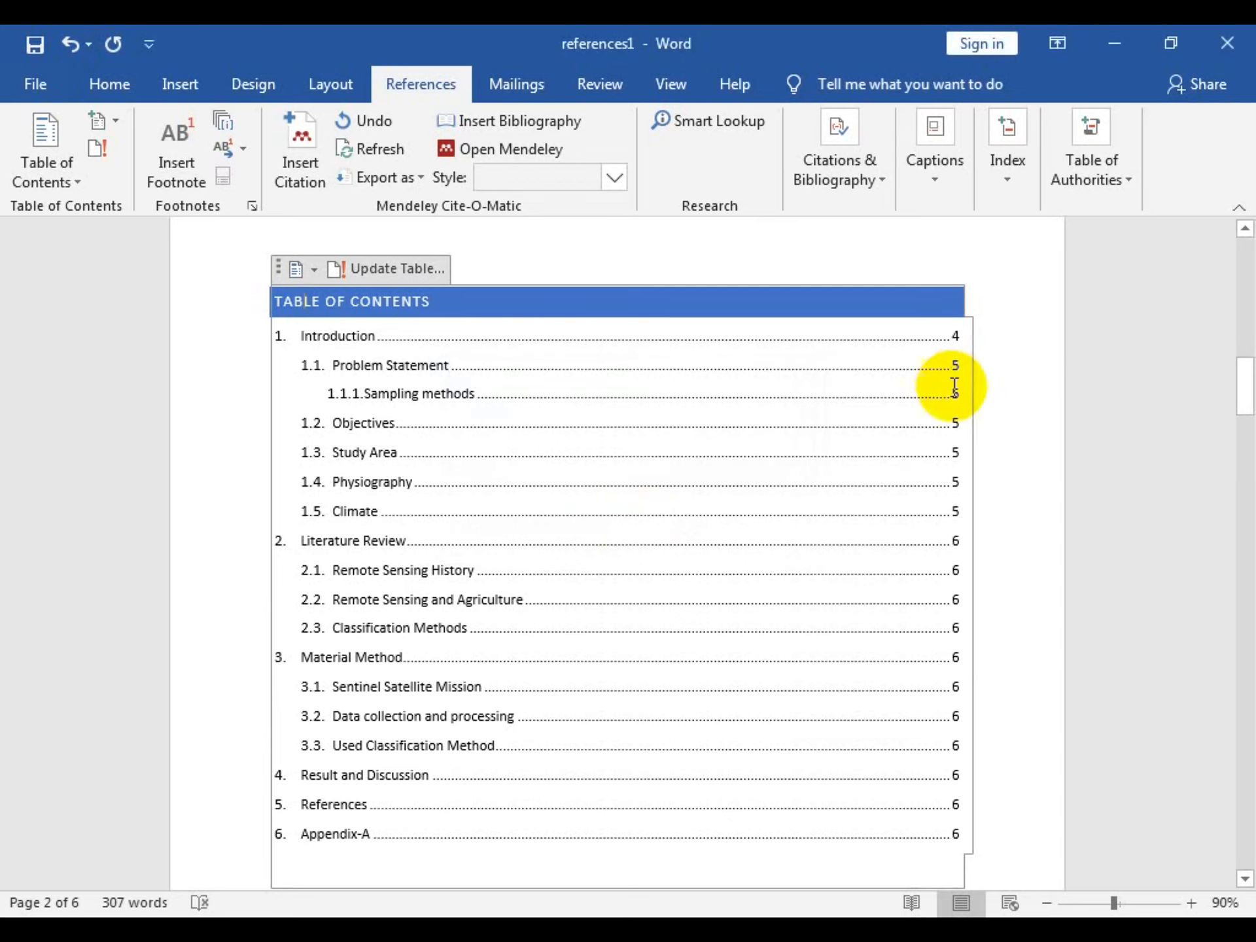
Update the list of figures below the table of contents, refreshing page numbers only
scroll(948, 710, "down", 5)
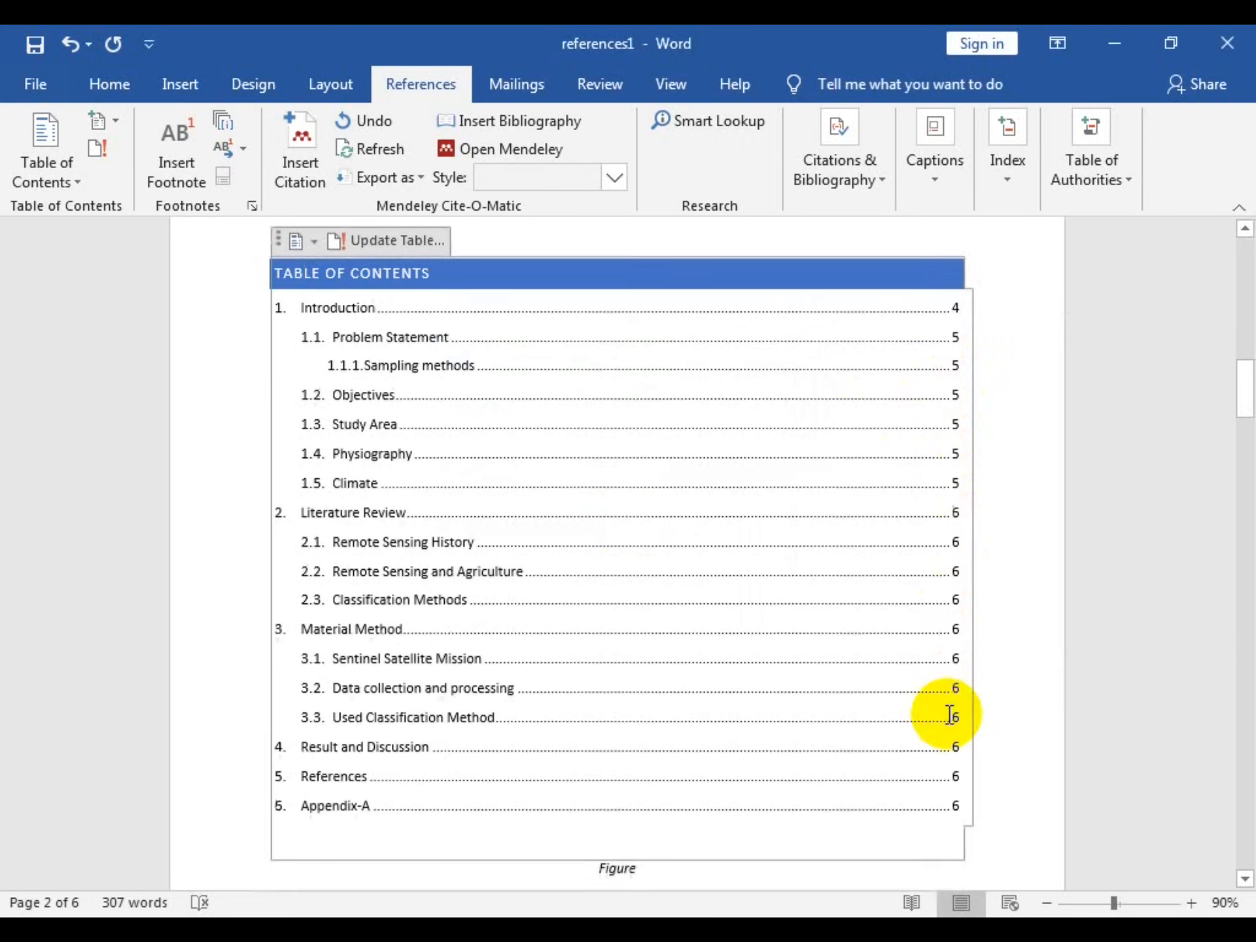
left_click(954, 624)
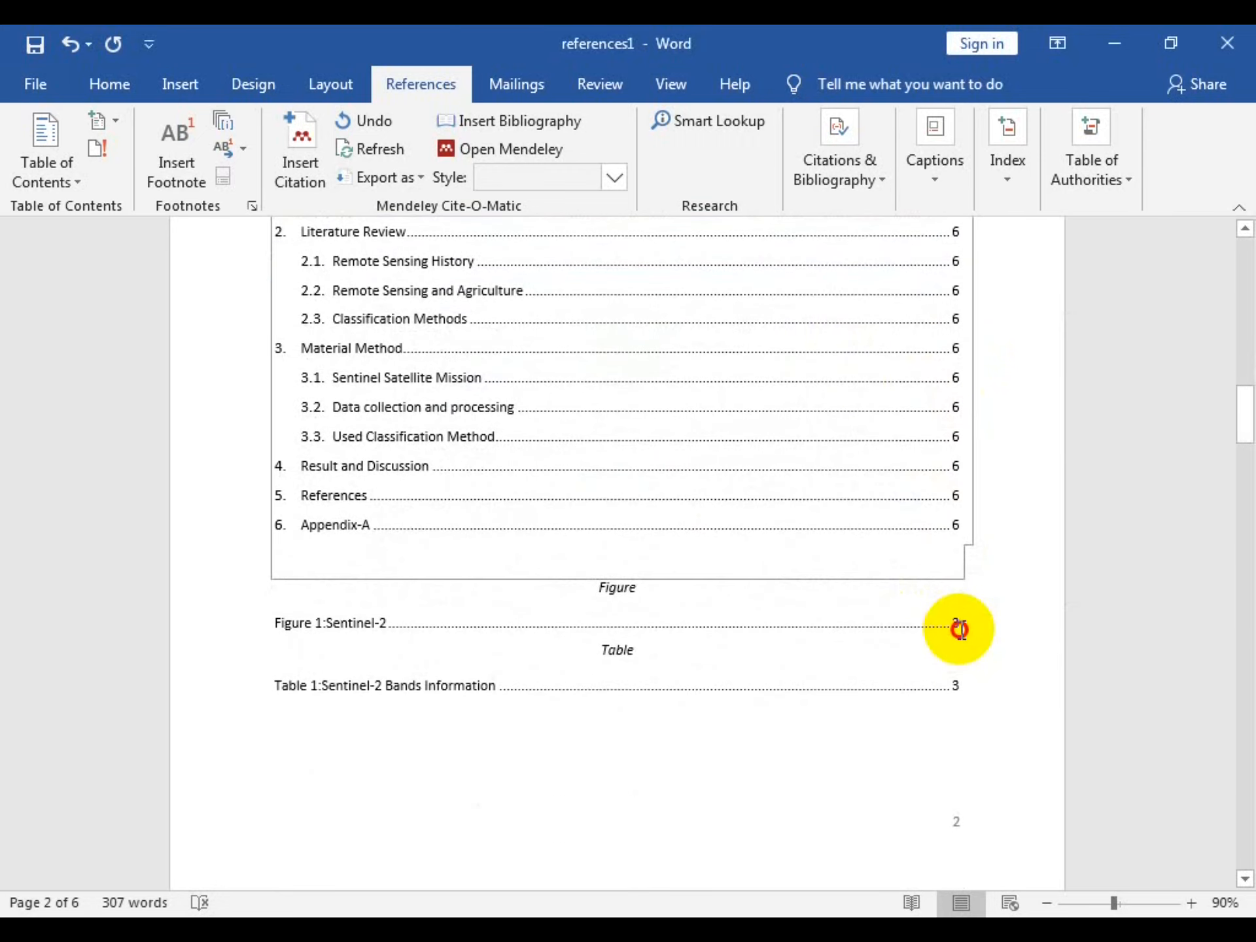
left_click(1000, 664)
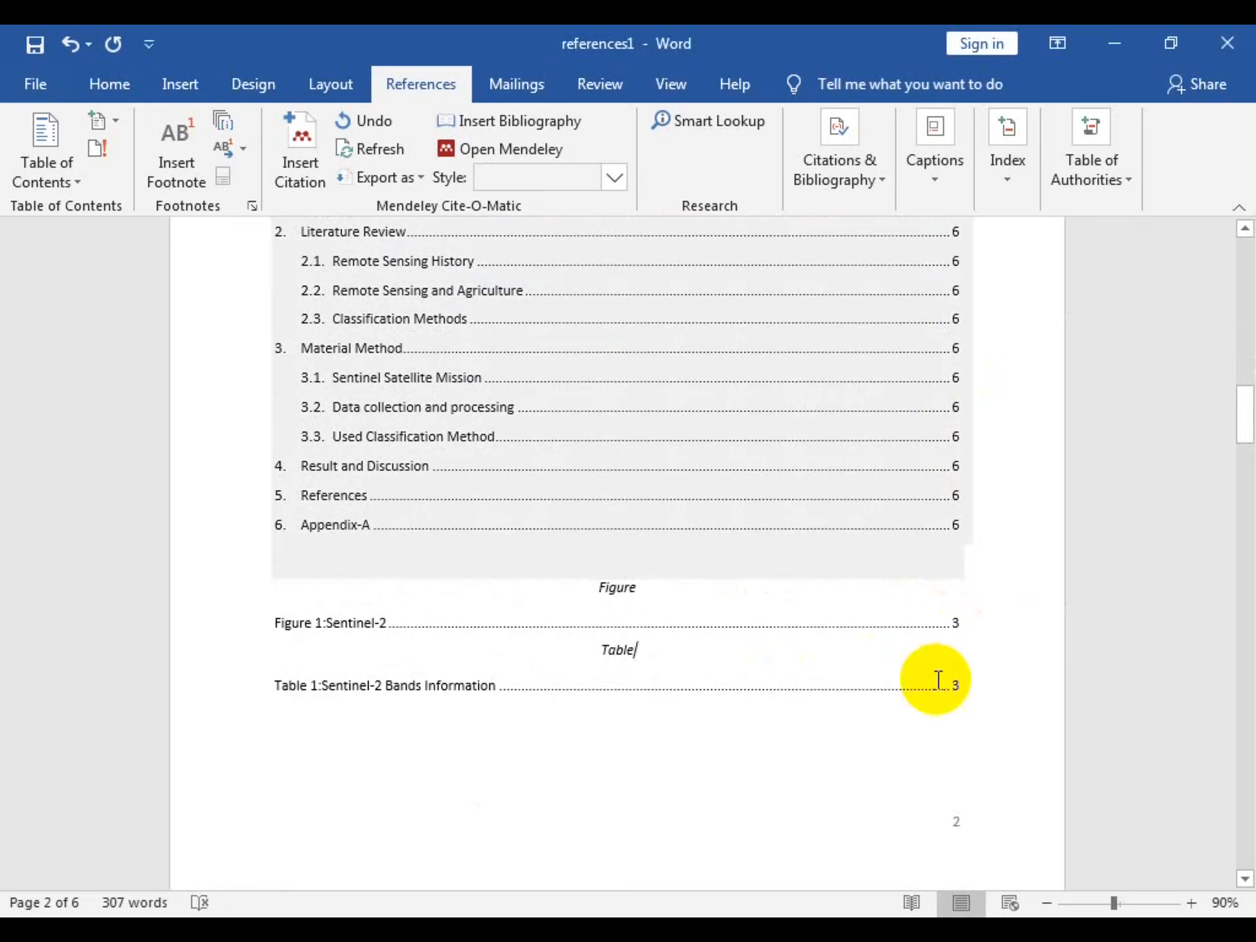
left_click(602, 629)
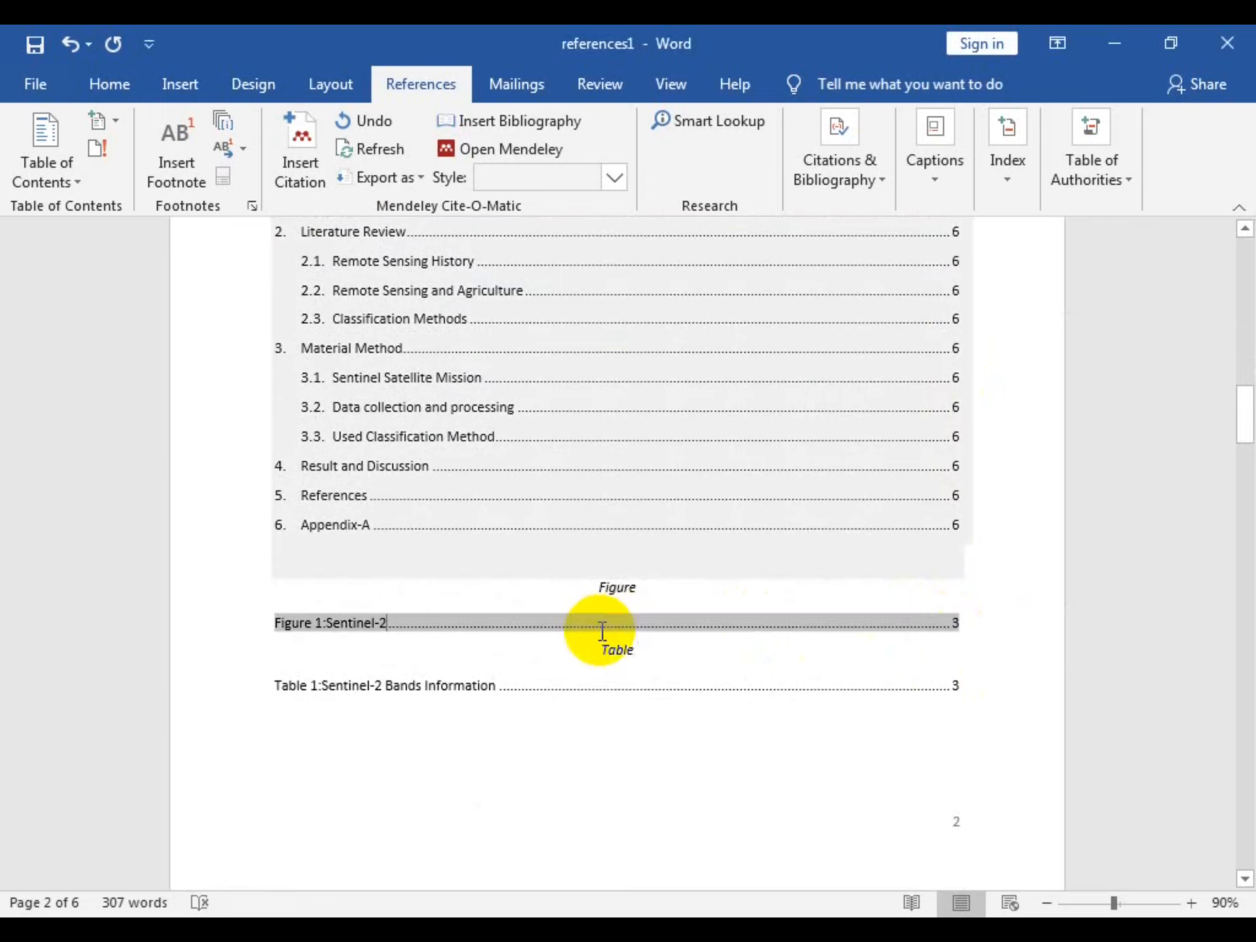
left_click(948, 182)
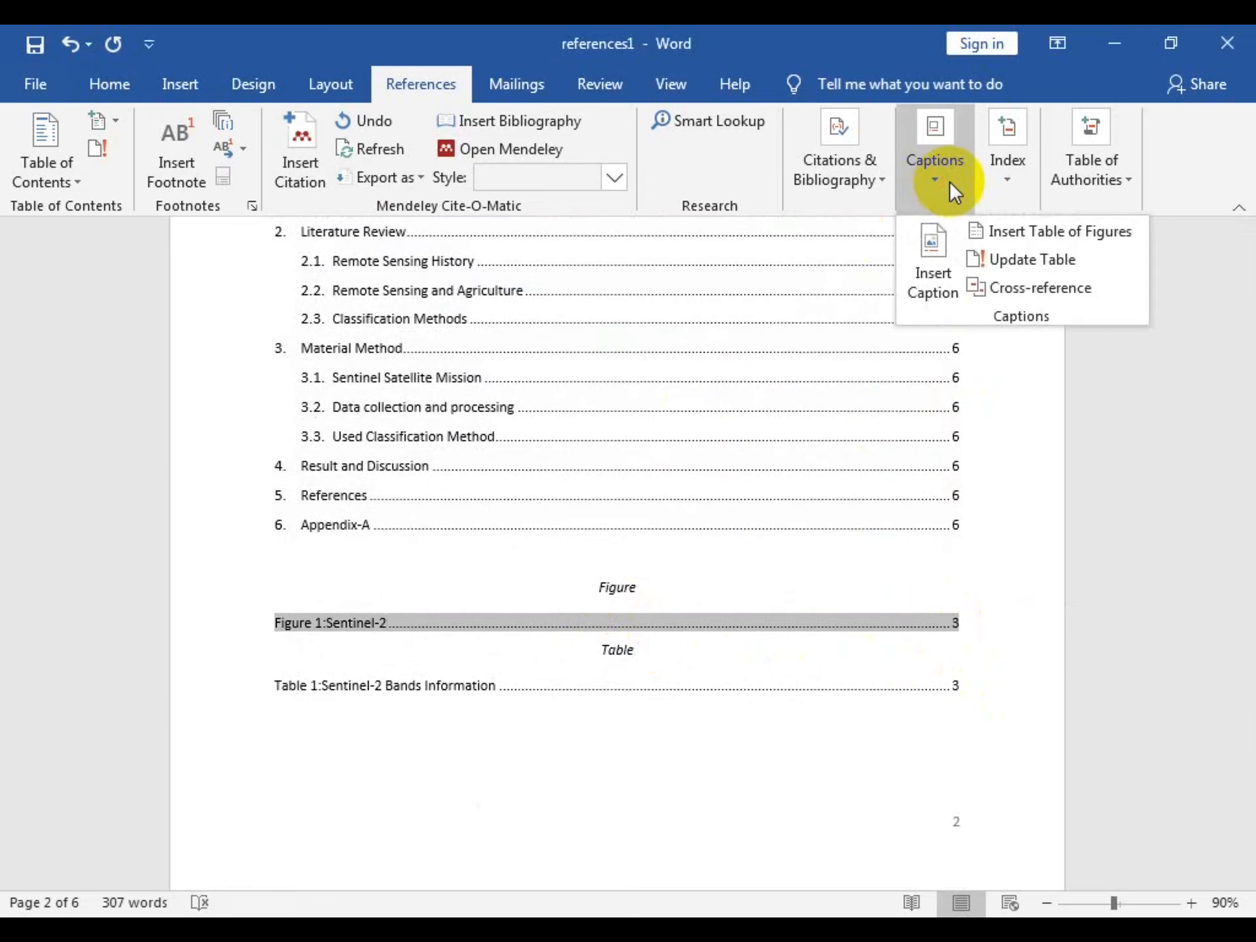
left_click(1019, 263)
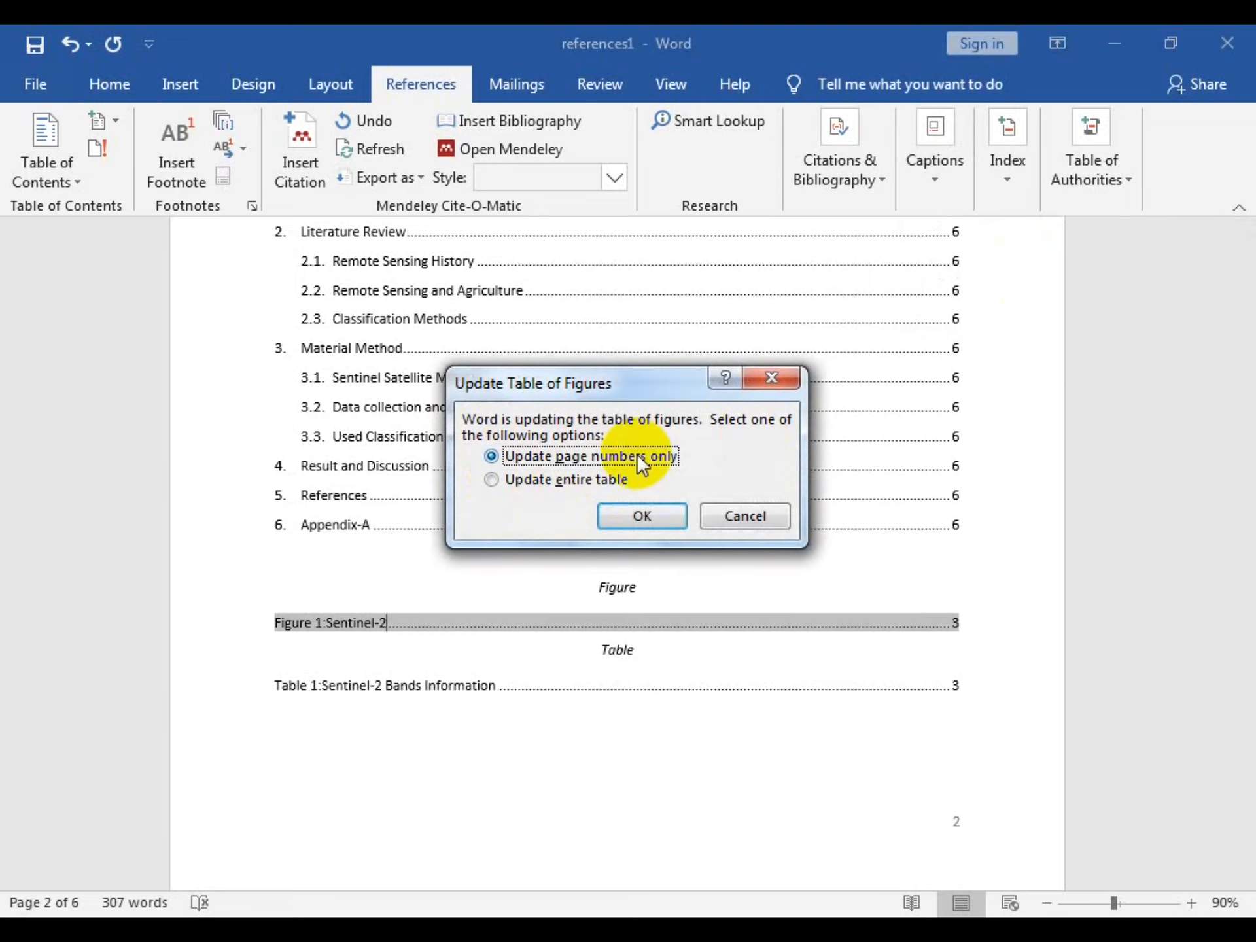
left_click(637, 518)
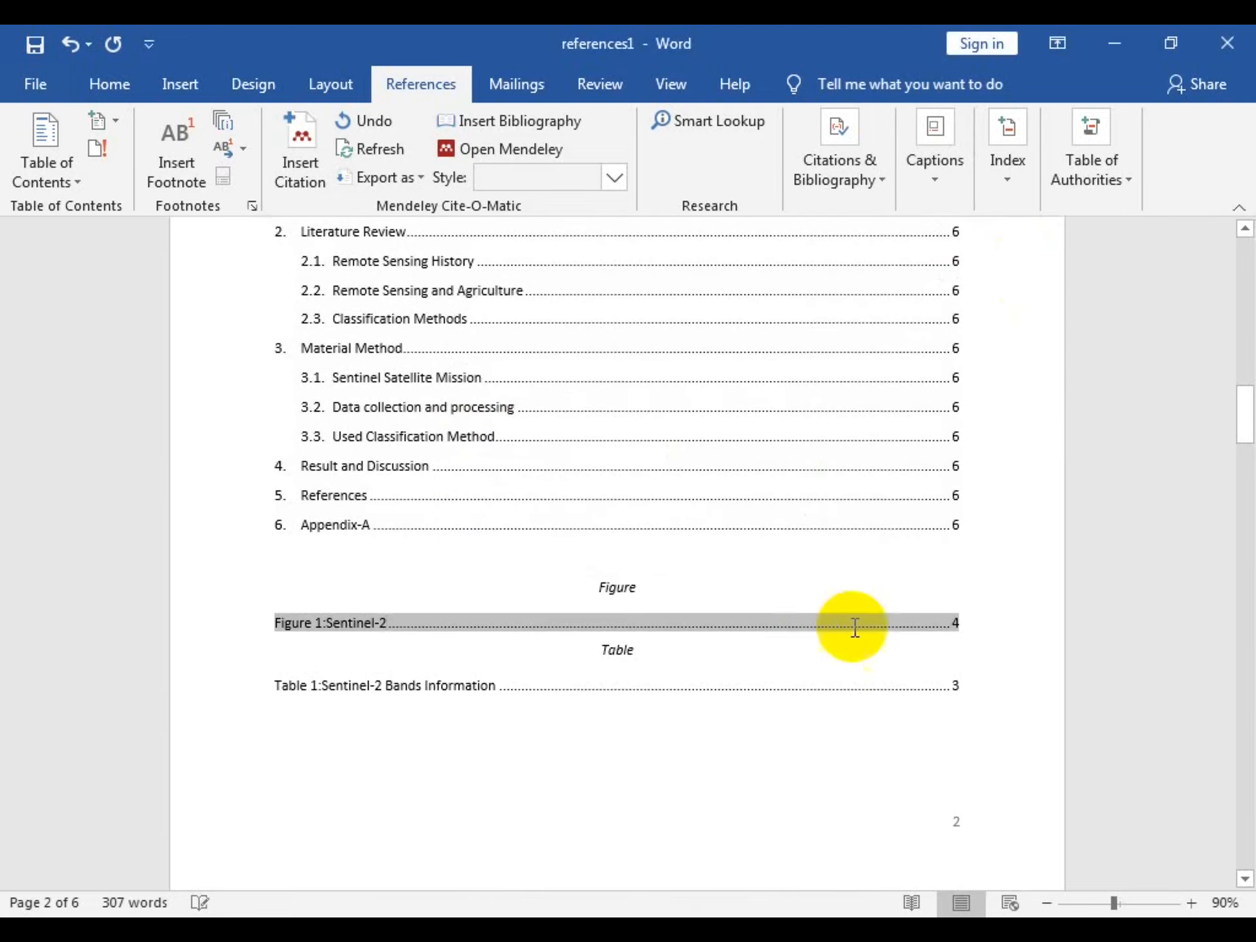
Check which page the captioned bands table is on, and update the list of tables with page numbers only
scroll(968, 654, "down", 10)
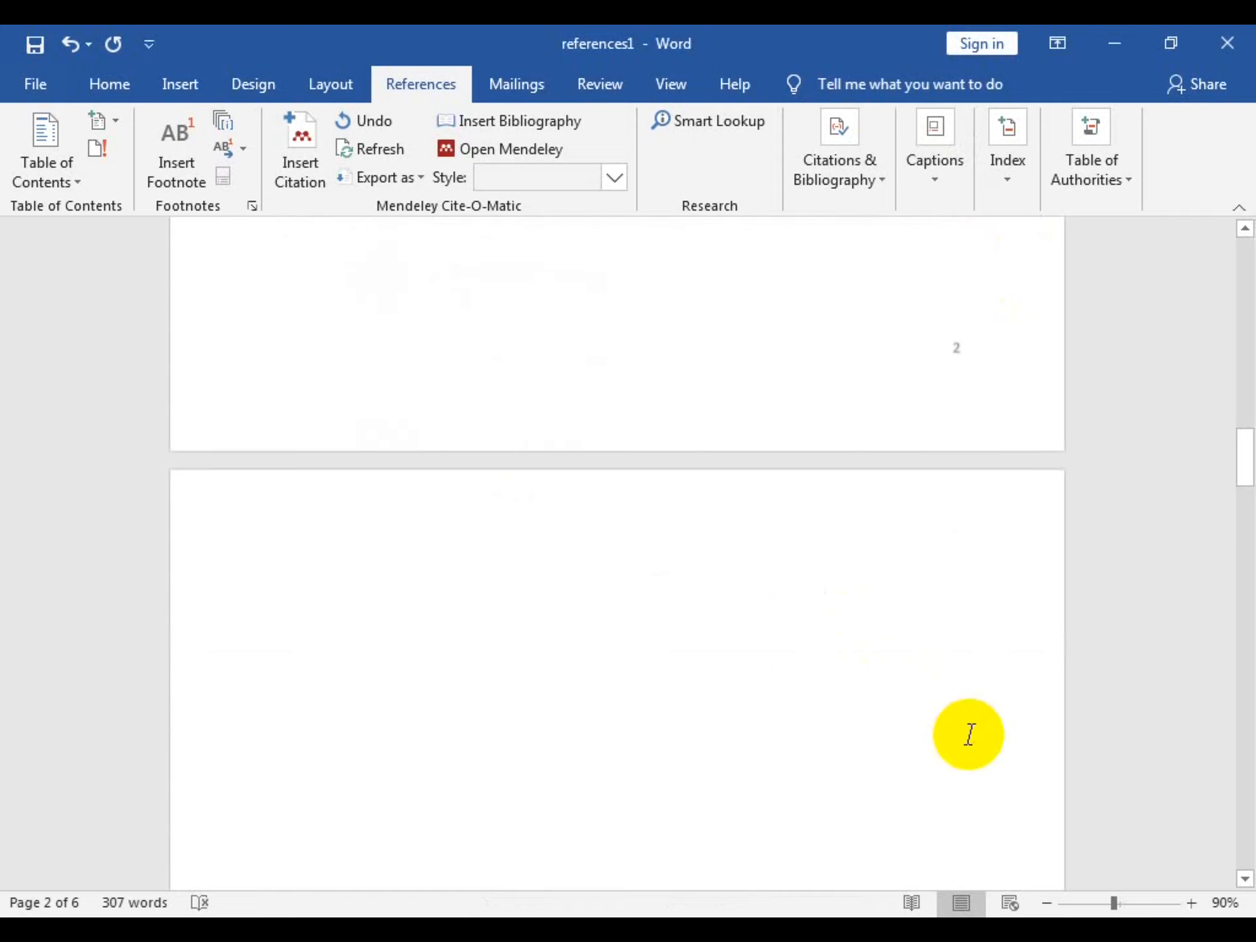
scroll(986, 836, "down", 10)
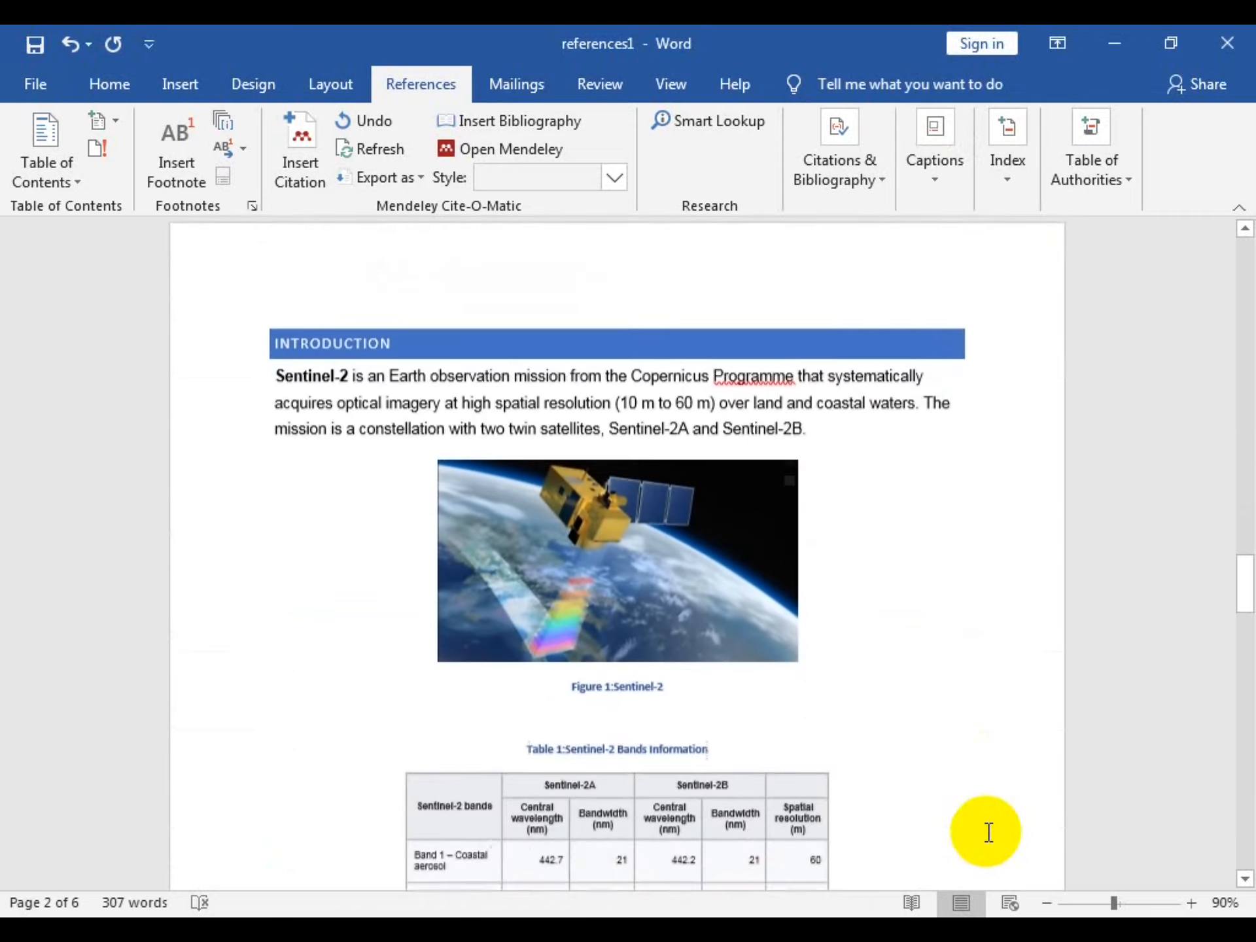
scroll(973, 757, "down", 5)
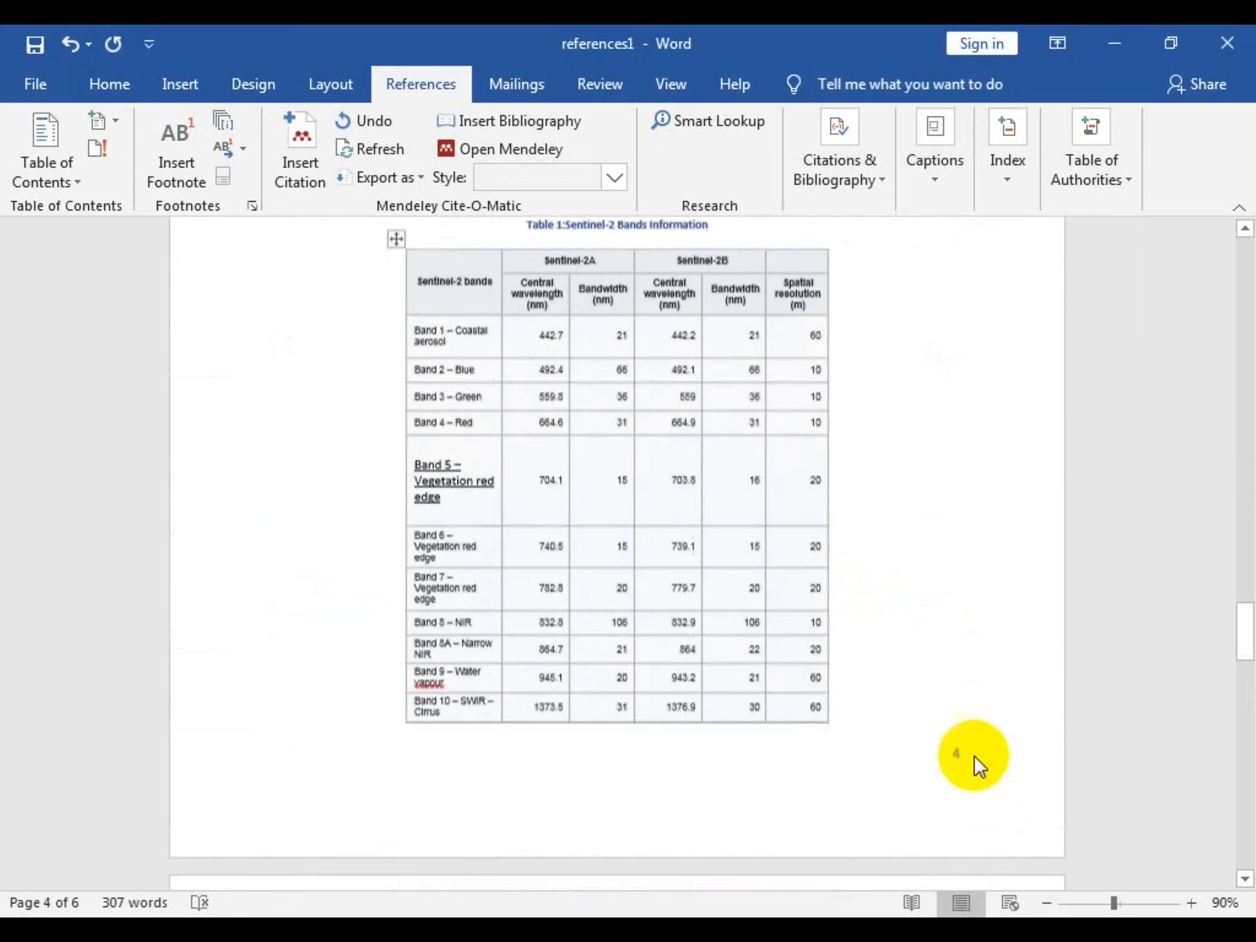
scroll(890, 577, "up", 15)
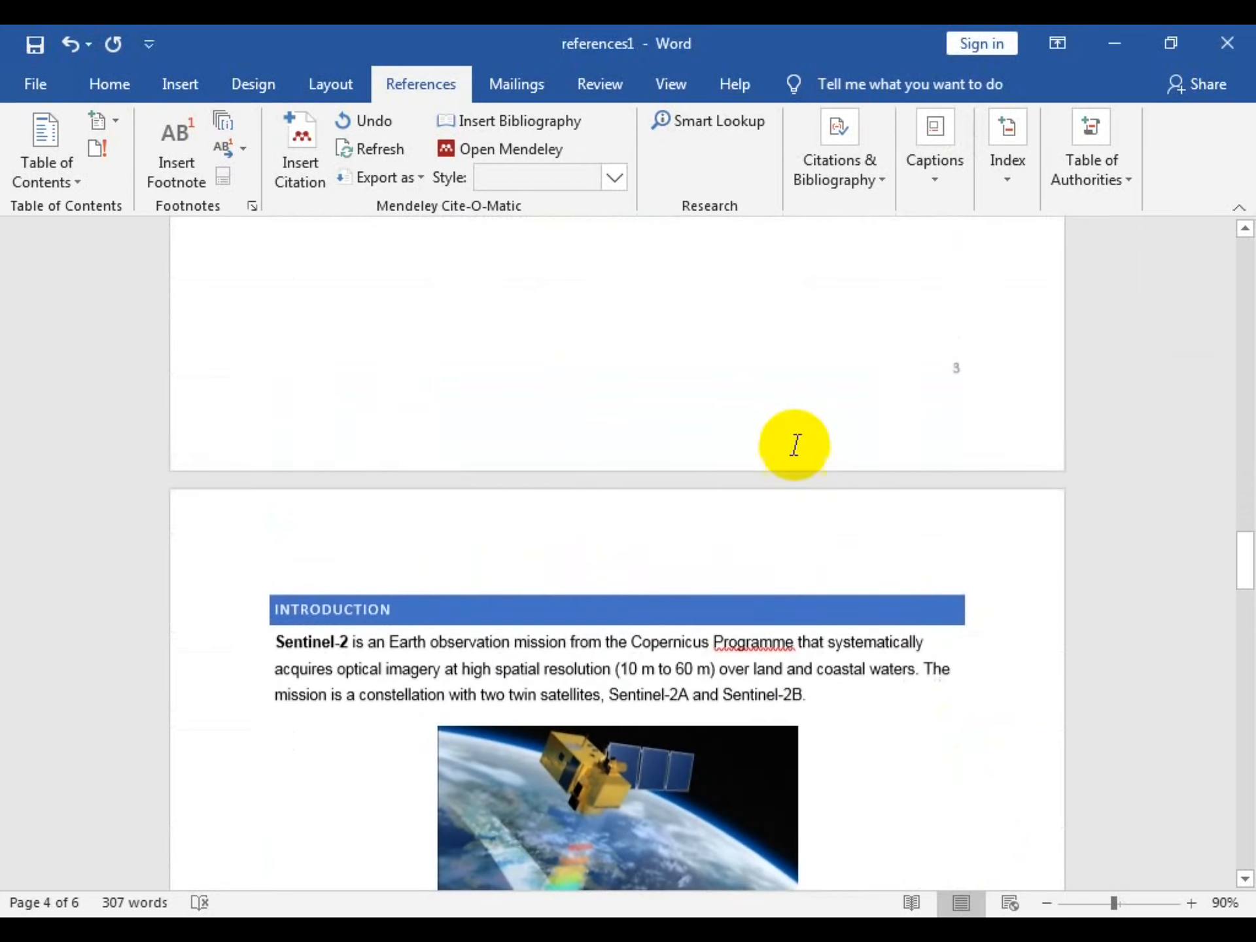
scroll(793, 431, "up", 6)
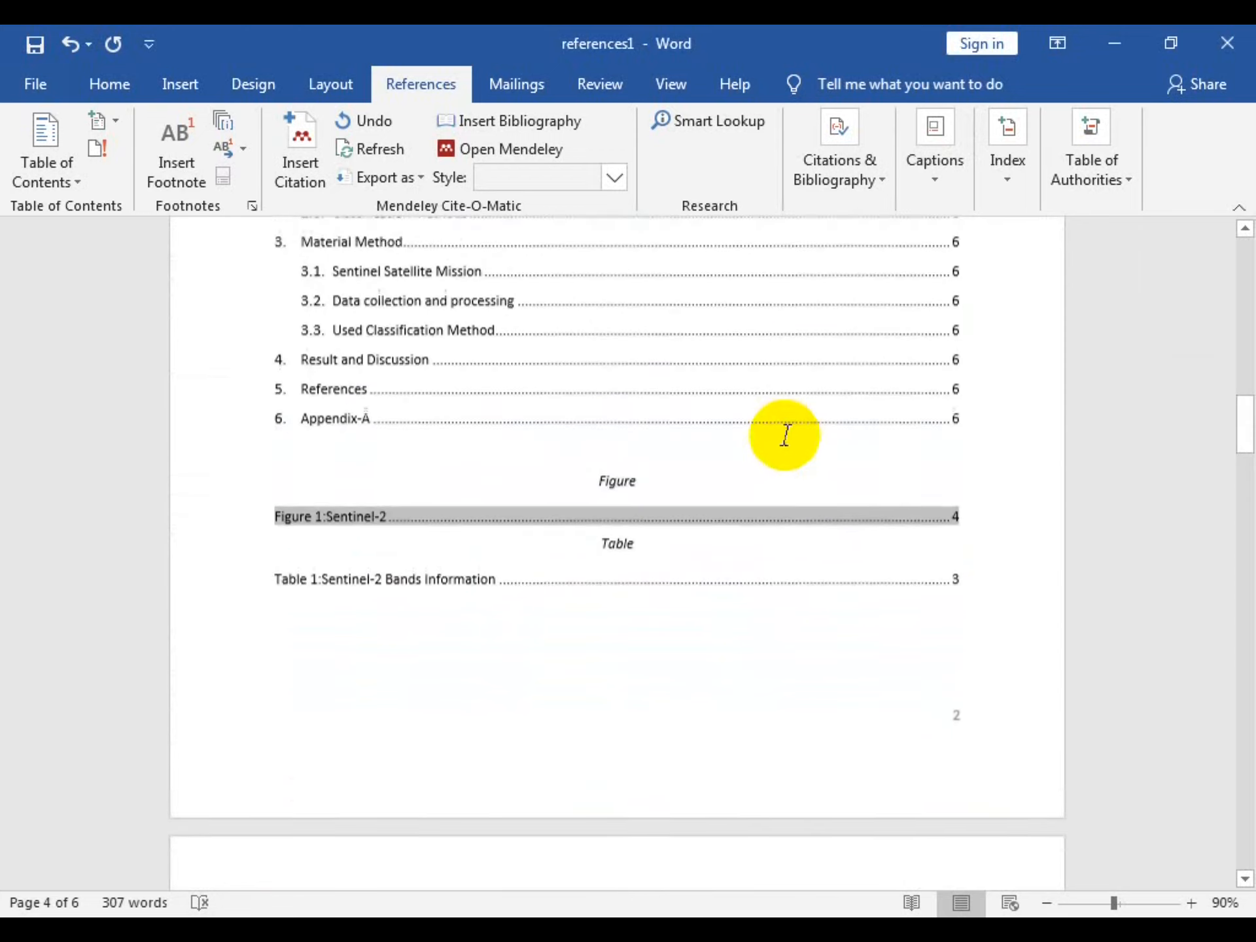
left_click(596, 592)
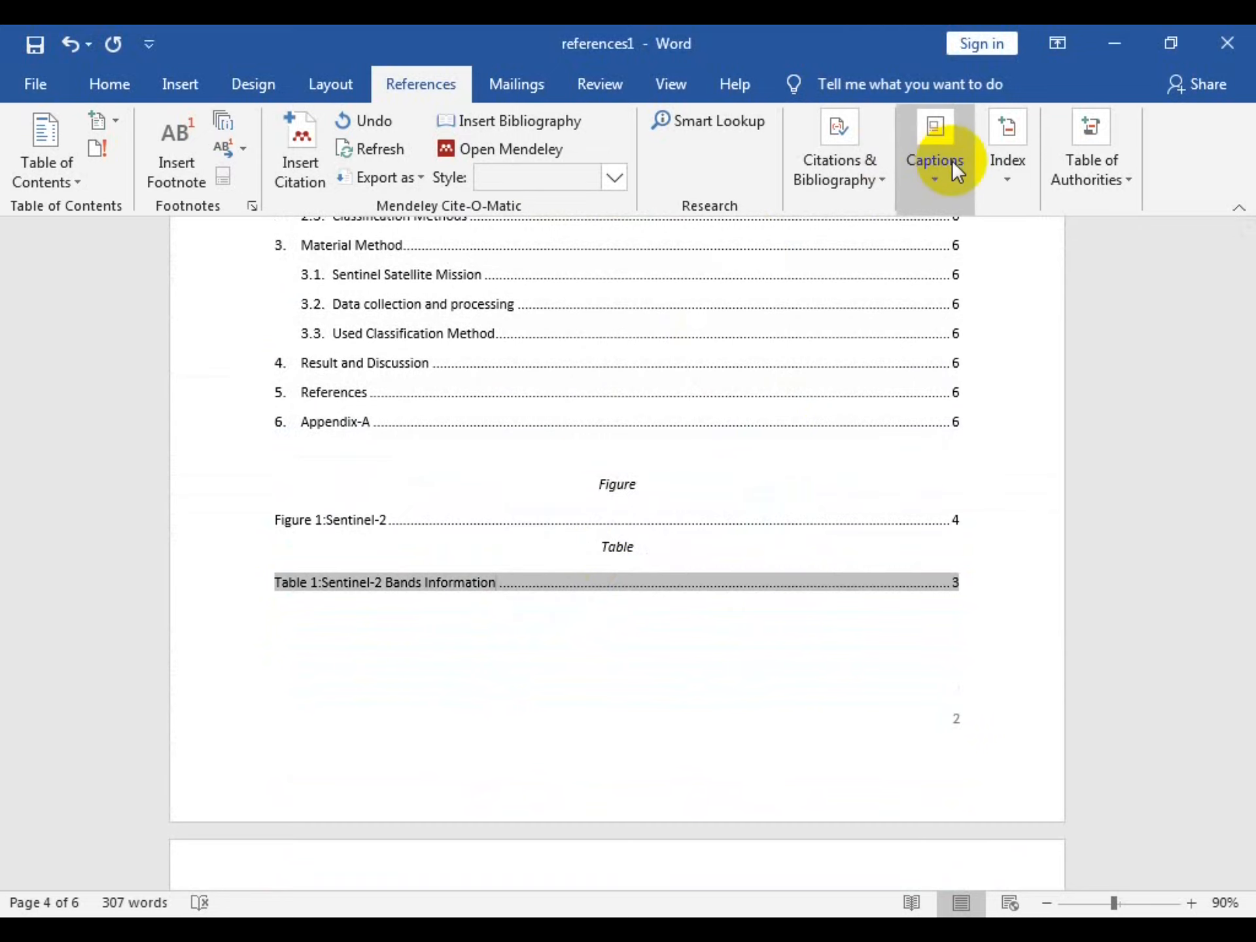
left_click(942, 172)
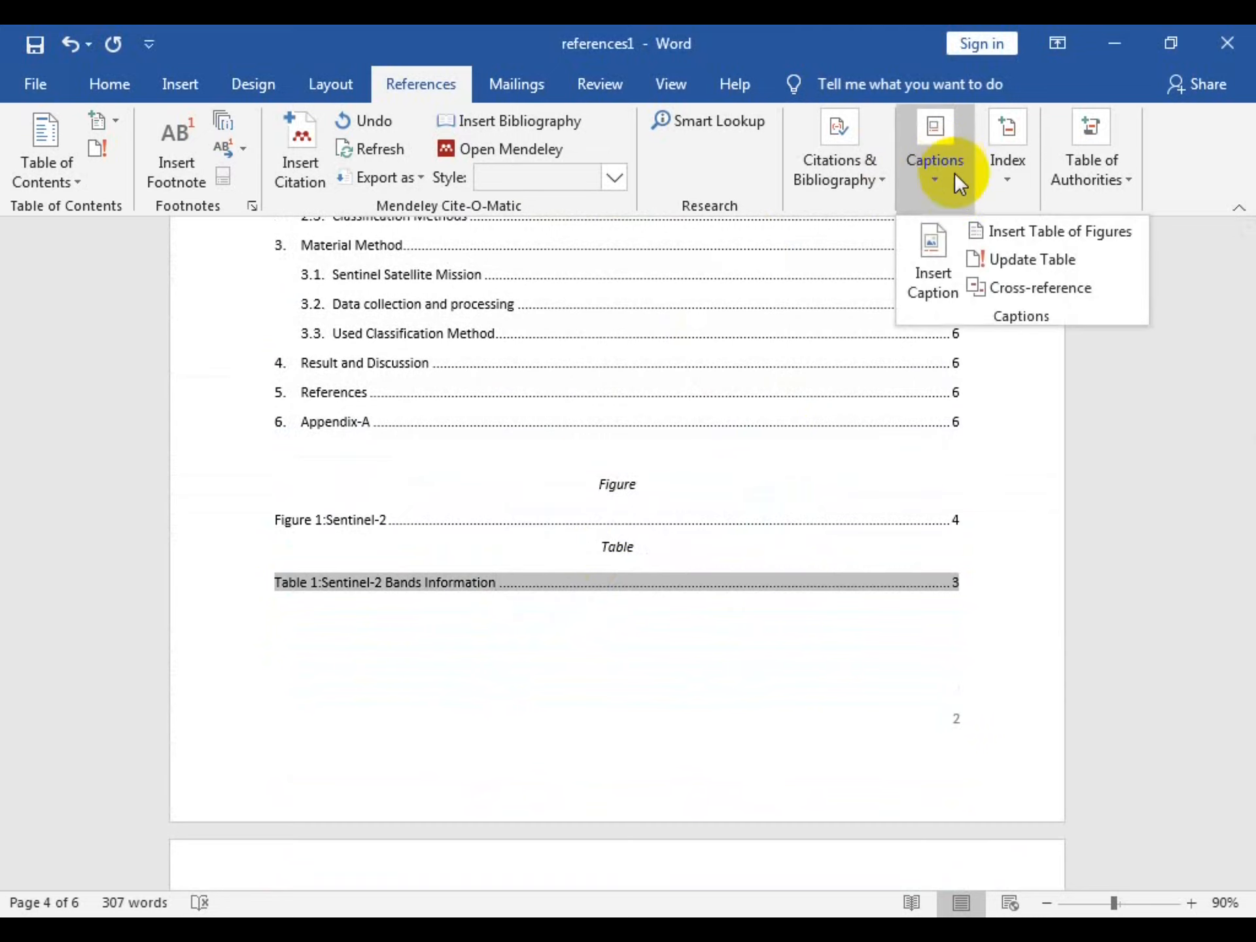
left_click(1030, 262)
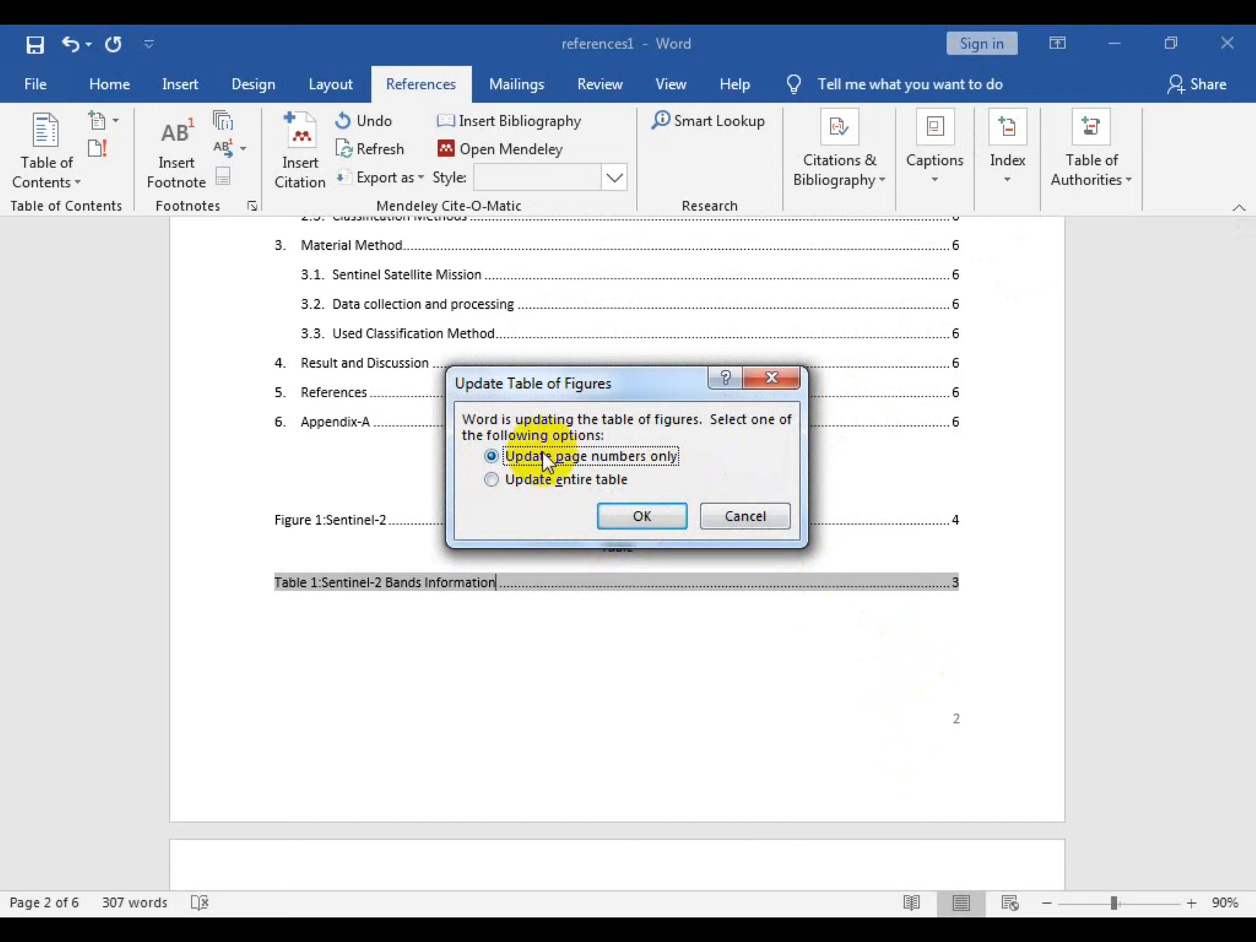
left_click(618, 515)
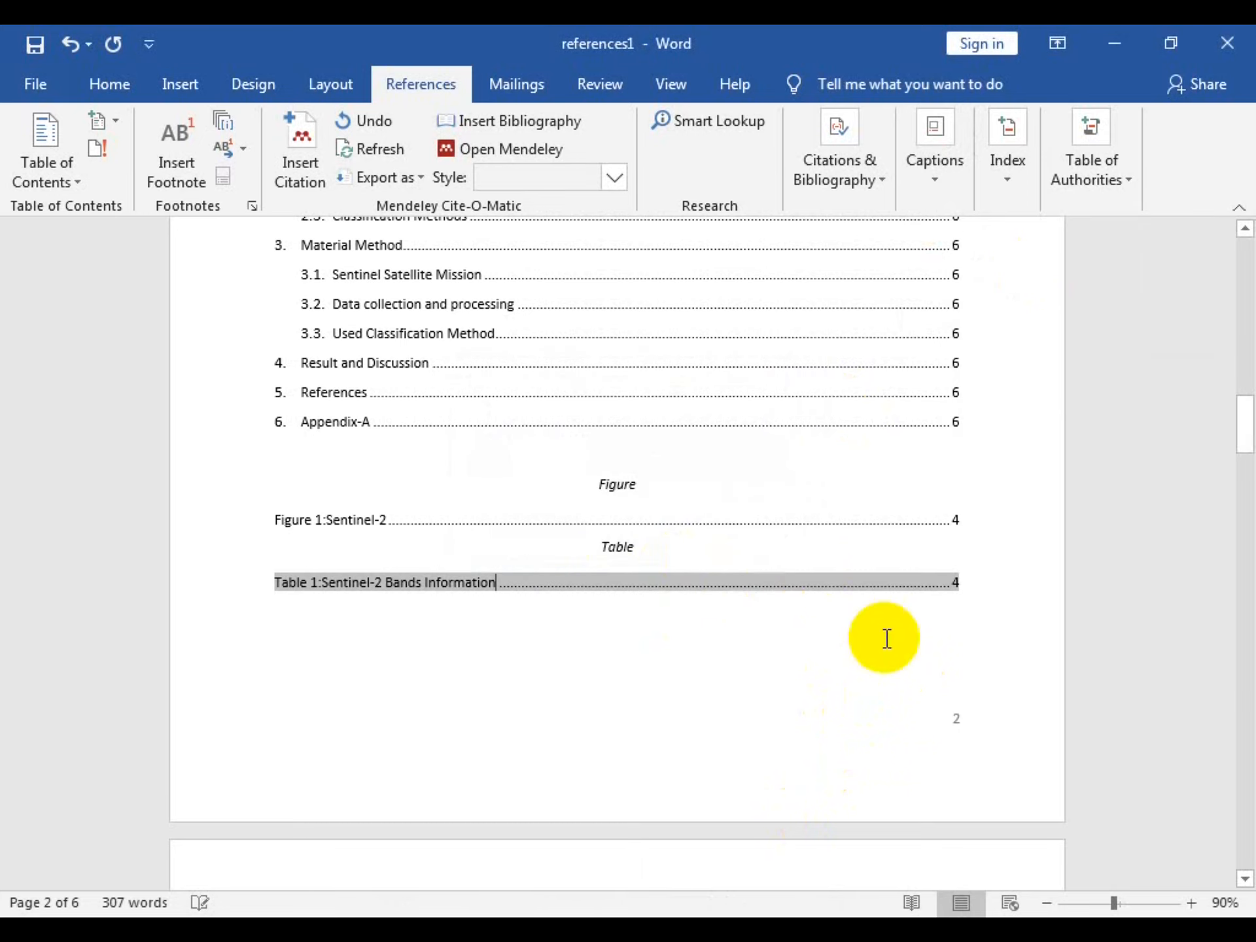
Delete "Sentinel-2" from the Table 1 entry in the list of tables on page 2
scroll(746, 659, "up", 6)
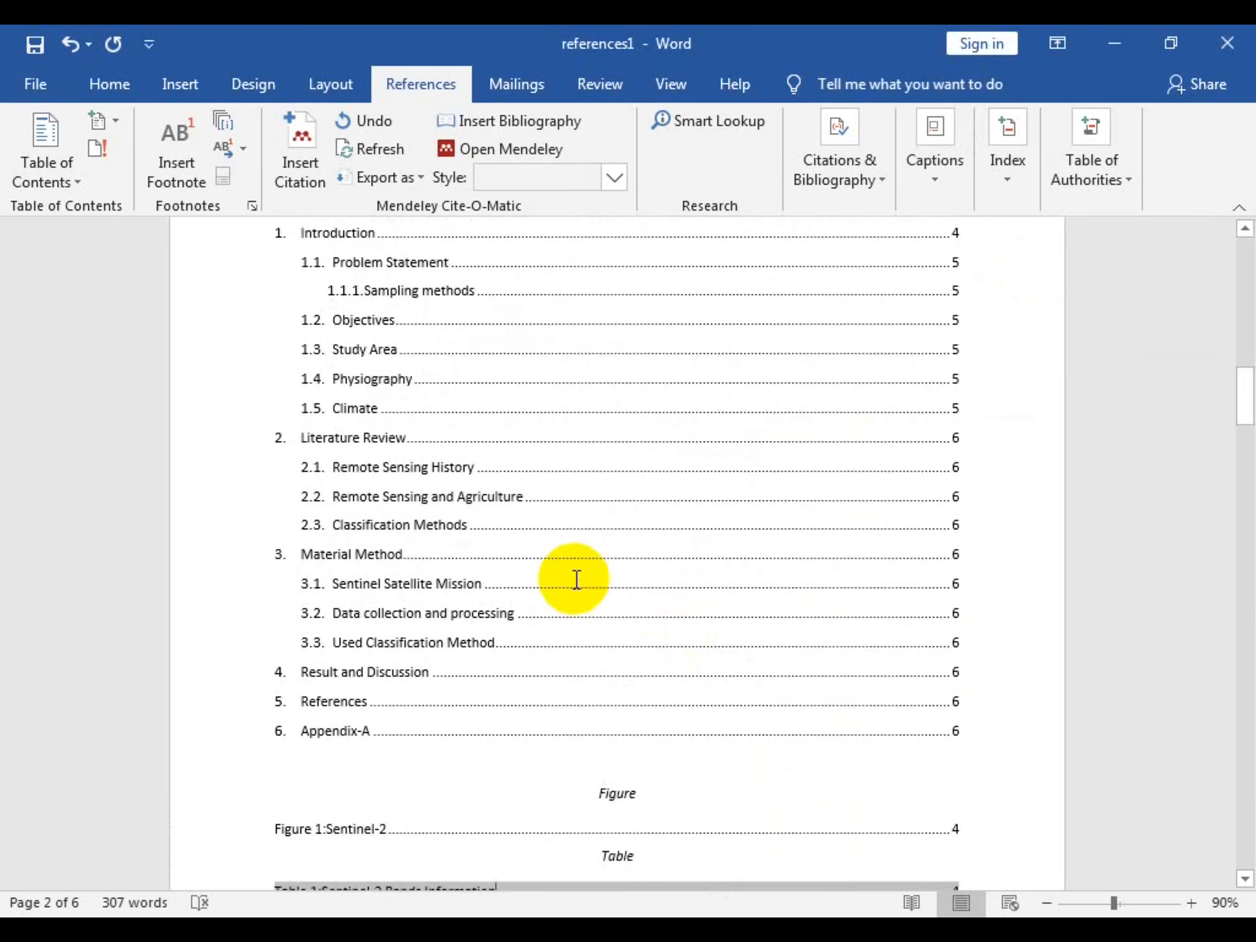
scroll(511, 485, "down", 6)
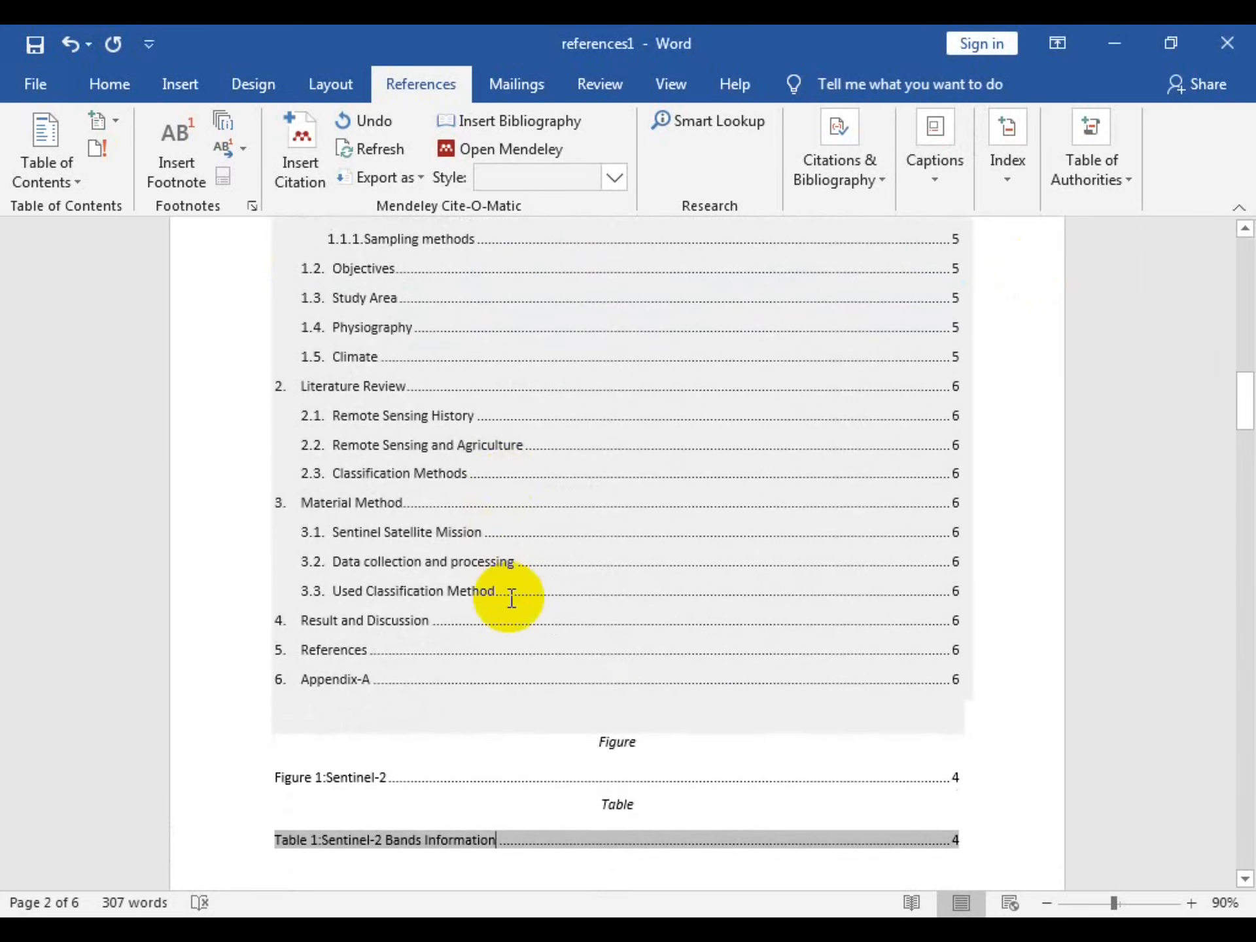
scroll(510, 588, "down", 4)
scroll(504, 563, "up", 3)
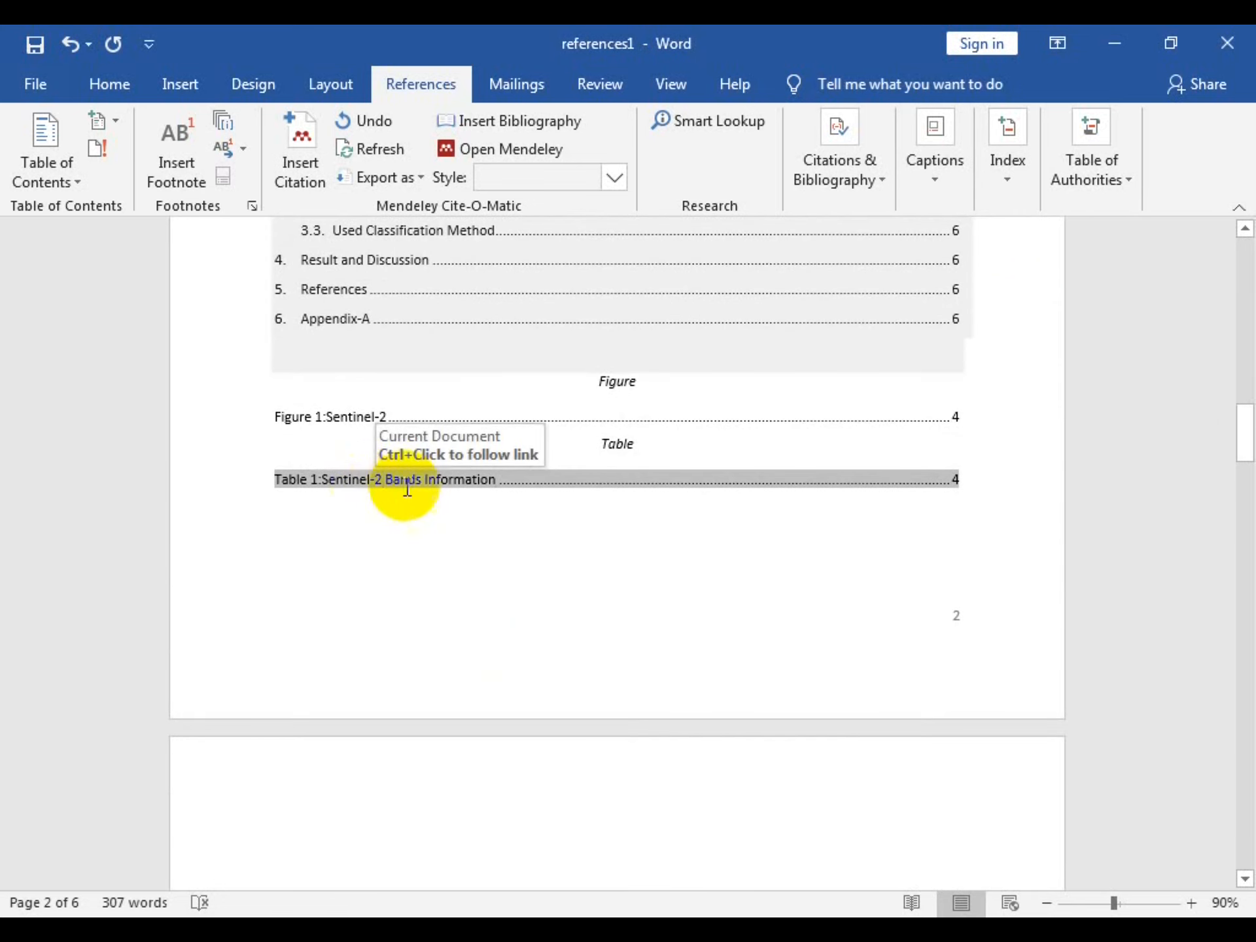
left_click(385, 485)
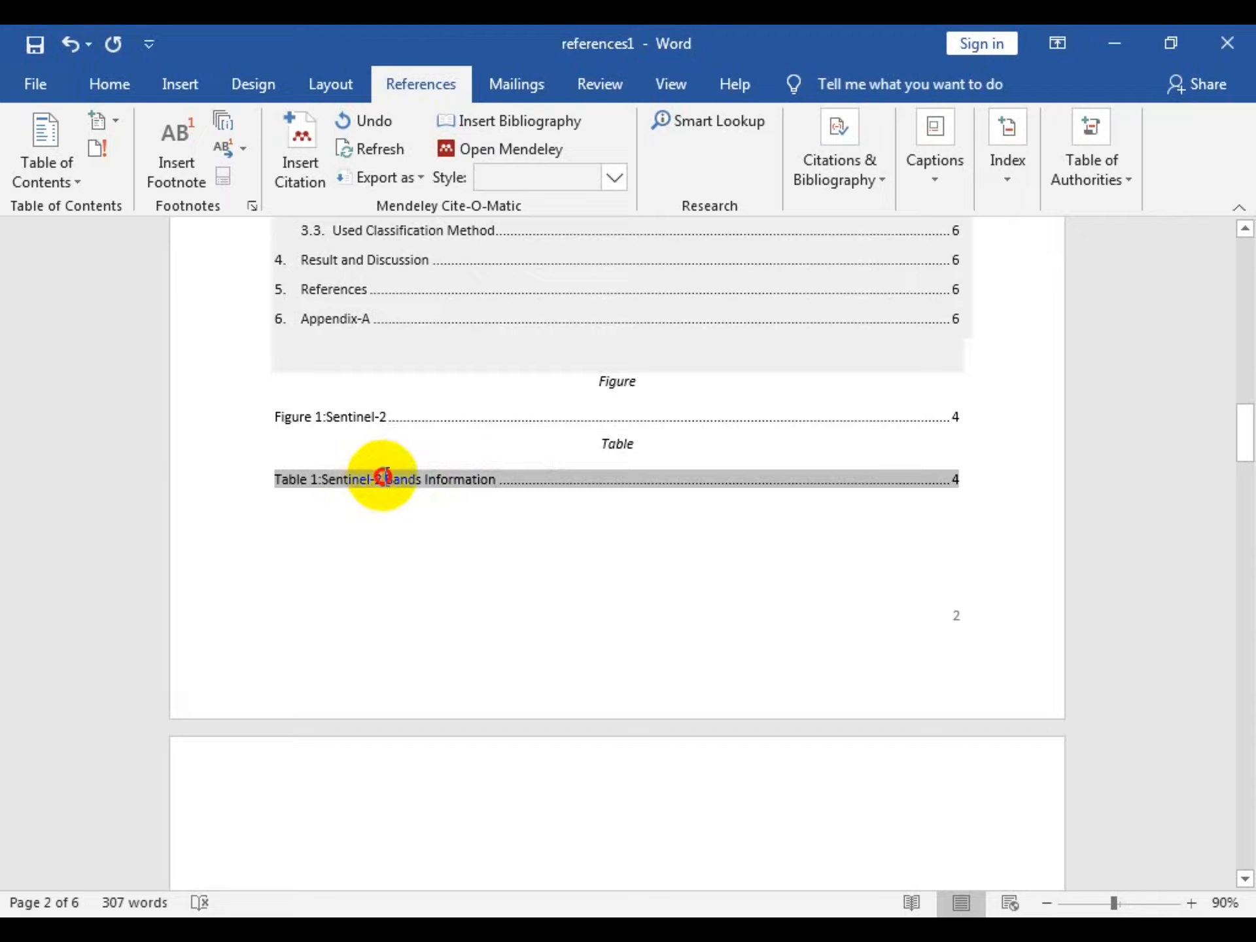
key("BackSpace")
key("BackSpace")
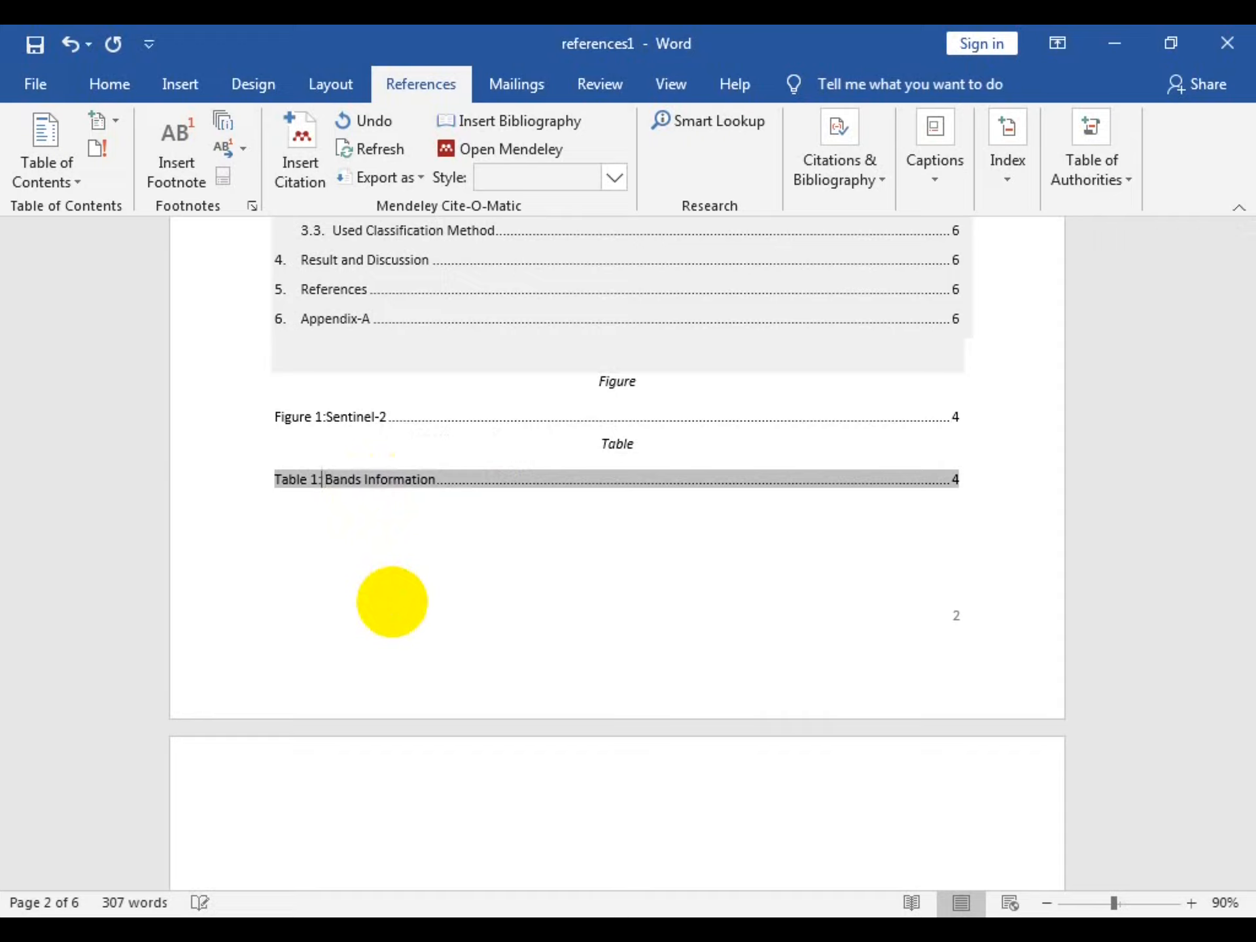
left_click(392, 521)
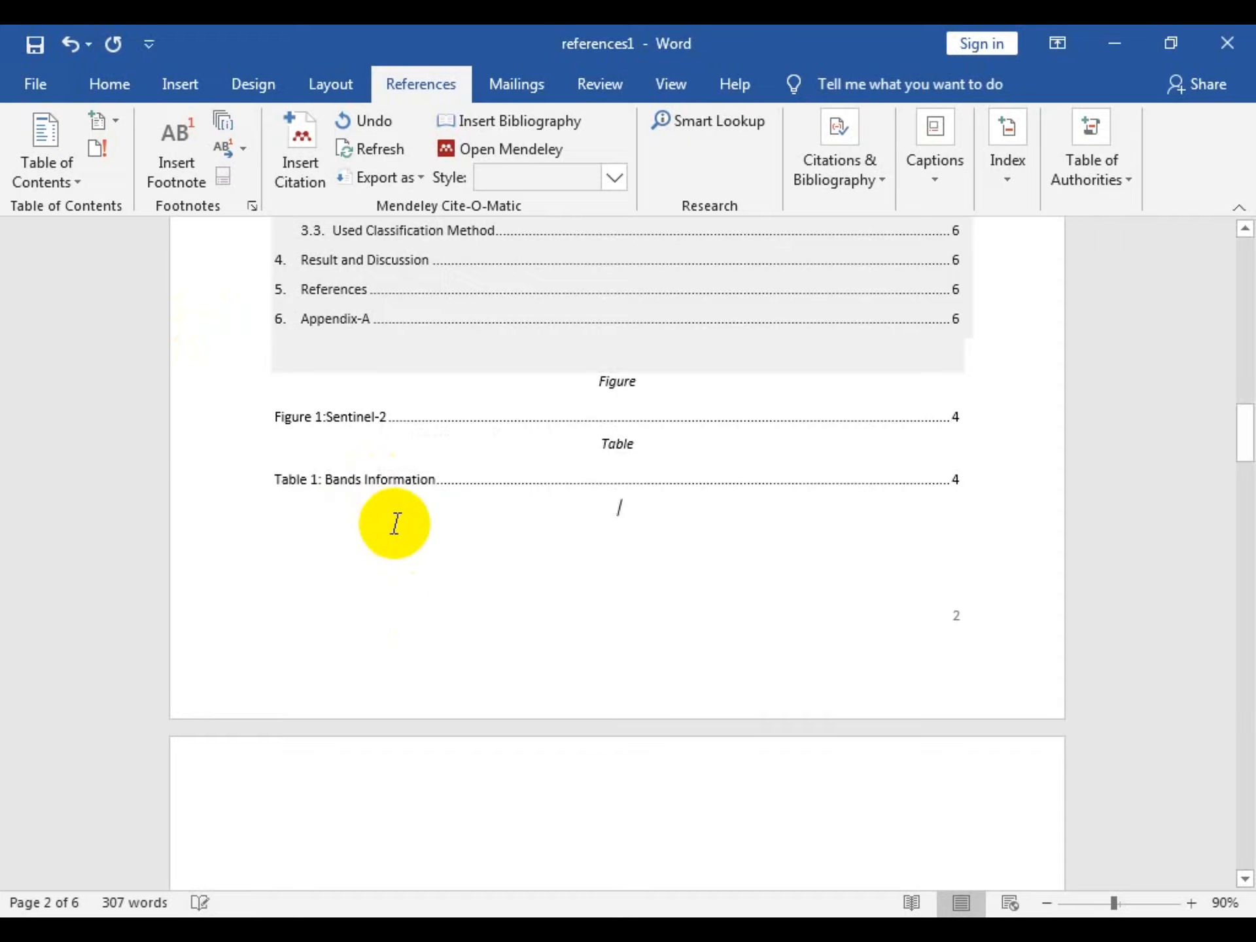
Update the list of tables using the option that rebuilds the entire table
left_click(395, 481)
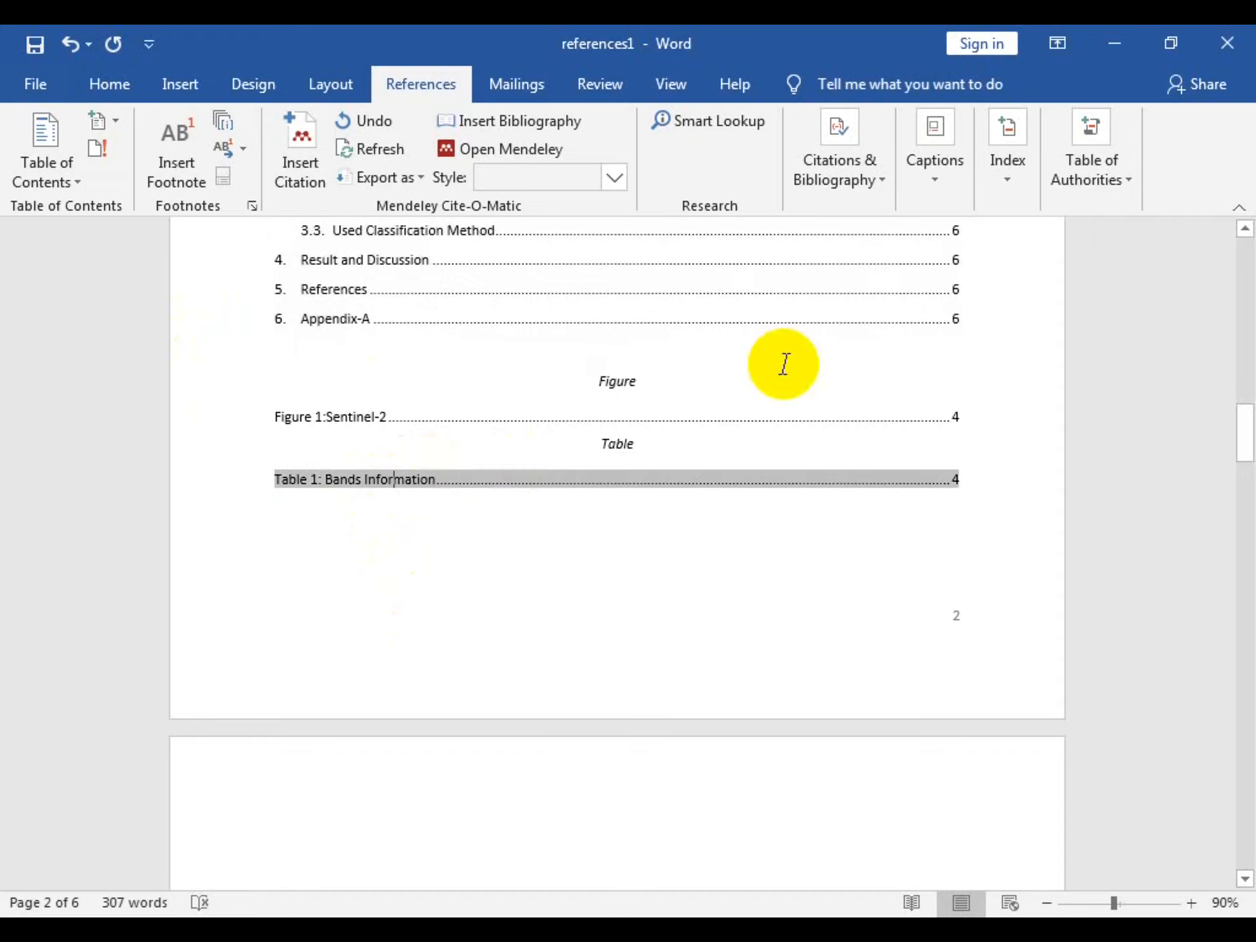
left_click(935, 185)
left_click(1033, 262)
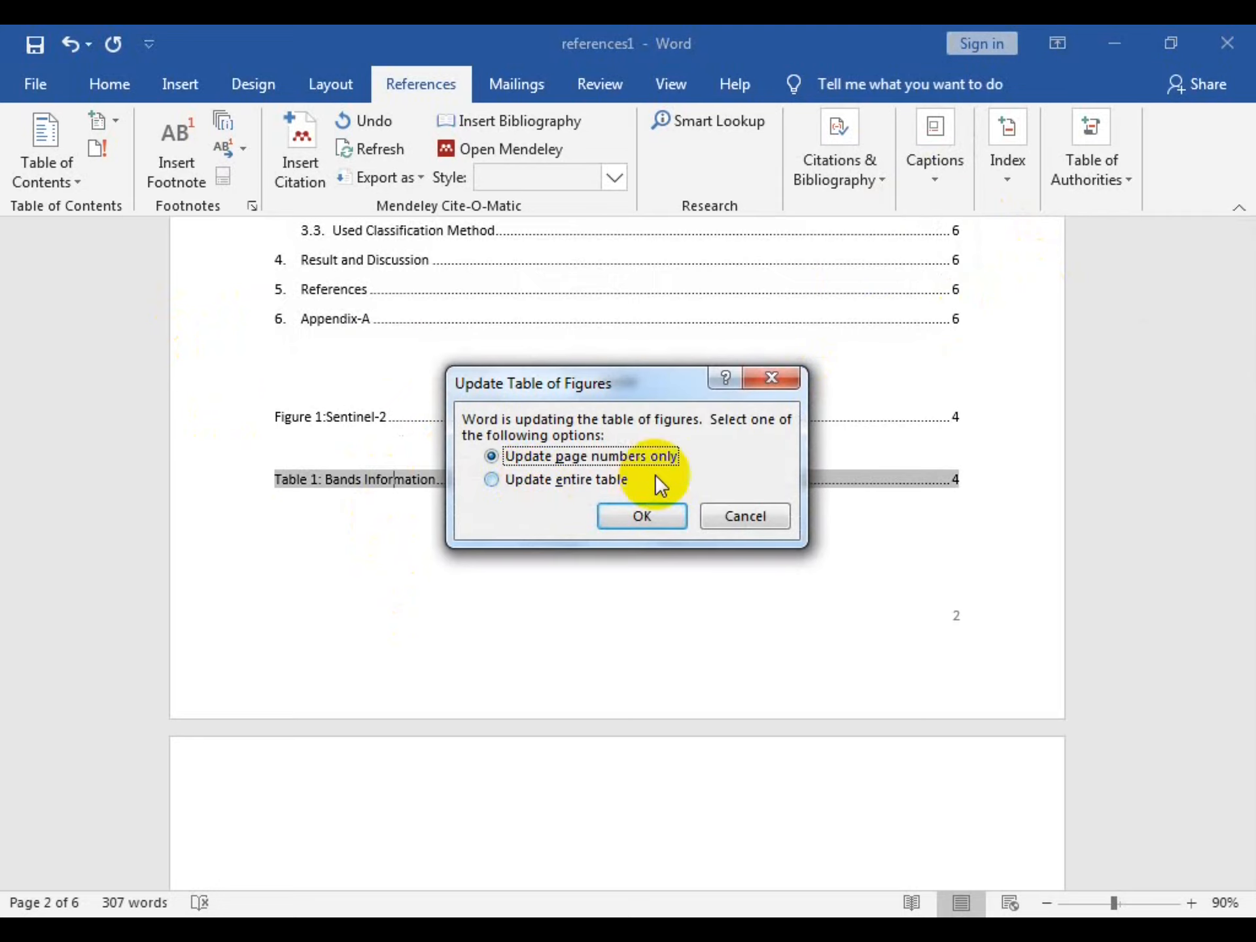
left_click(549, 478)
left_click(658, 513)
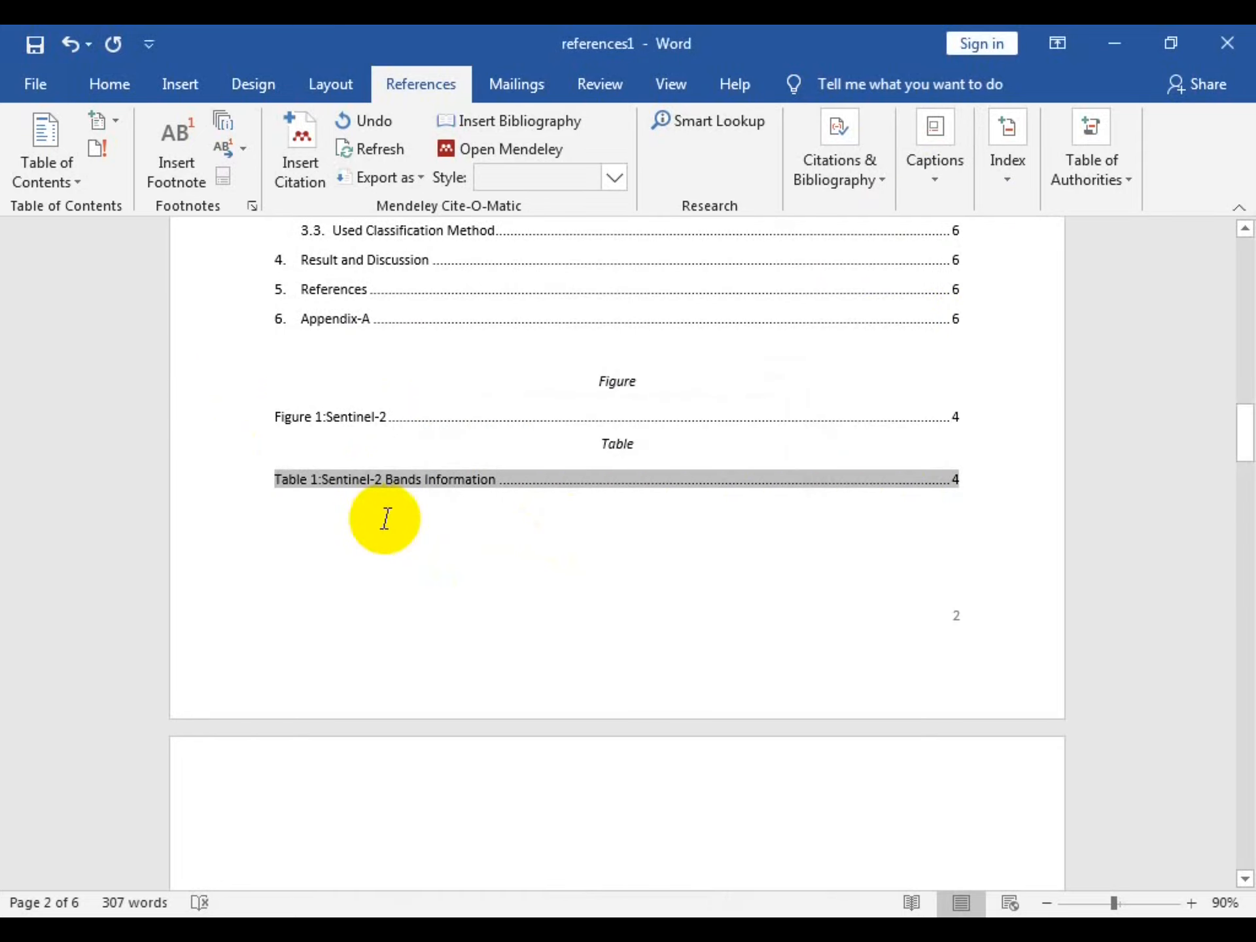
Remove the "Sentinel-2" wording from the caption above the bands table on page 4
scroll(366, 498, "down", 15)
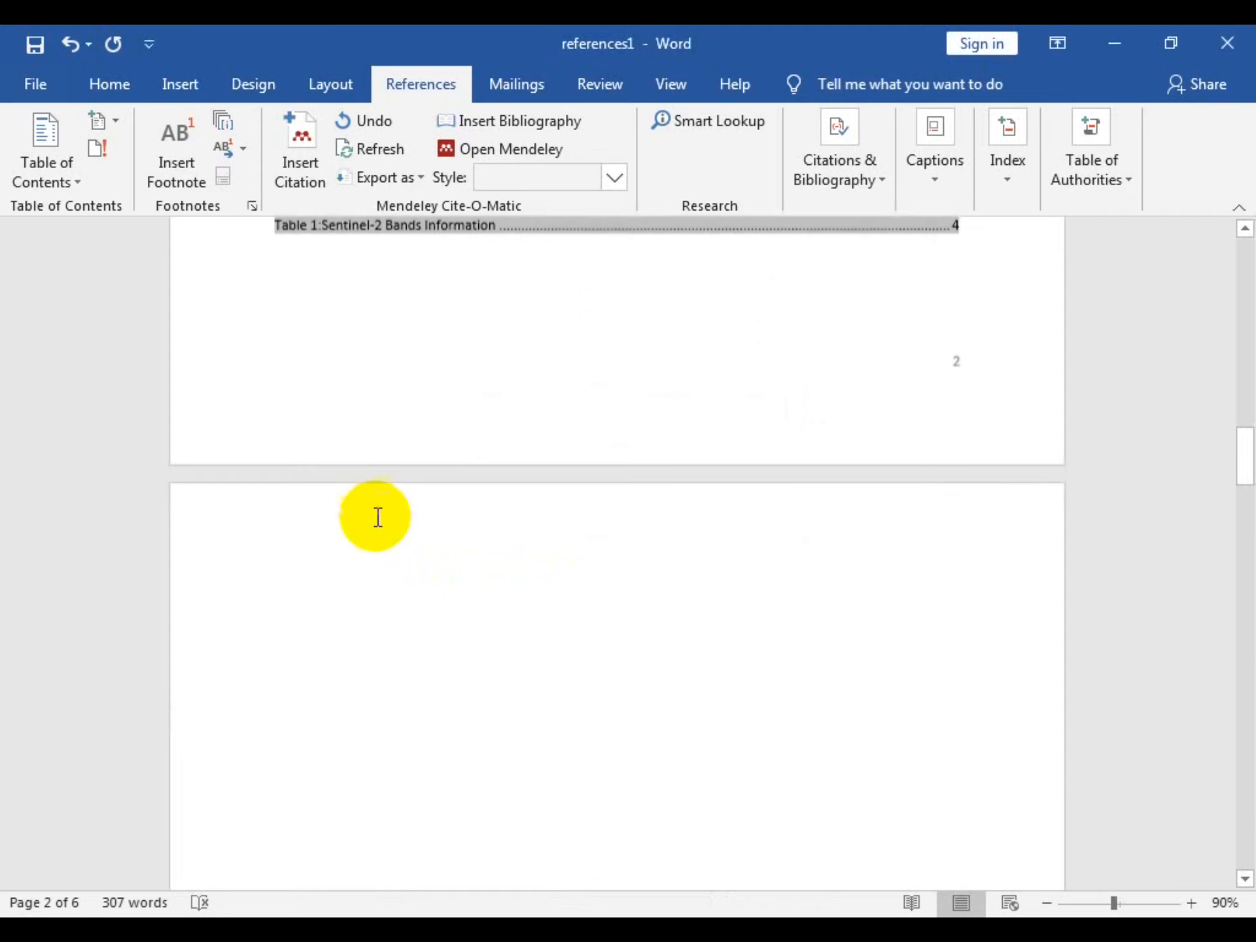
scroll(492, 730, "down", 10)
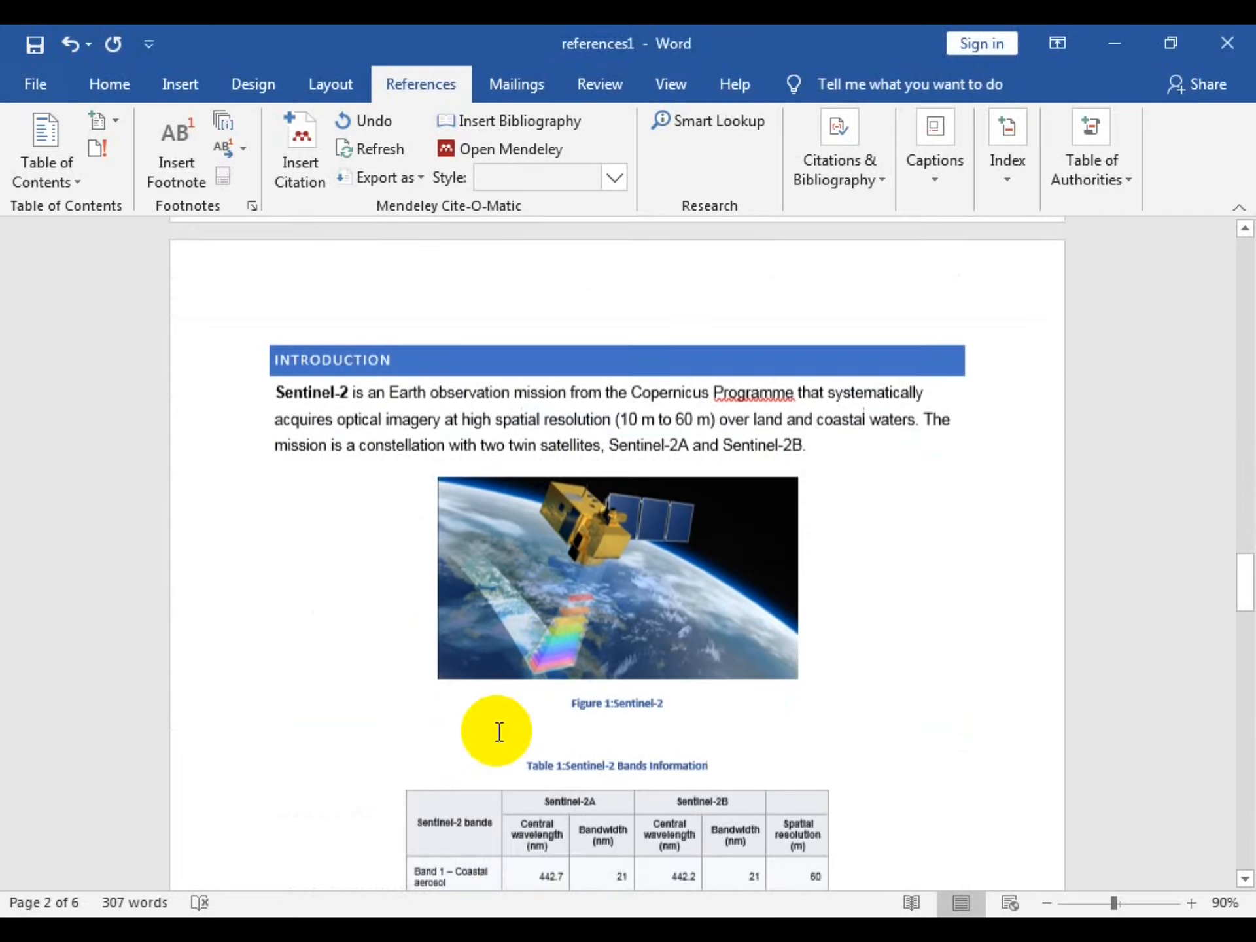
left_click(619, 434)
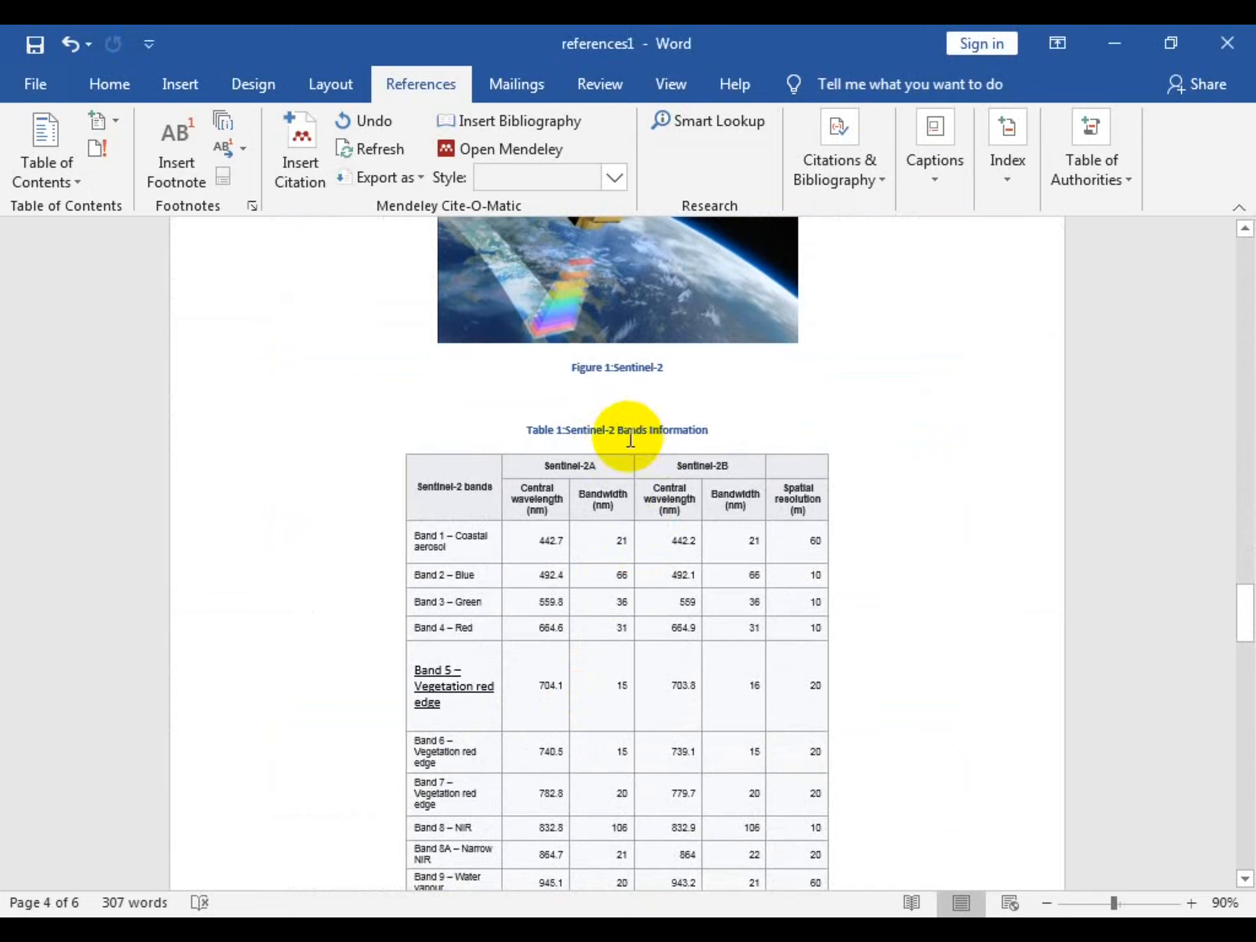
left_click(582, 430)
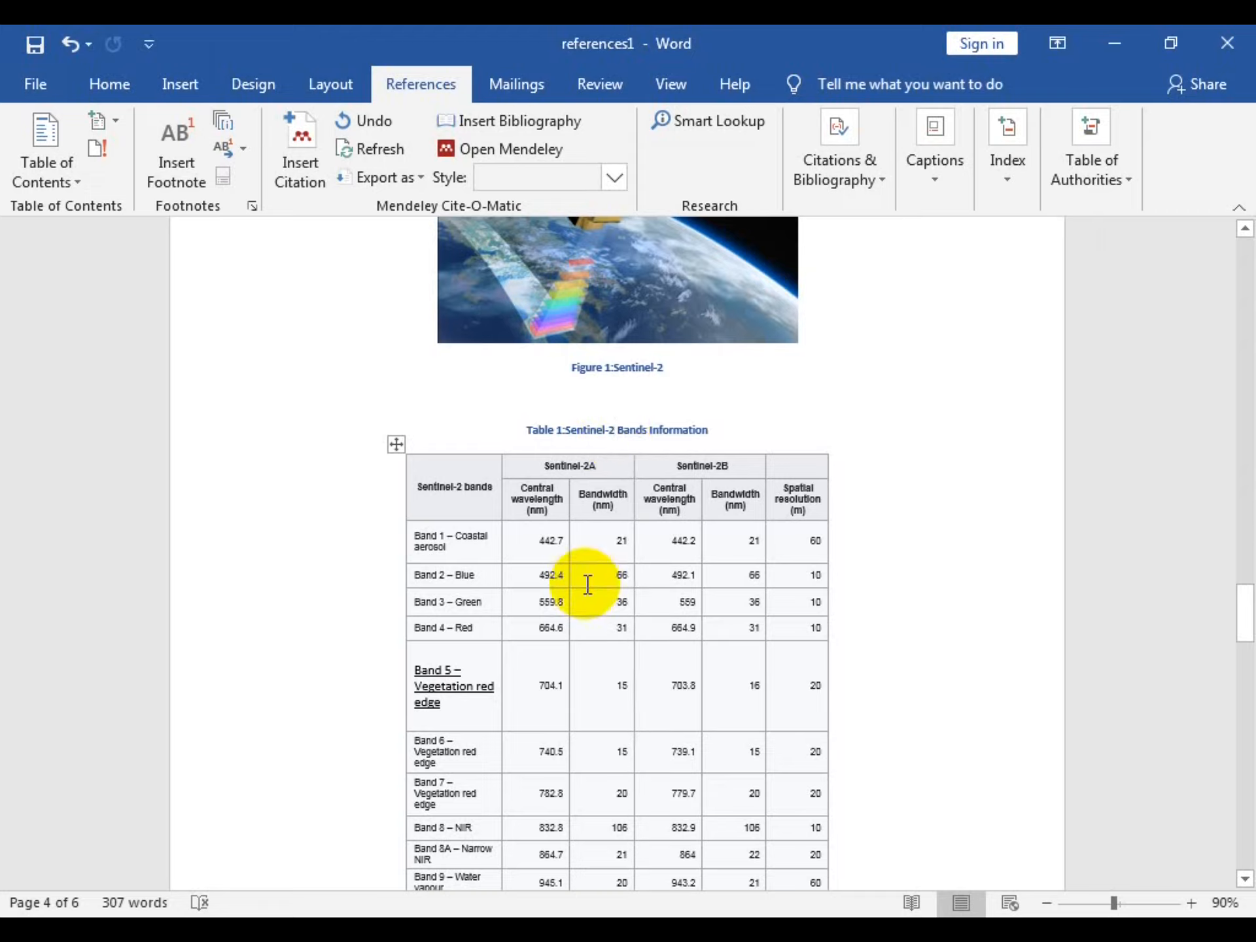
key("ctrl+z")
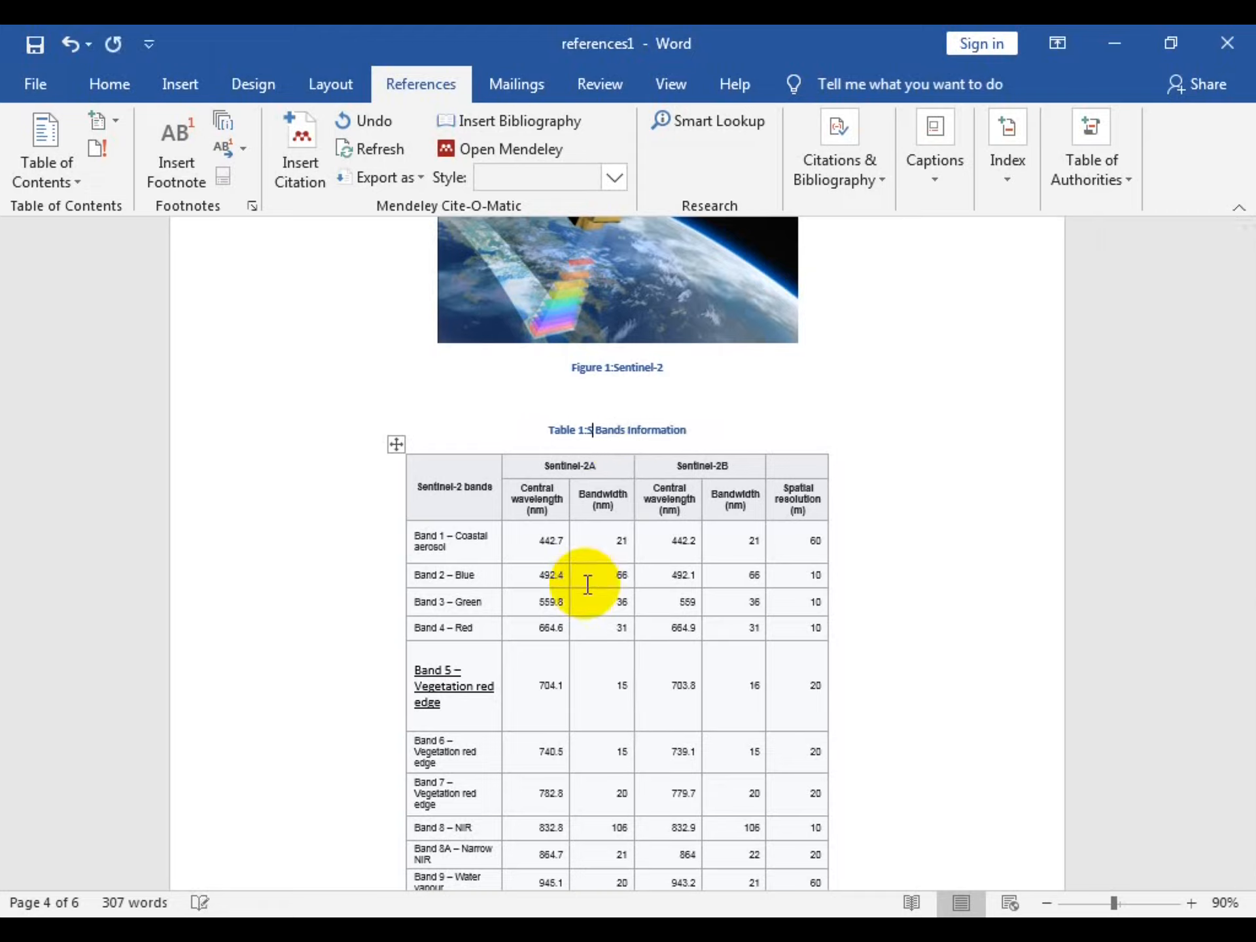
Refresh the entire list of tables on page 2 so its entry picks up the edited bands table caption
scroll(785, 477, "up", 10)
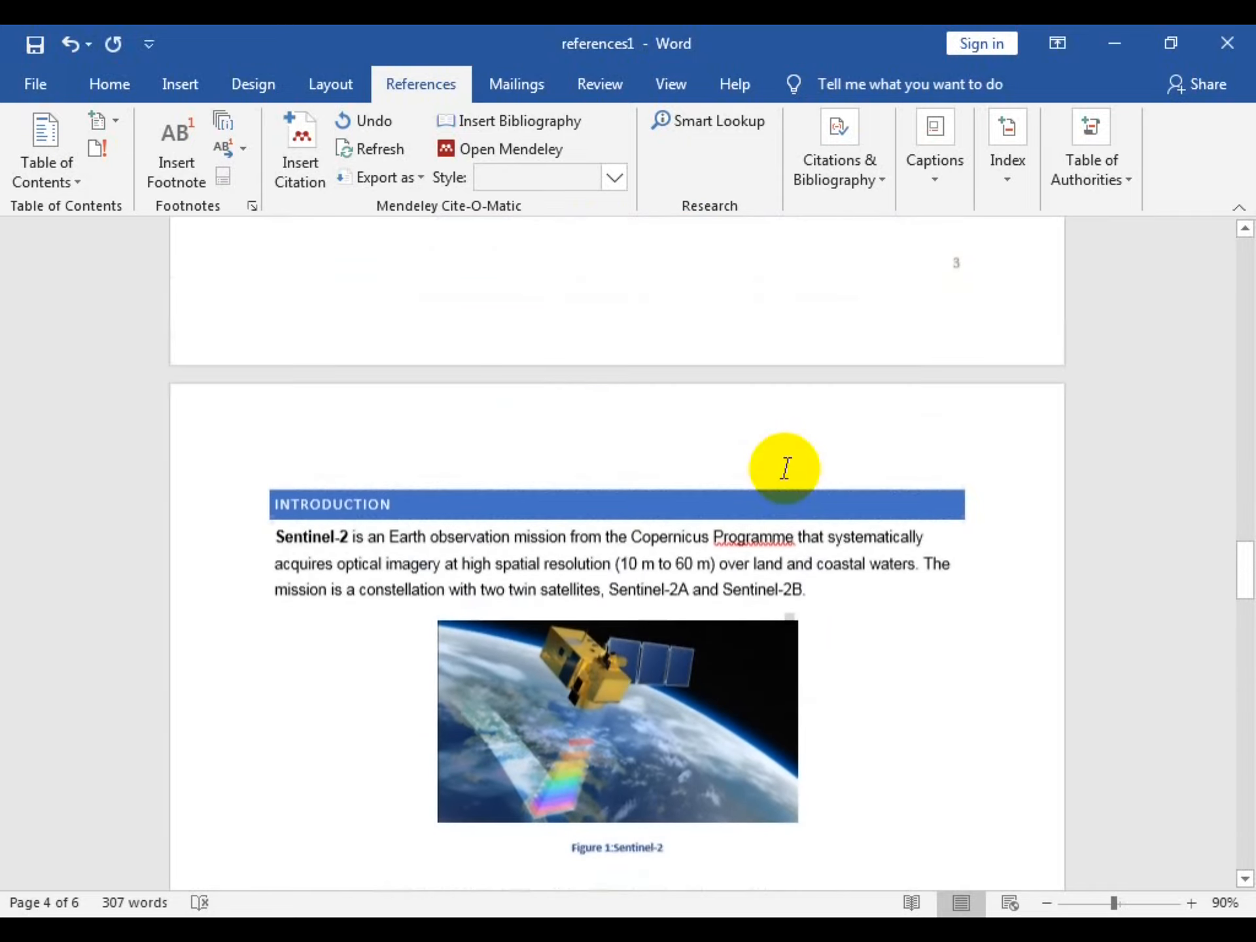
scroll(737, 450, "up", 10)
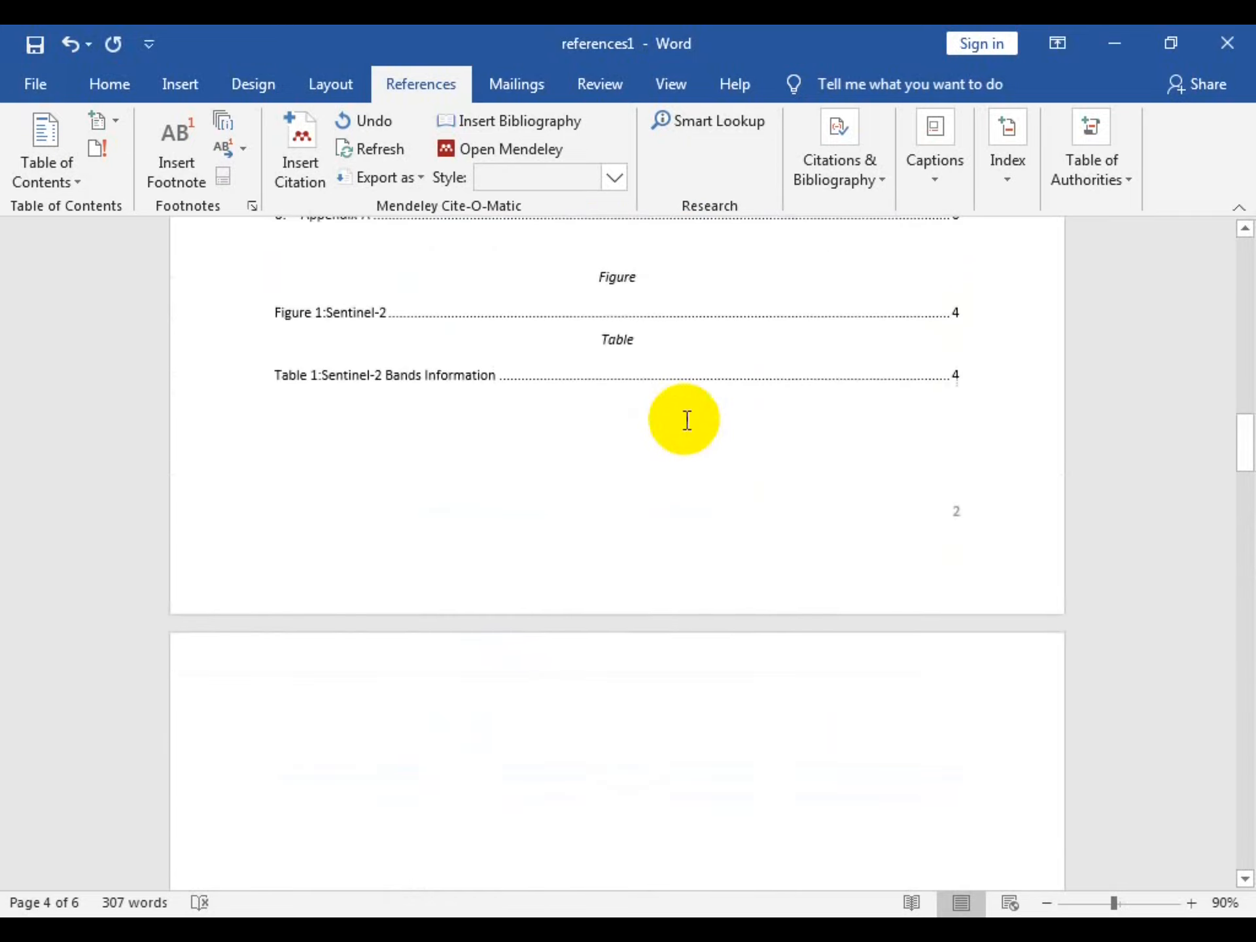
left_click(380, 540)
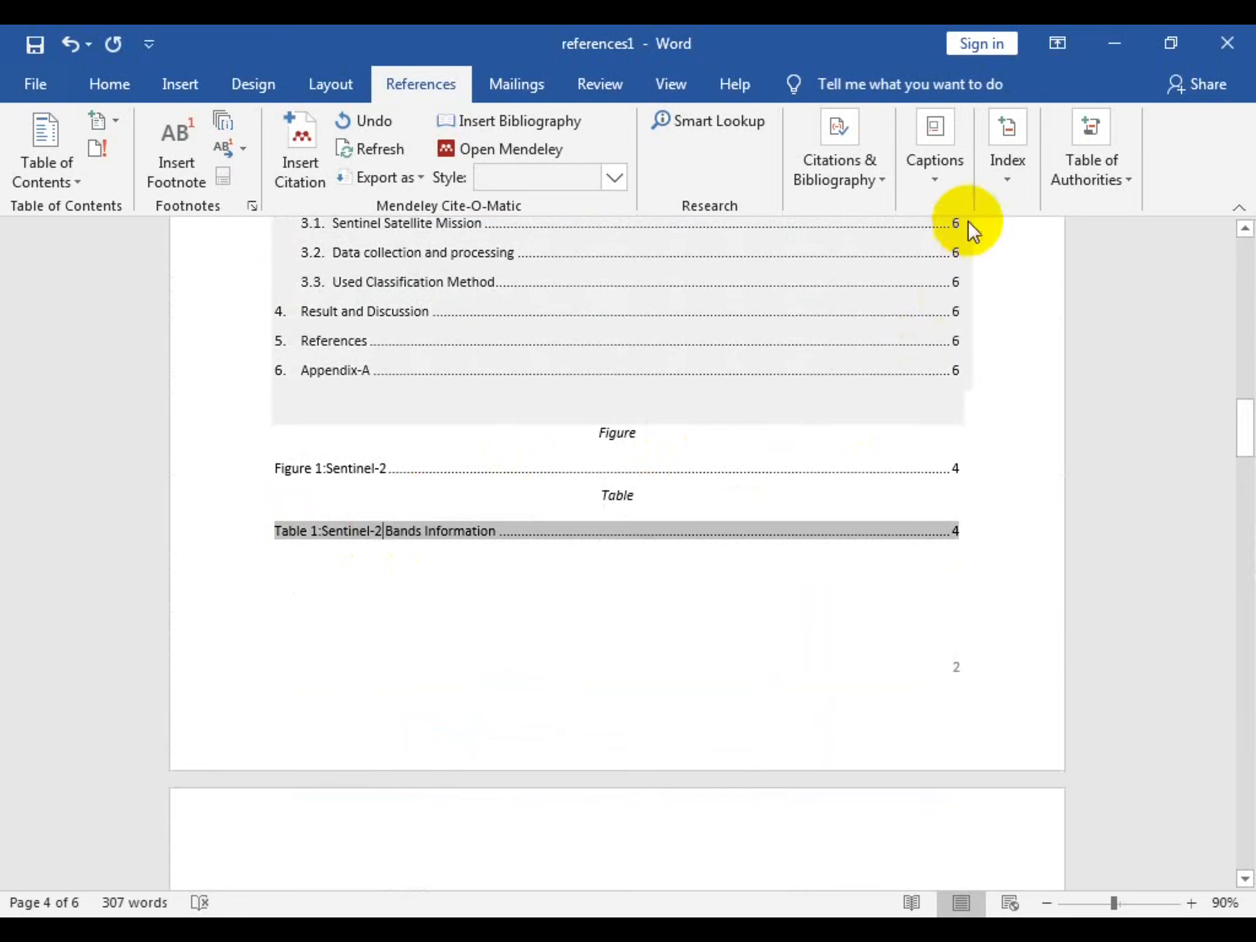
left_click(936, 196)
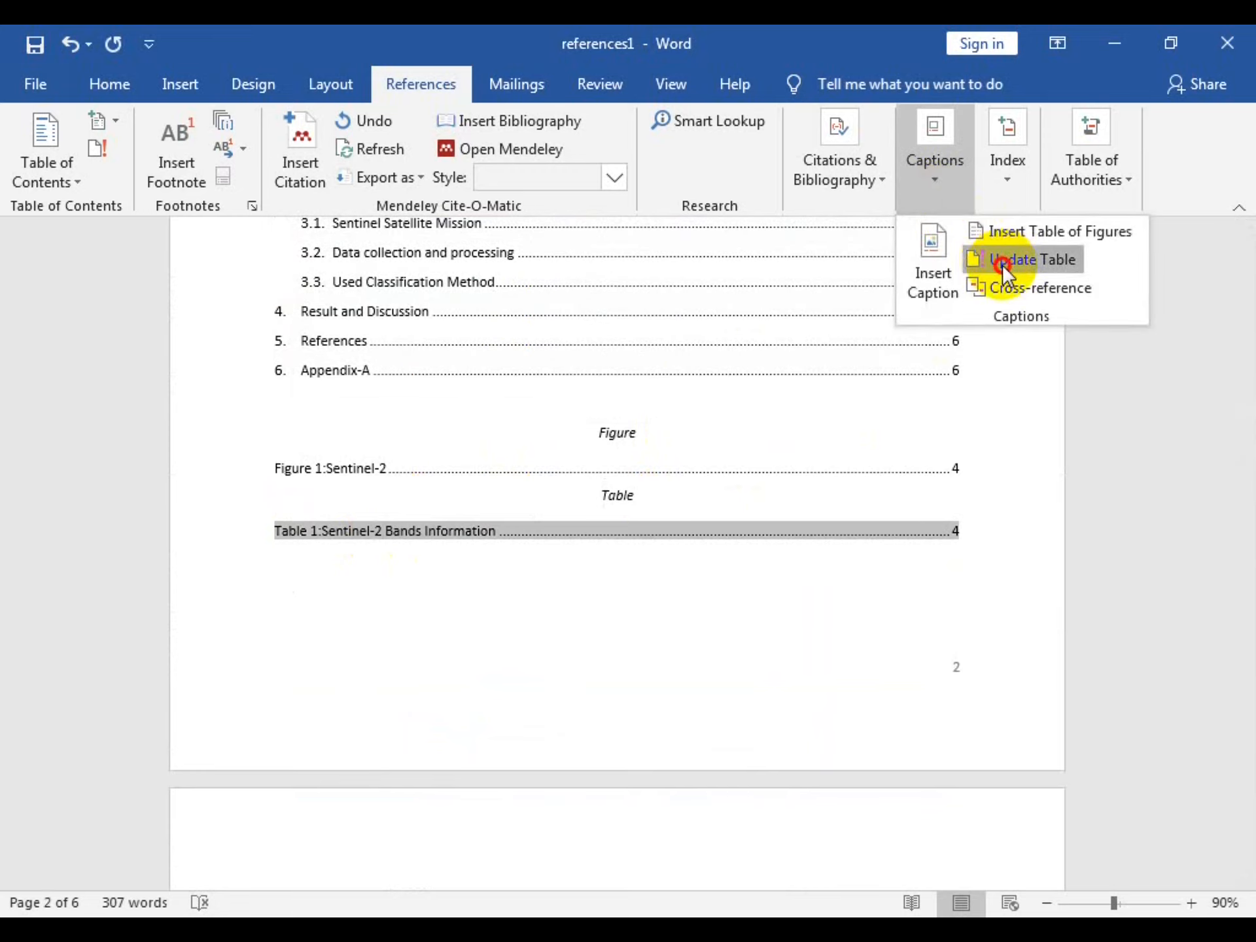
left_click(1002, 260)
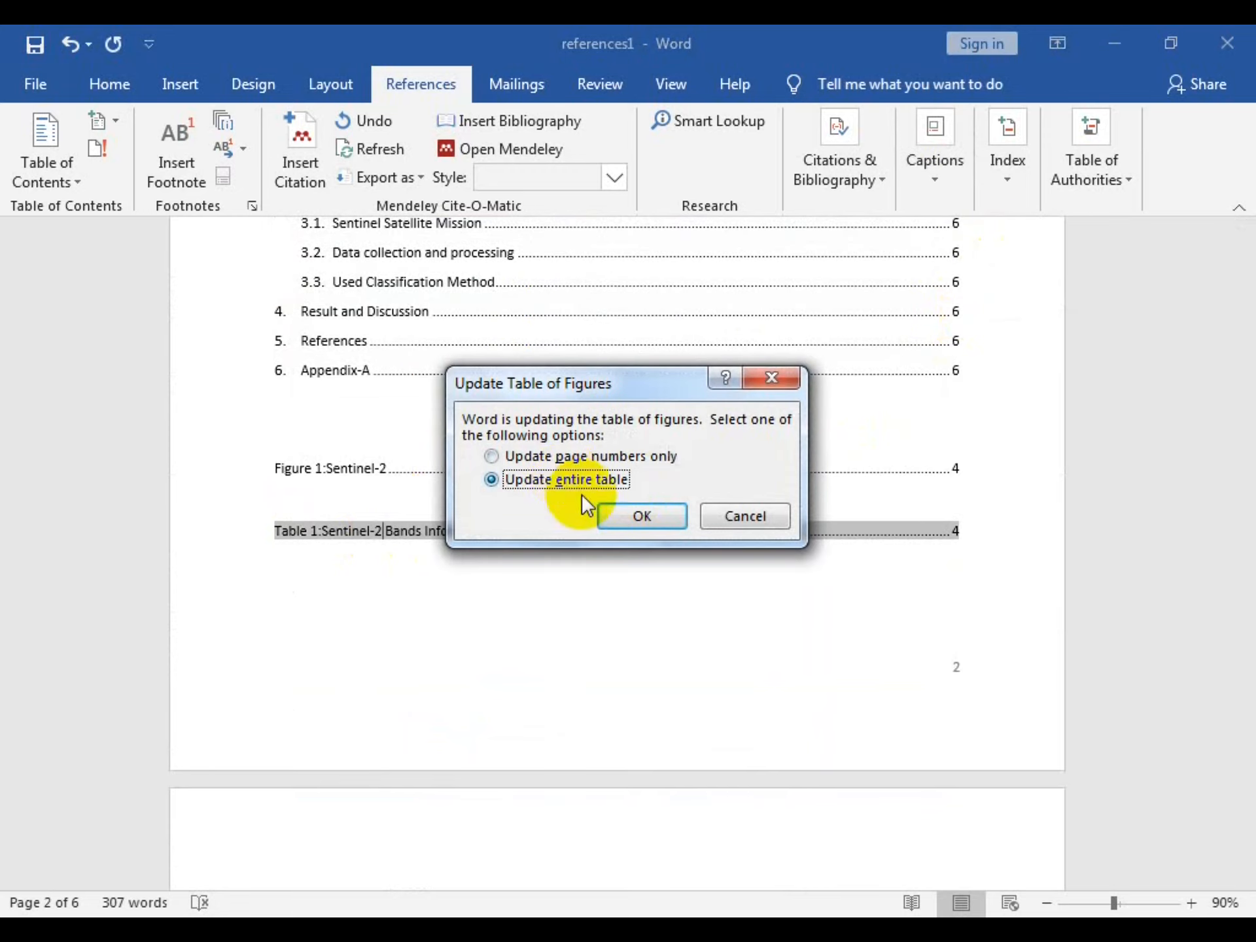
left_click(631, 523)
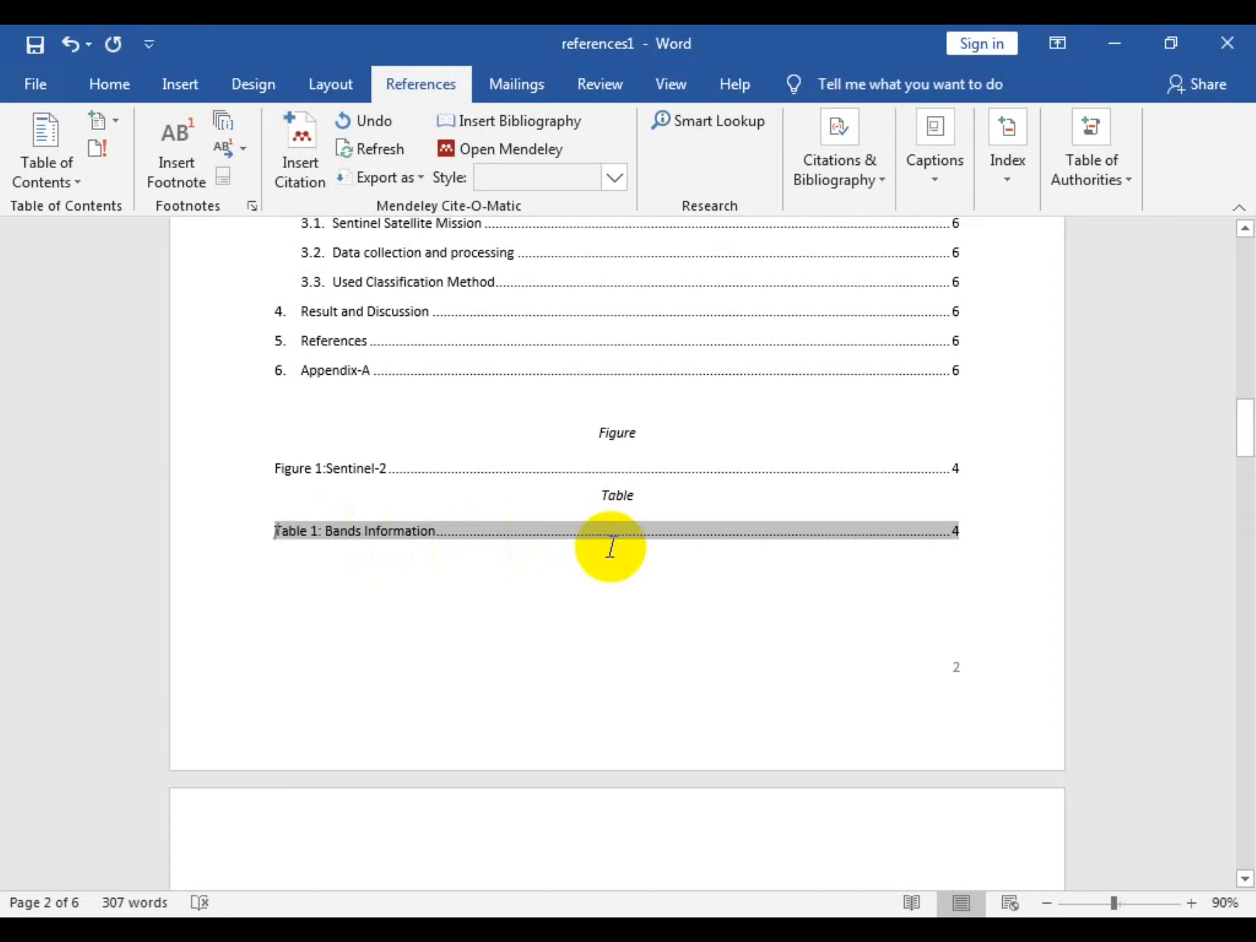
scroll(676, 633, "up", 1)
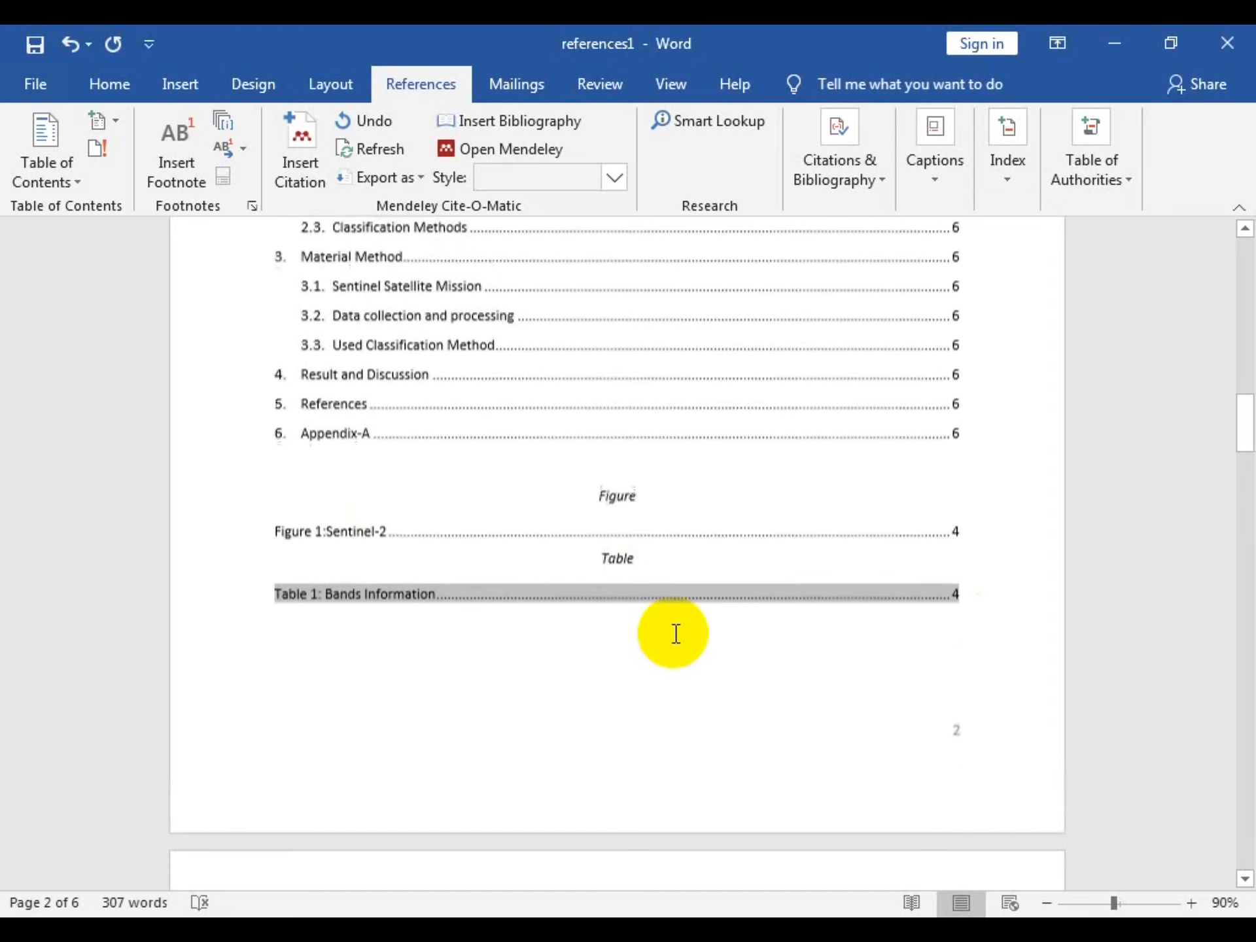
scroll(676, 634, "up", 5)
scroll(676, 633, "up", 3)
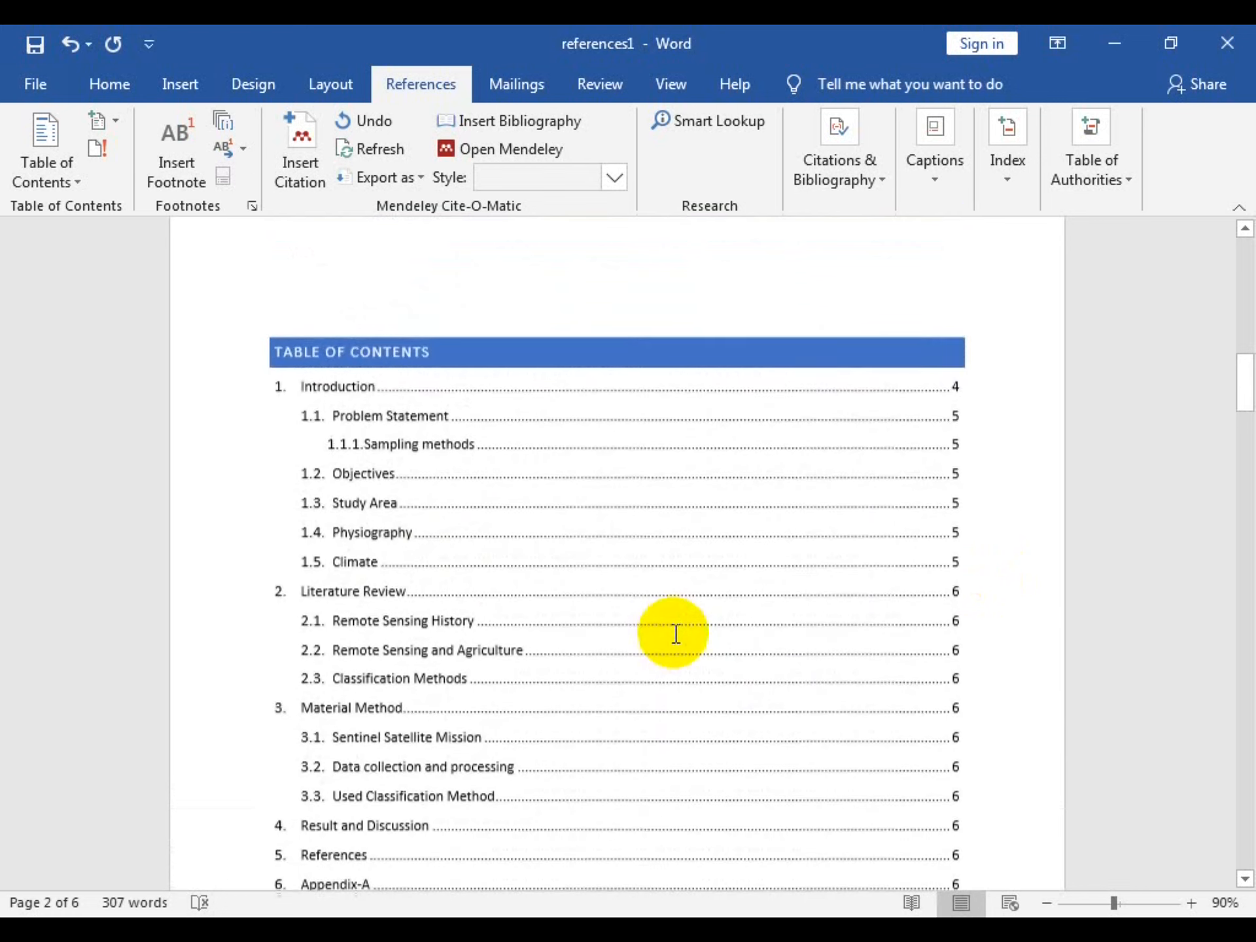
scroll(675, 633, "down", 3)
scroll(674, 632, "up", 5)
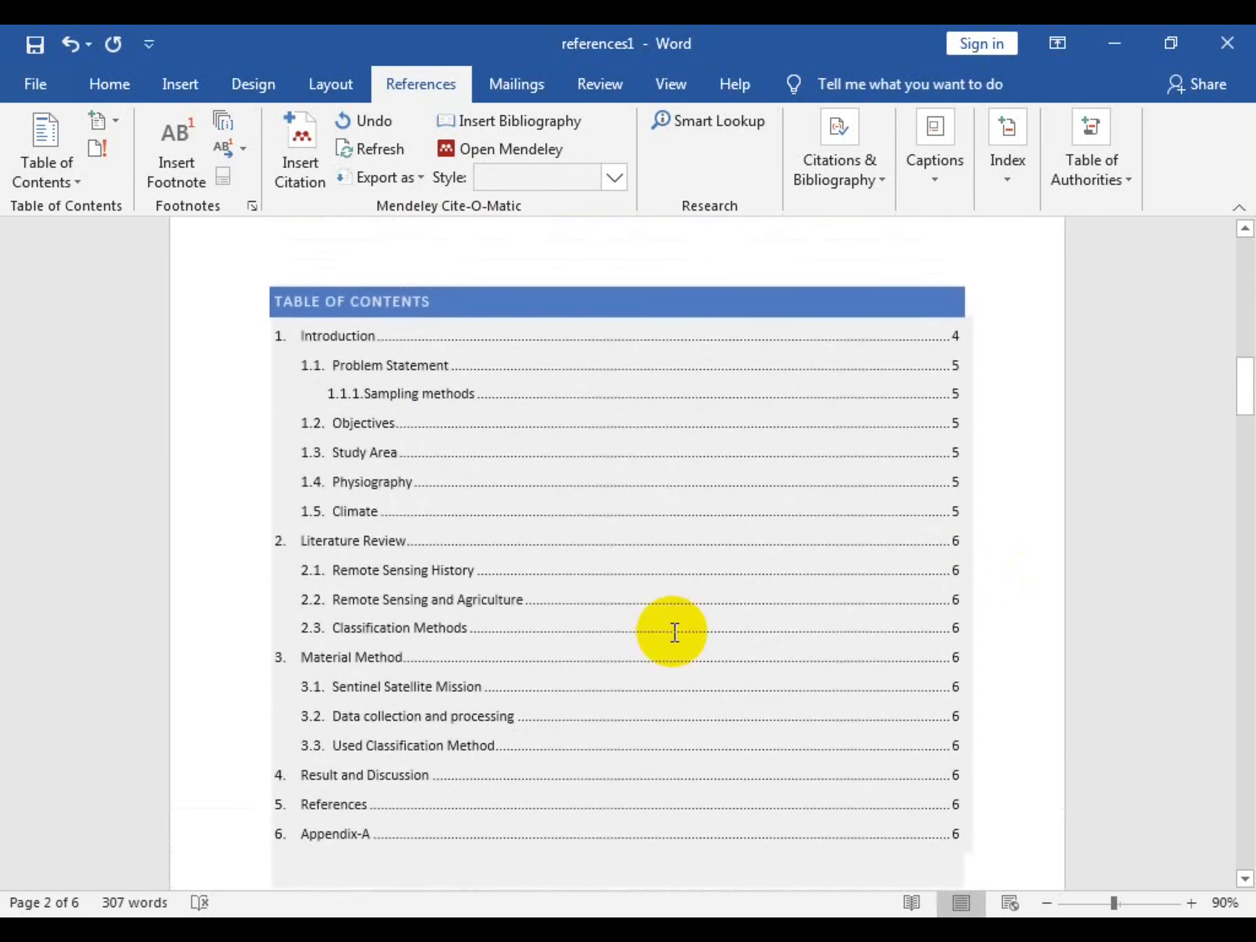